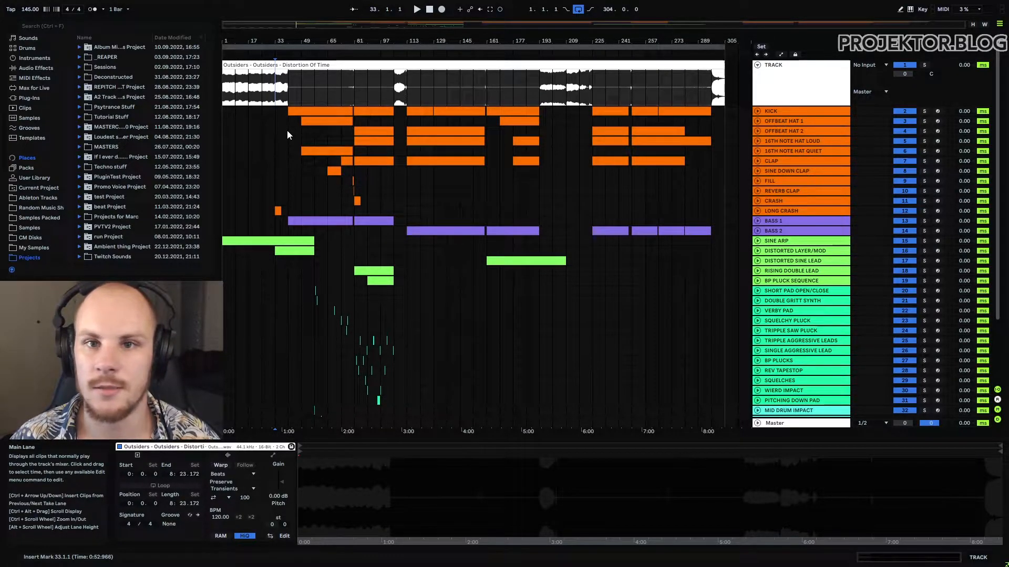
Look over the melodic, effect and vocal tracks down to PREDROP VOCAL, selecting their clips from about bar 41 to 105.
scroll(389, 214, "down", 4)
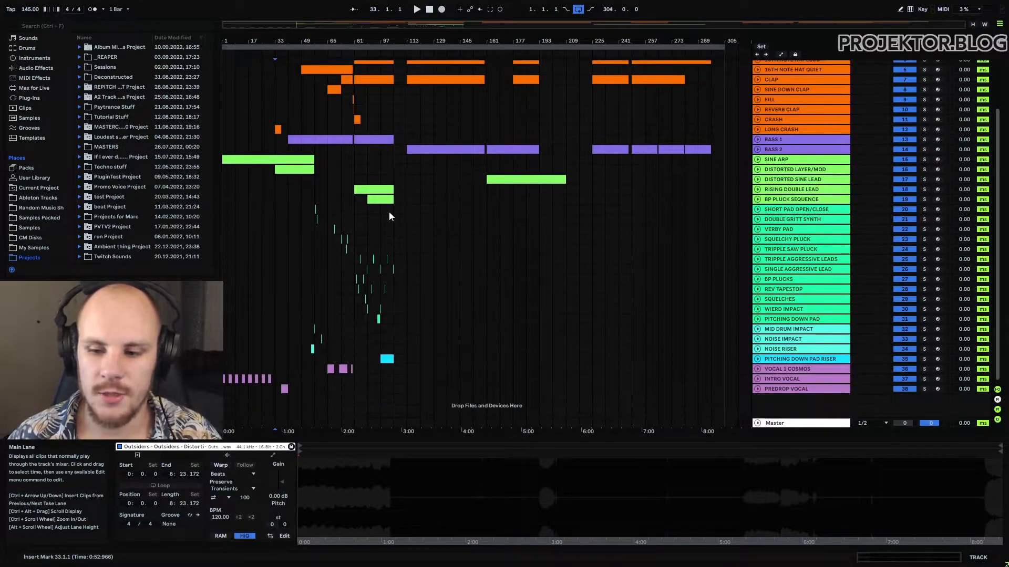
left_click_drag(399, 361, 290, 208)
left_click(301, 239)
scroll(344, 260, "up", 4)
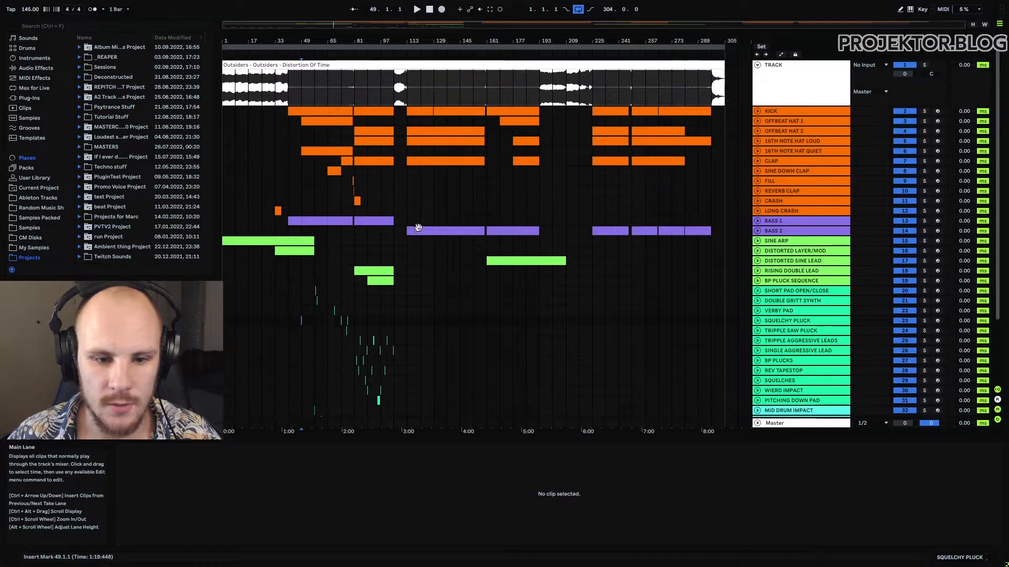
Select the clips on the OFFBEAT HAT 1 to CLAP tracks from bar 113 to 297 and review the arrangement, then clear the selection.
left_click_drag(411, 122, 709, 158)
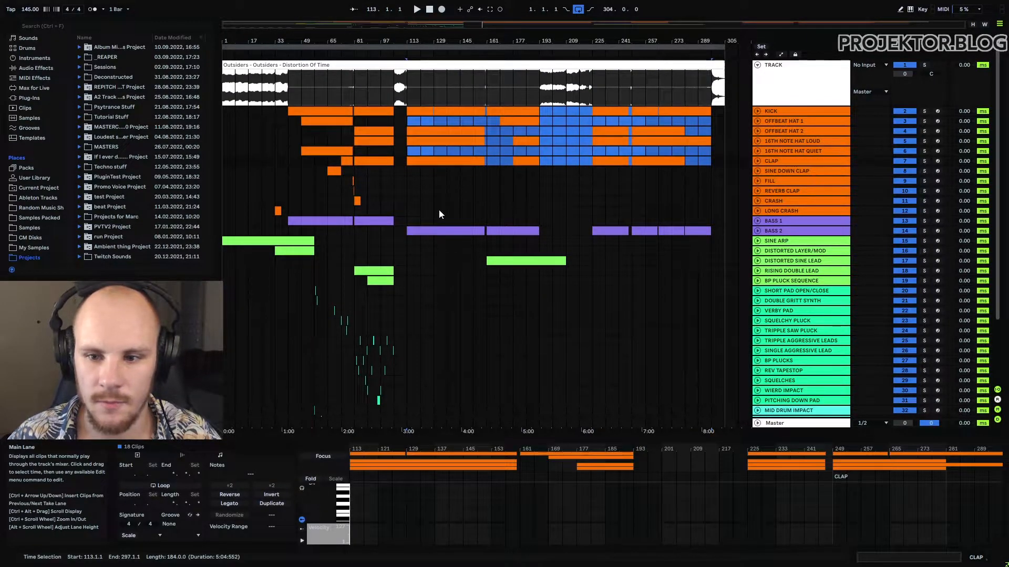
scroll(303, 165, "down", 4)
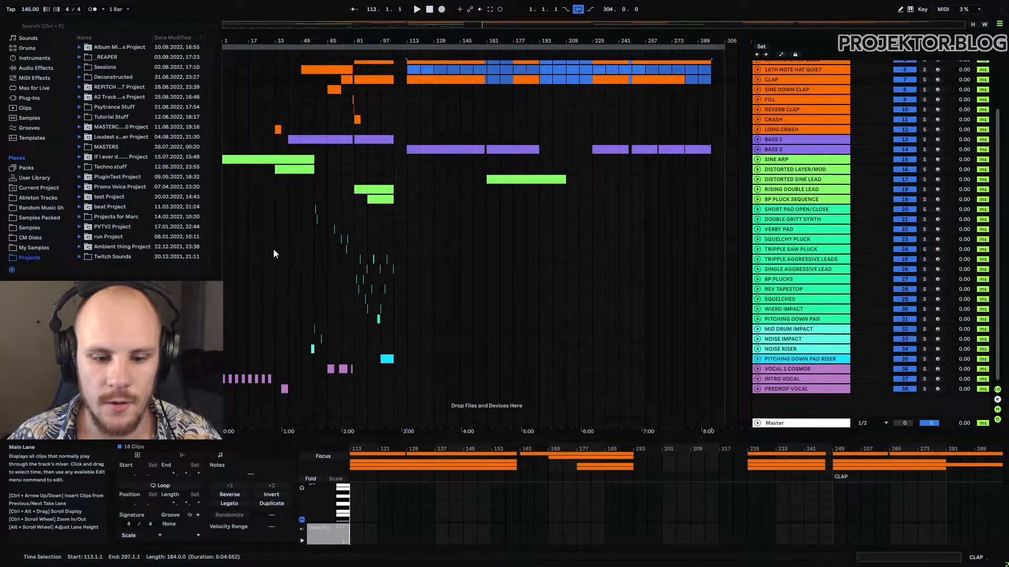
scroll(329, 173, "up", 5)
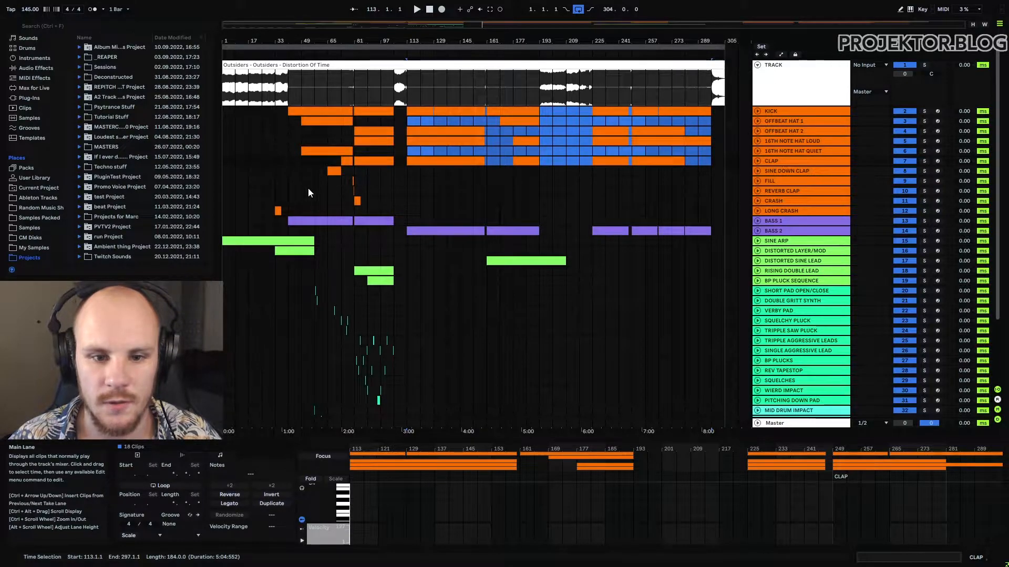
left_click(420, 200)
Unfold the KICK track to examine its clips from bar 41 to 81, then fold it again.
left_click_drag(370, 42, 430, 53)
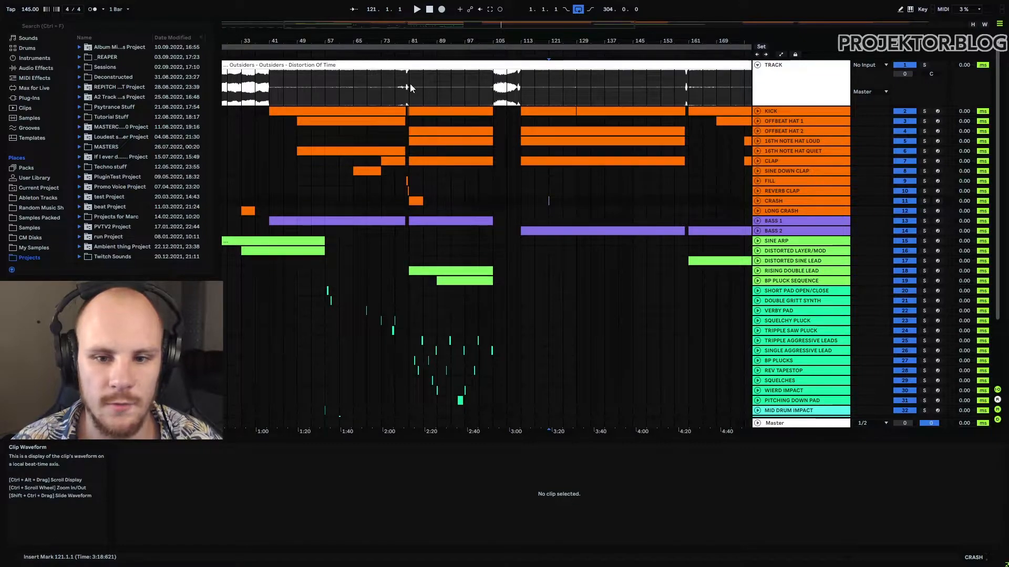
scroll(508, 124, "left", 5)
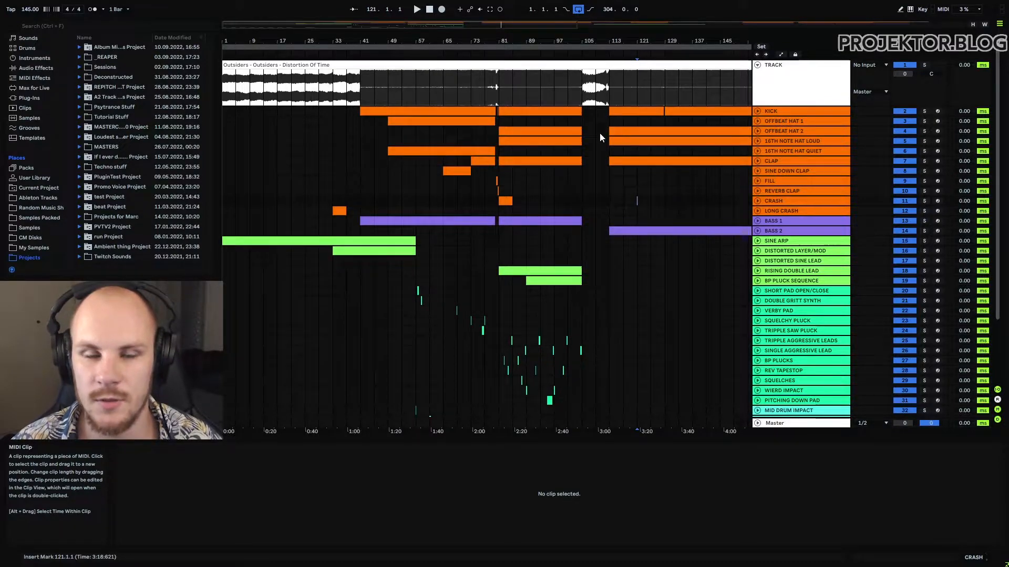
left_click_drag(493, 38, 602, 141)
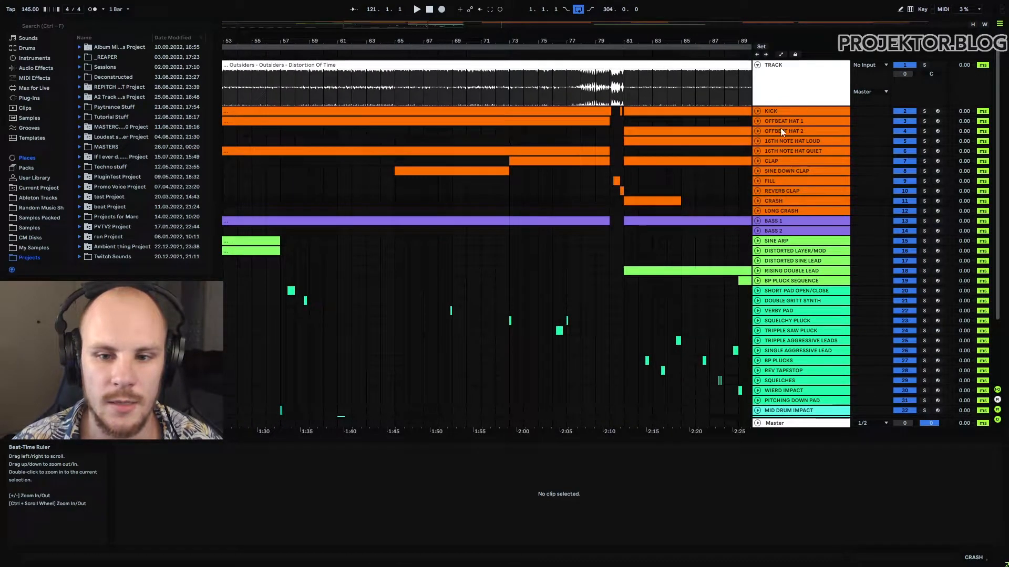
left_click(757, 111)
left_click_drag(388, 40, 456, 10)
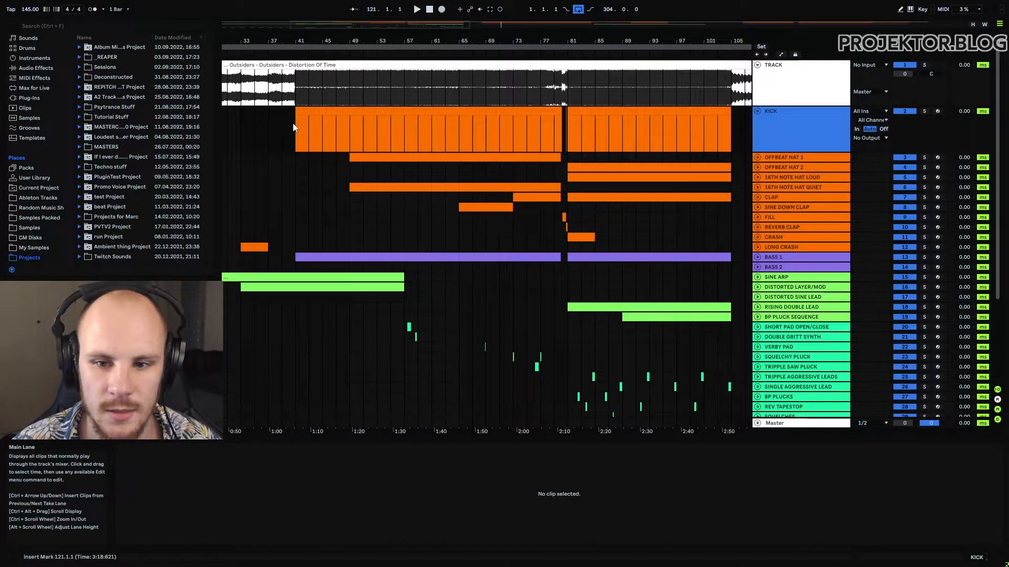
left_click_drag(293, 123, 563, 126)
left_click(565, 126)
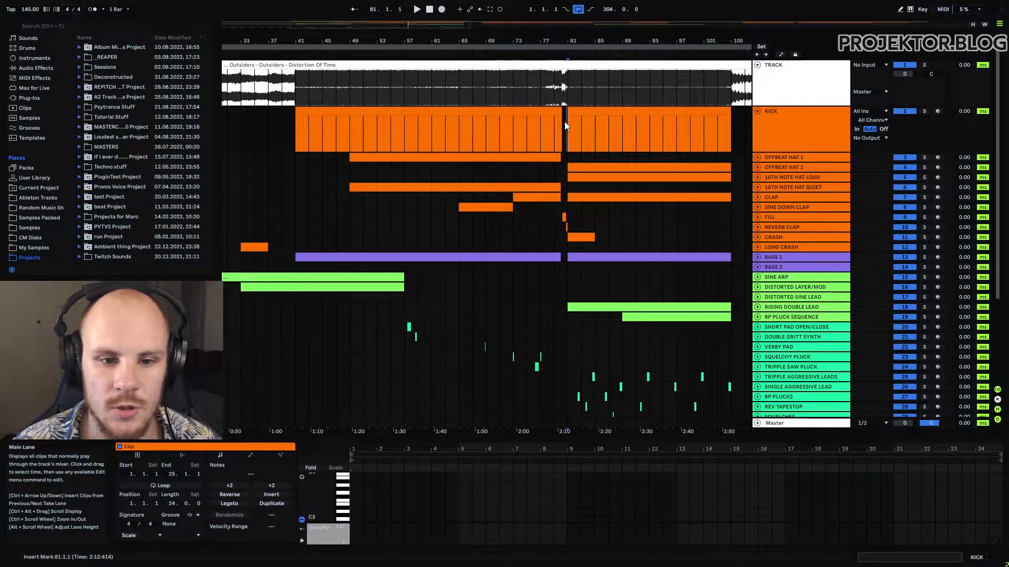
left_click(756, 110)
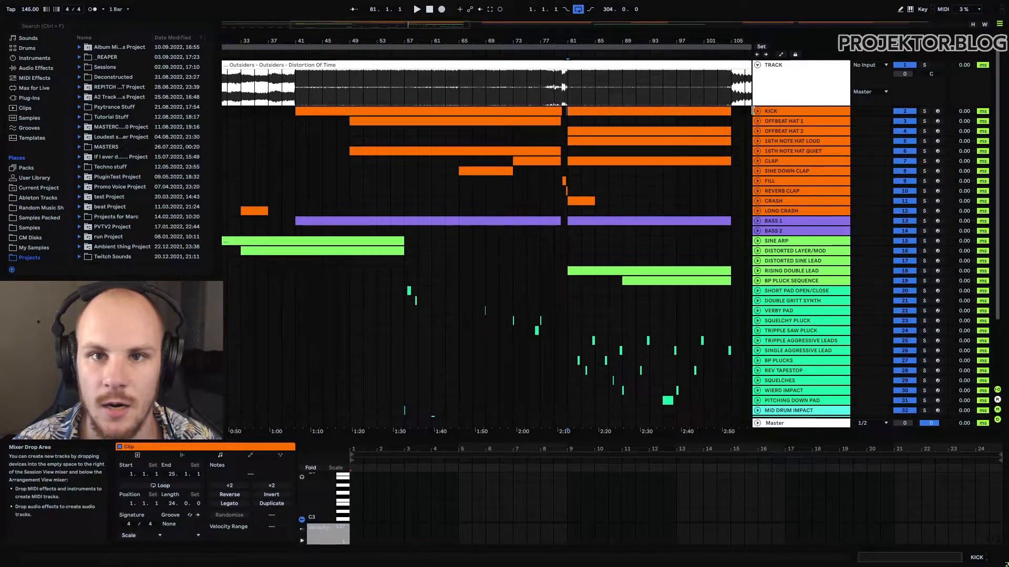
Examine the lead, effect and vocal clips around bar 81 and return to an overview of the whole arrangement.
left_click_drag(604, 41, 604, 21)
scroll(409, 240, "down", 4)
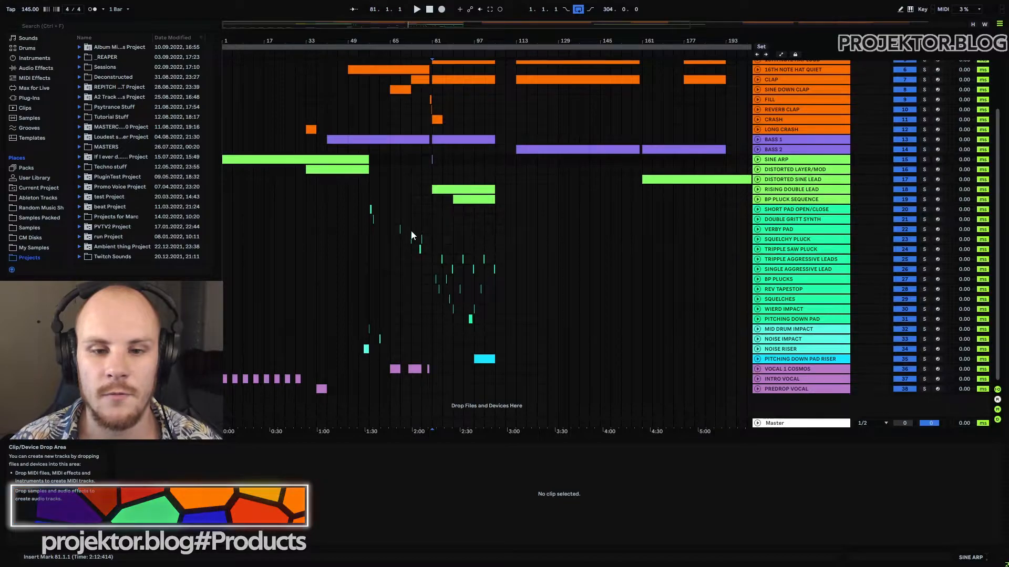
left_click_drag(430, 41, 460, 69)
scroll(462, 163, "up", 4)
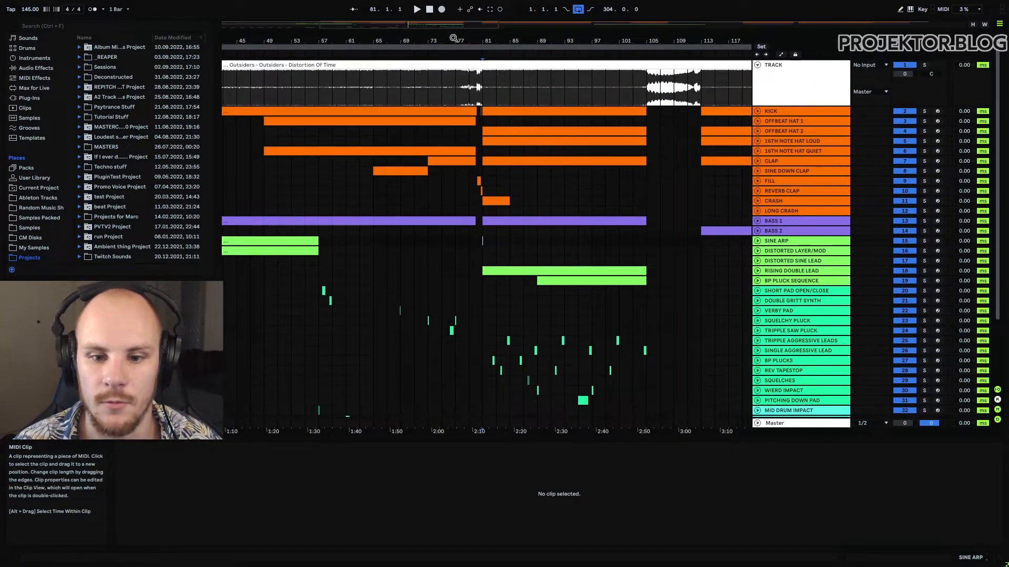
key("w")
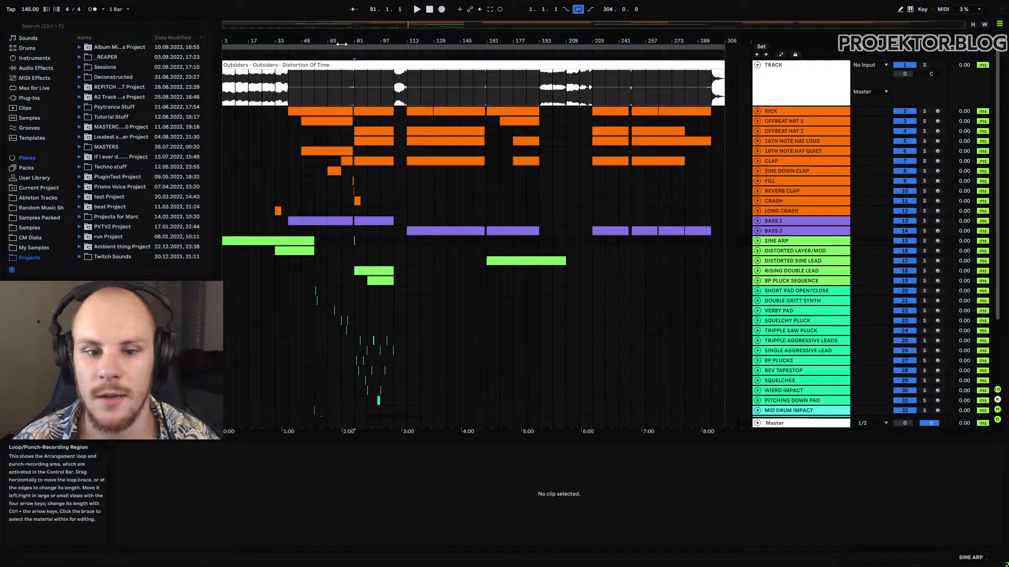
Inspect the short KICK clip from 80.4.1 to 80.4.3 against the reference waveform just before bar 81.
left_click_drag(364, 50, 483, 129)
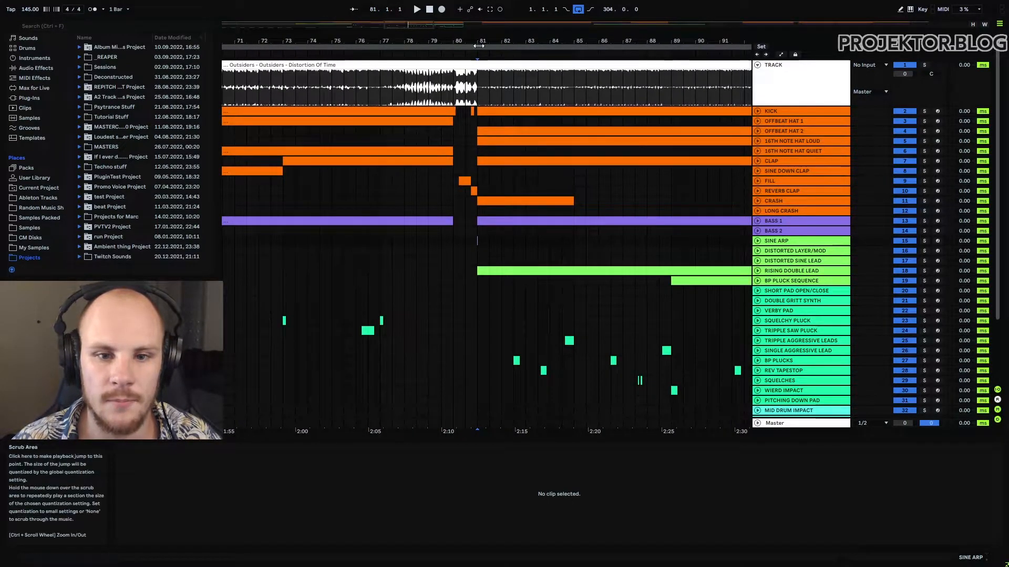
left_click_drag(473, 43, 485, 112)
left_click(452, 112)
left_click_drag(463, 43, 499, 87)
left_click(502, 110)
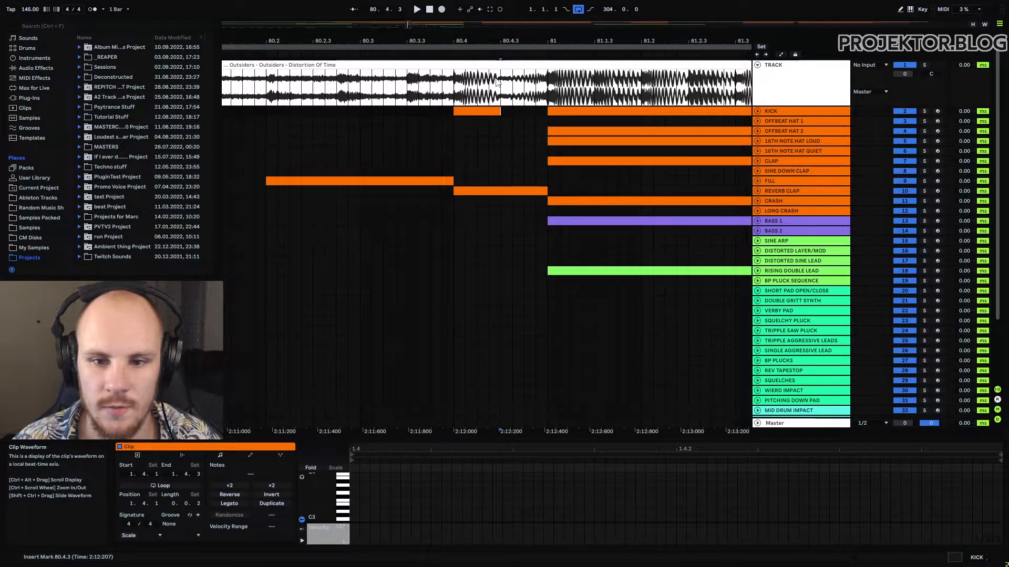
left_click_drag(516, 41, 315, 1)
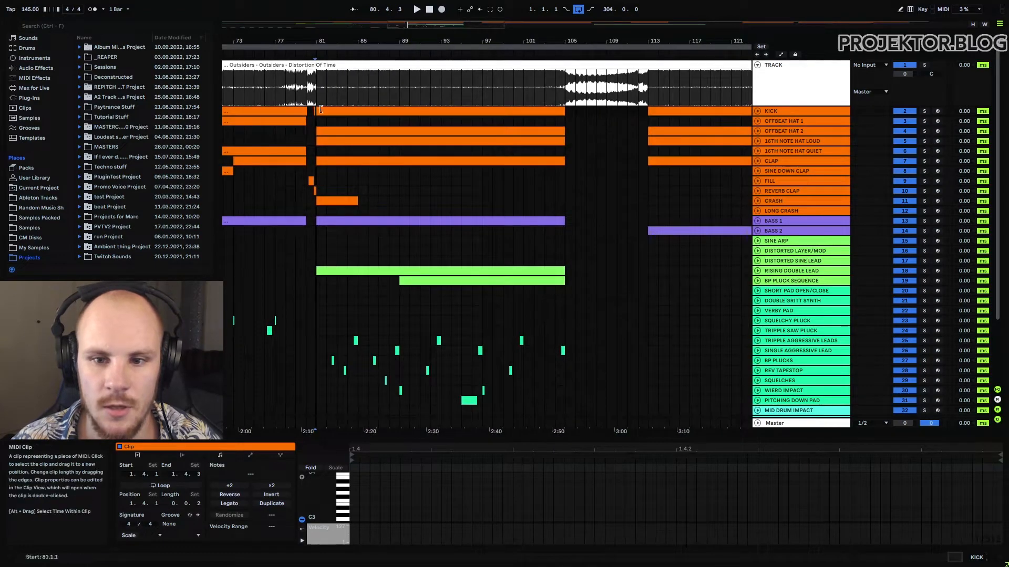
Select bars 81 to 105 on the reference audio and the matching KICK clip to compare the section with the full arrangement.
left_click_drag(319, 91, 566, 89)
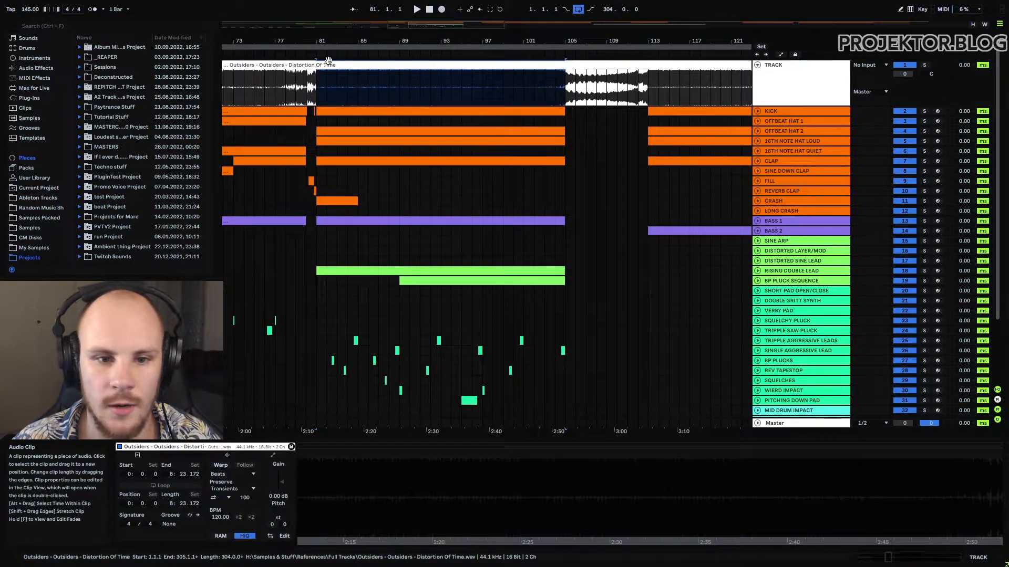
left_click_drag(322, 42, 353, 105)
left_click(303, 111)
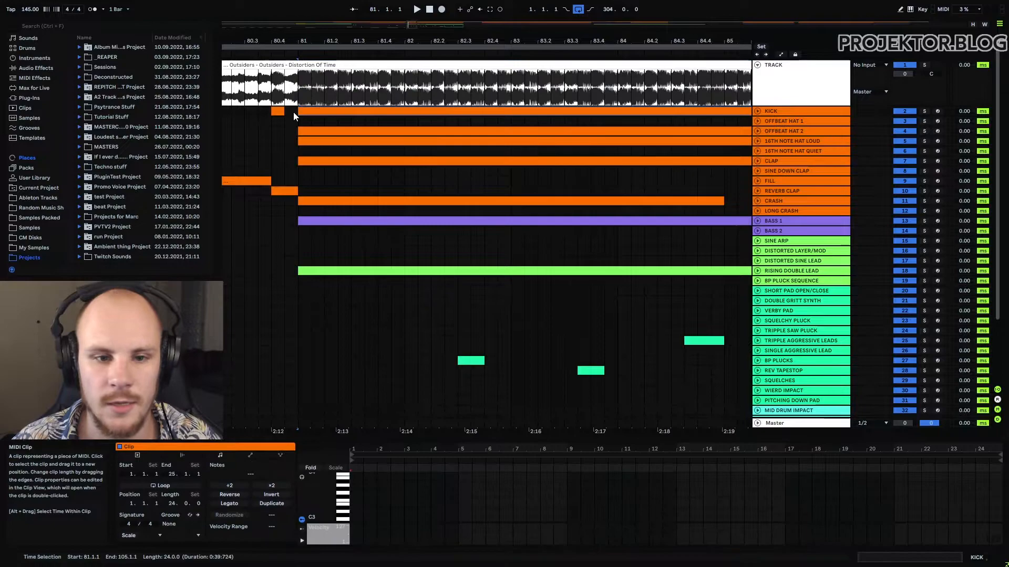
left_click_drag(560, 41, 438, 2)
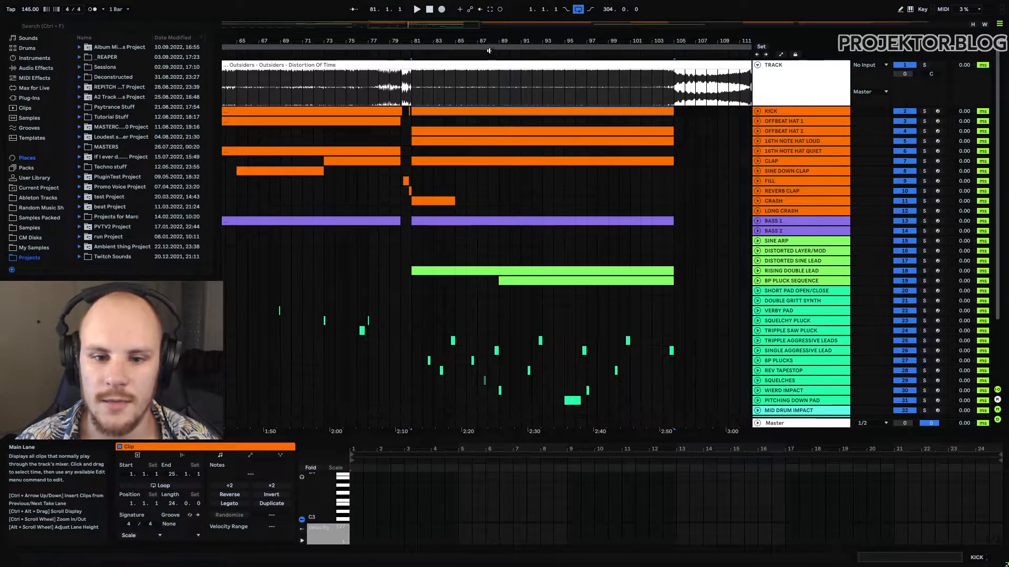
left_click_drag(493, 40, 368, 7)
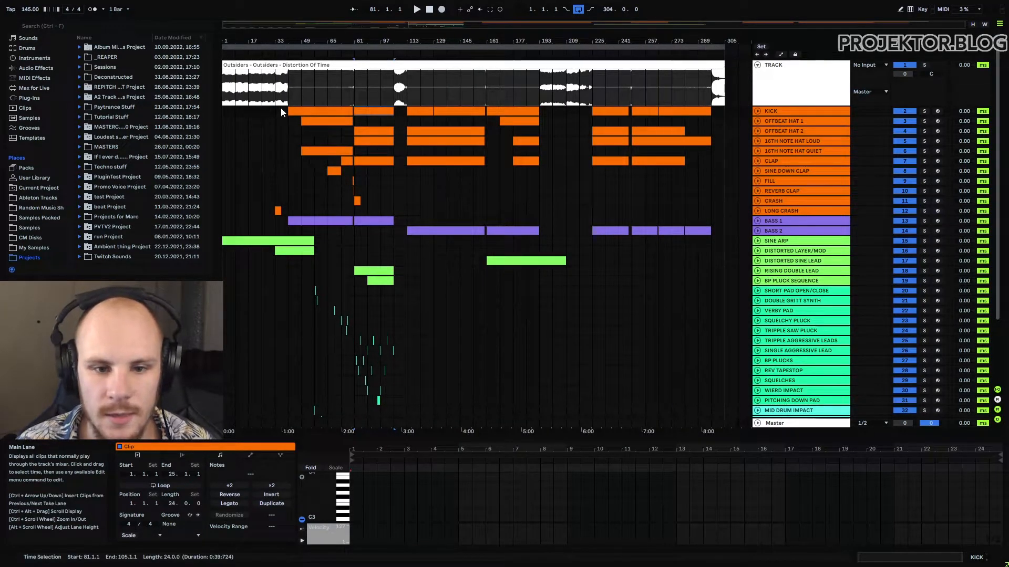
Select the KICK clips from bar 41 to 81, set the insert mark at bar 105, and select the KICK clip from bar 113 to 129.
left_click_drag(287, 111, 355, 114)
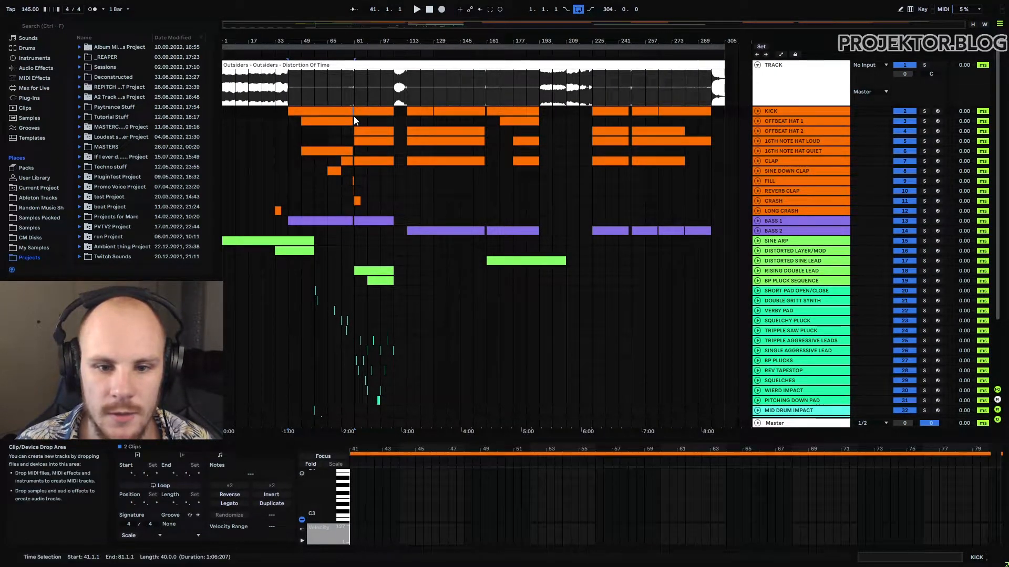
left_click(420, 122)
left_click(393, 112)
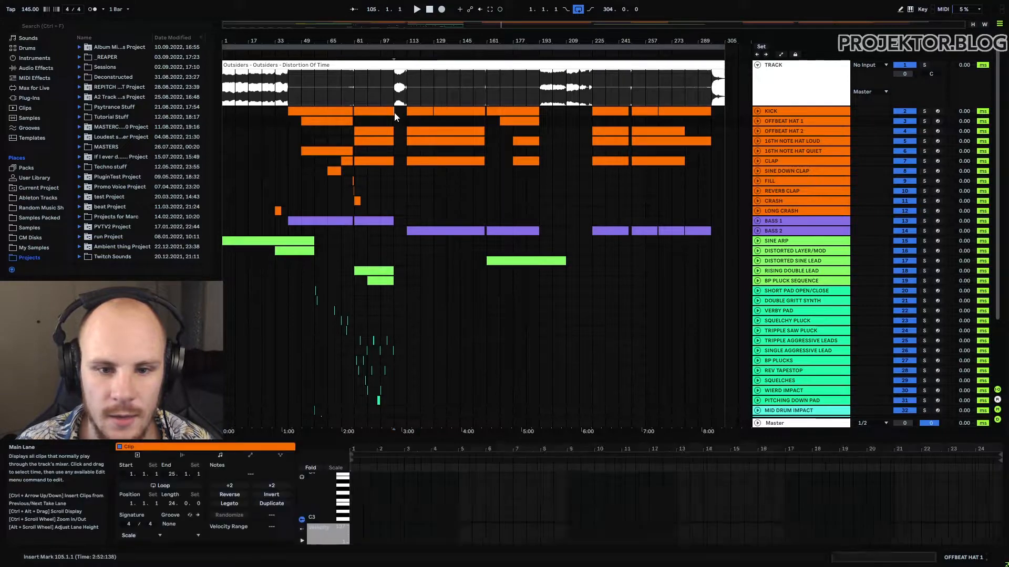
left_click(423, 111)
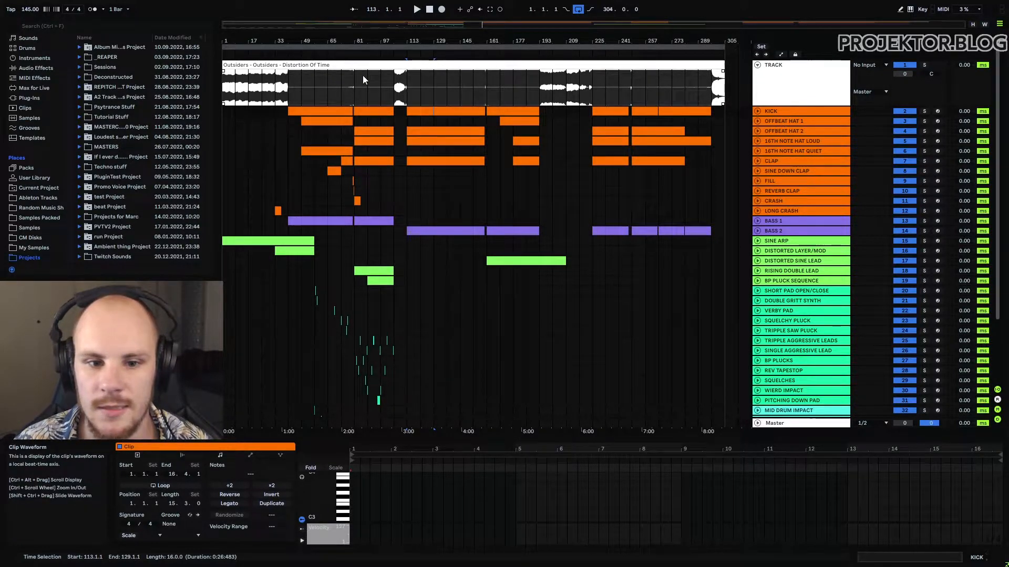
Examine the break before bar 81 by selecting the reference audio there, the FILL clip, the REVERB CLAP clip and the short KICK clip.
left_click_drag(362, 41, 389, 184)
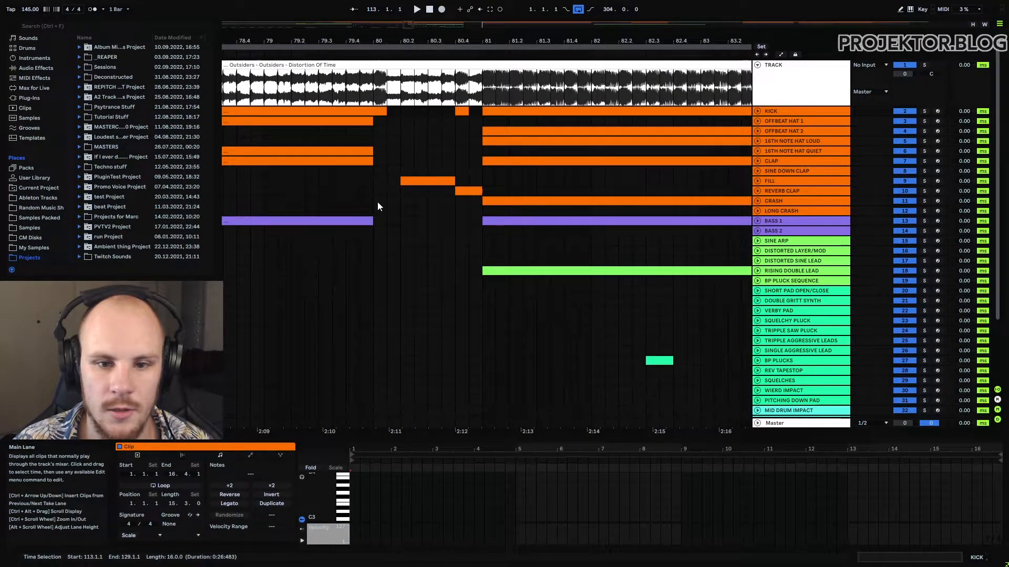
left_click_drag(400, 89, 467, 96)
left_click(436, 183)
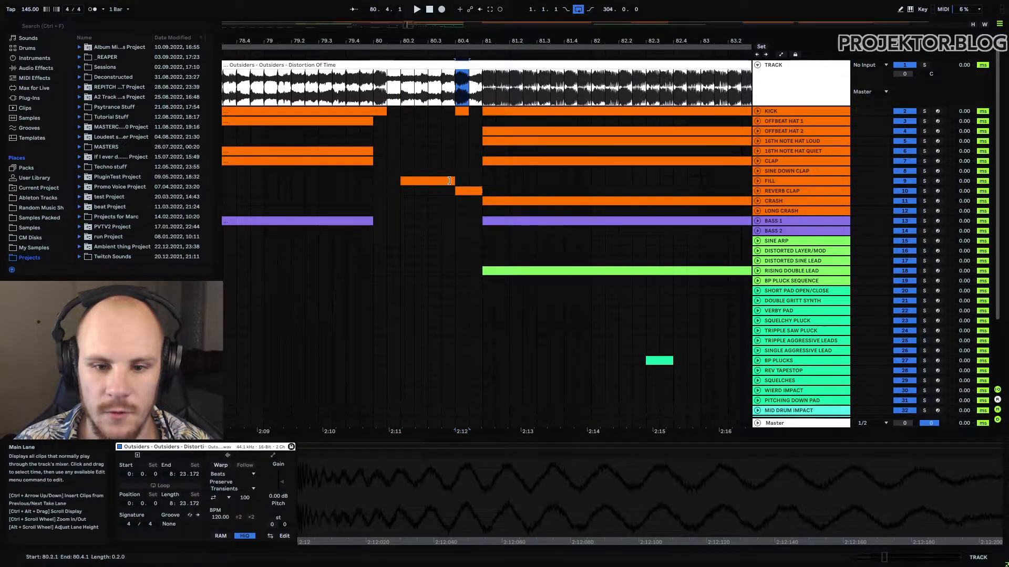
left_click(458, 181)
left_click_drag(458, 181, 404, 181)
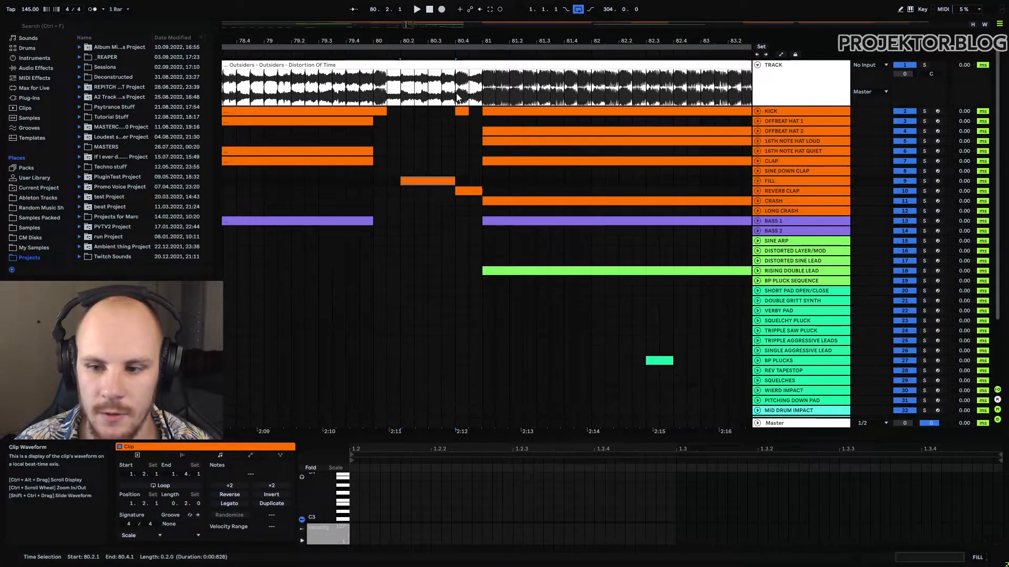
left_click(469, 190)
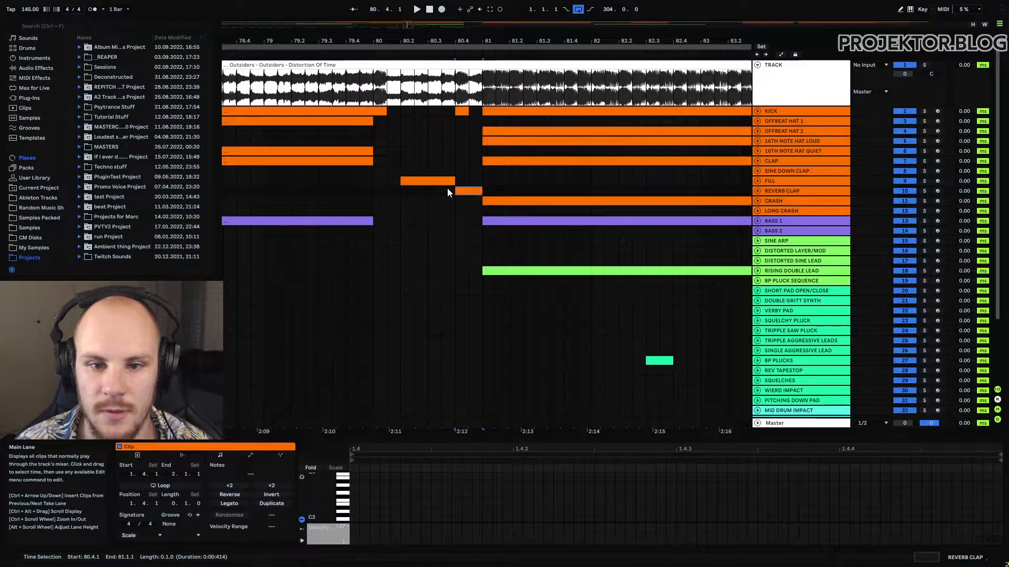
key("minus")
left_click(389, 92)
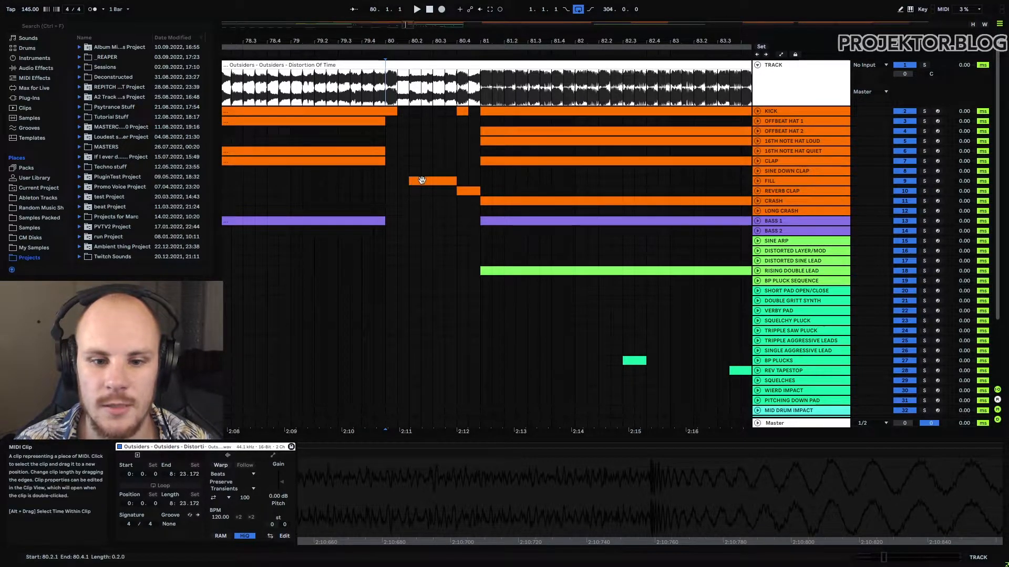
left_click(467, 190)
left_click(460, 112)
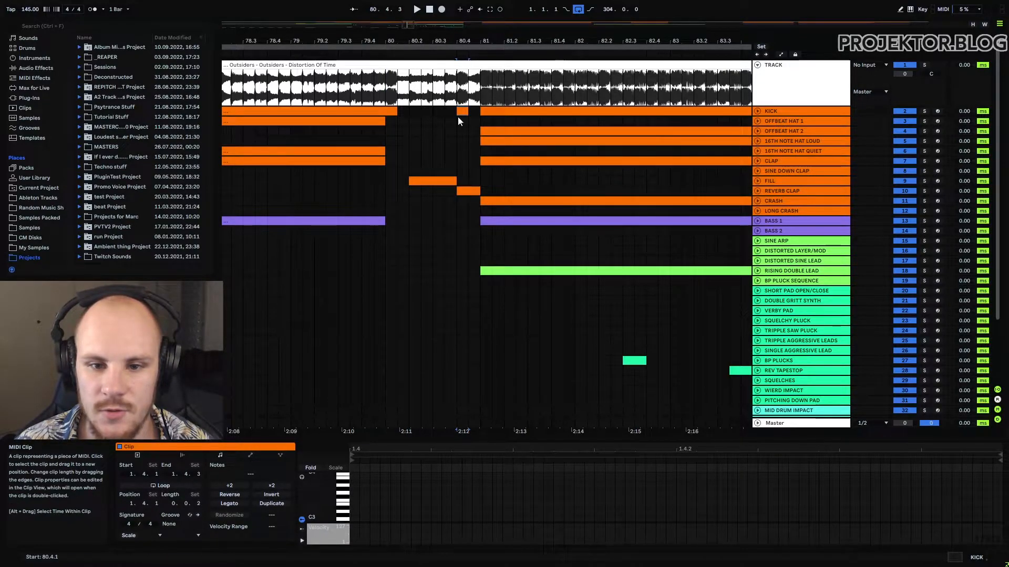
Play the reference track from bar 80 through the transition into bar 81 twice, stopping playback after each listen.
left_click(381, 89)
key("space")
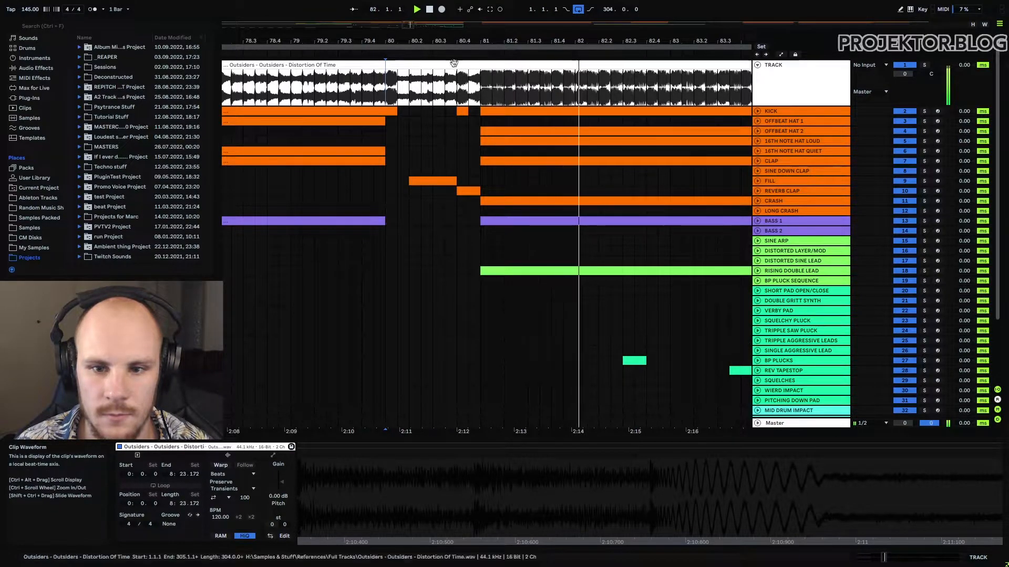
key("space")
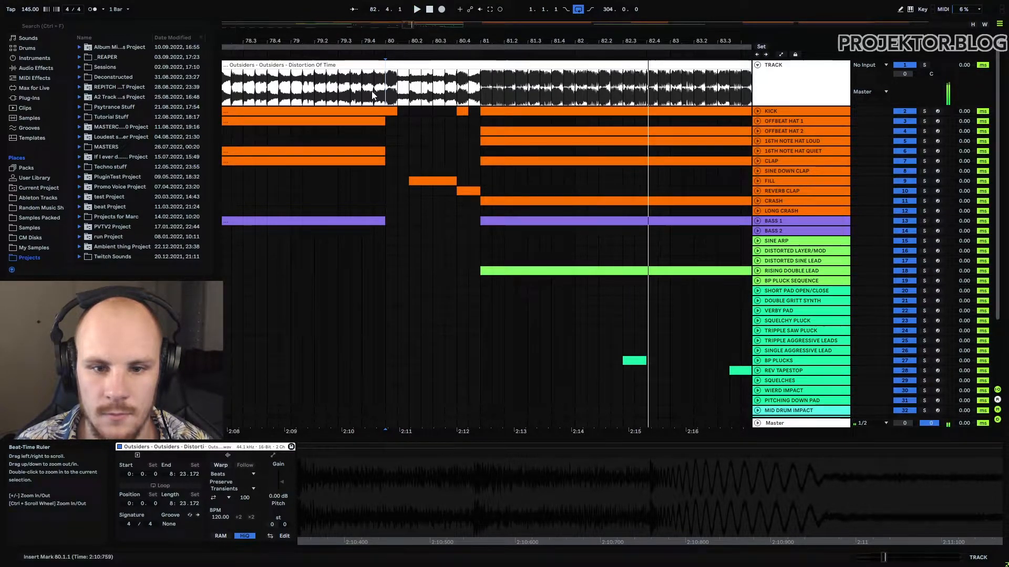
key("space")
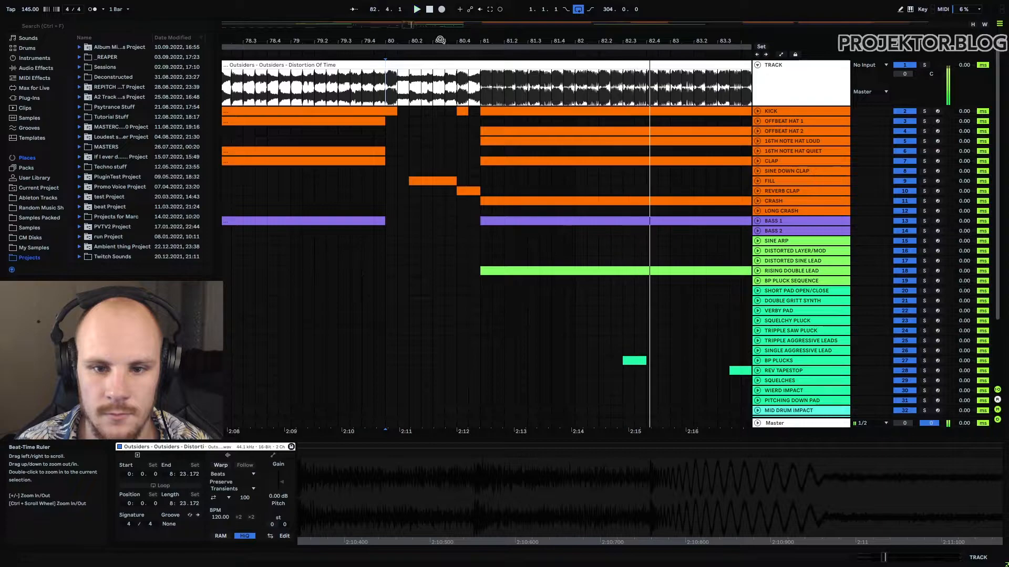
key("space")
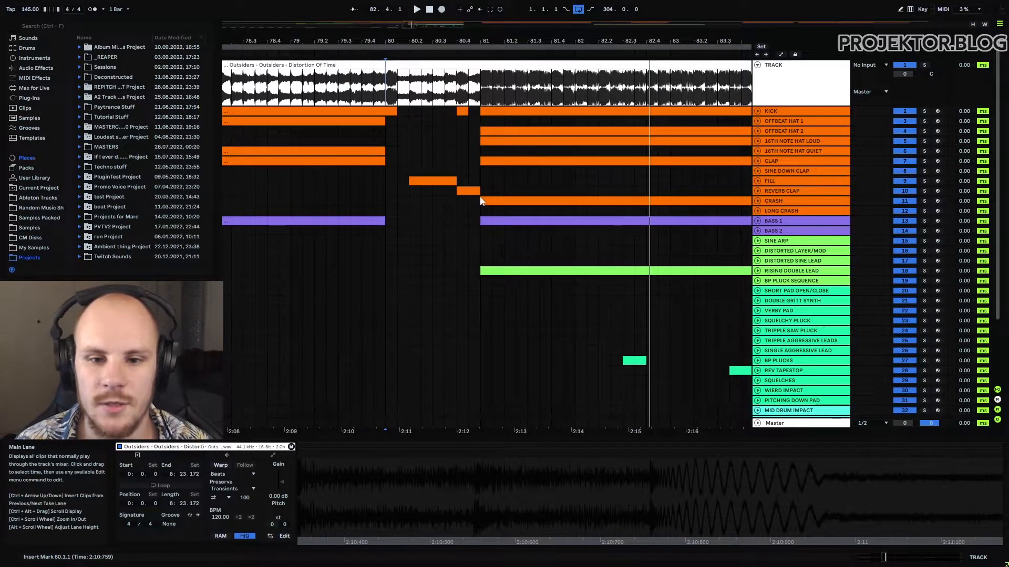
Select the KICK and REVERB CLAP clips at beat 80.4, loop the reference audio from 80.4.1 to 81.1.1, and set the insert mark at 80.4.1.
left_click_drag(464, 41, 464, 90)
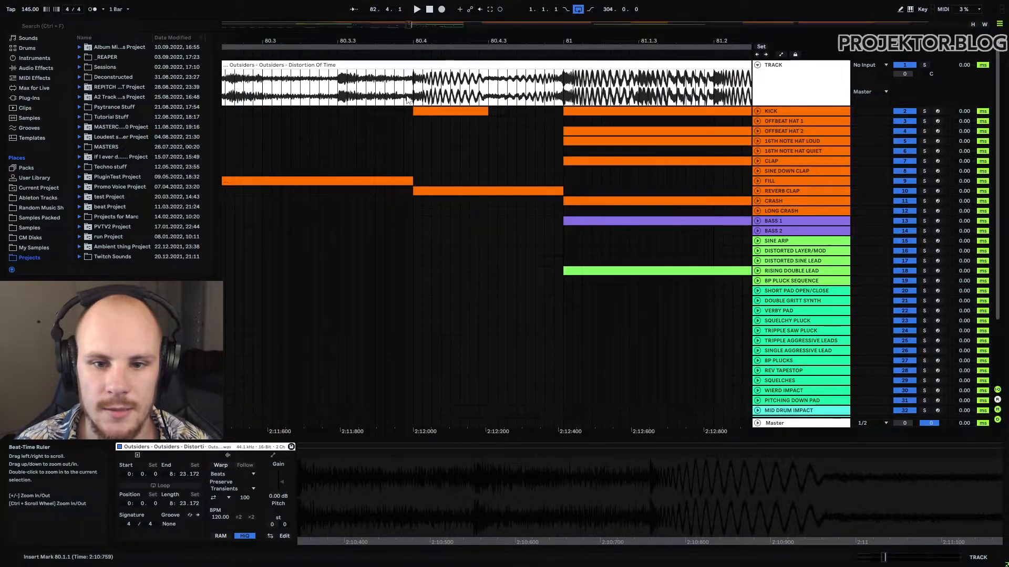
left_click(425, 110)
left_click(415, 65)
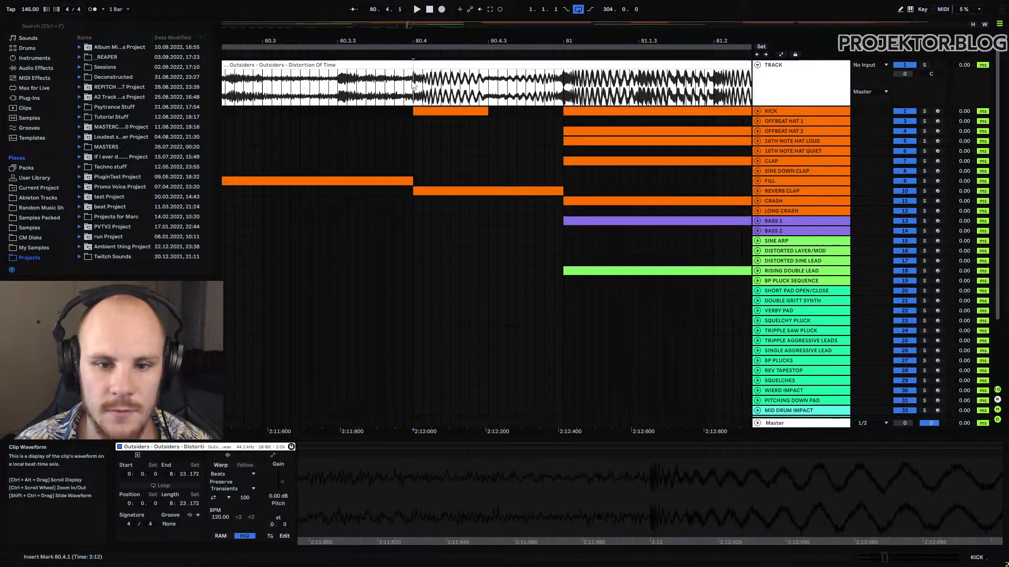
left_click(447, 191)
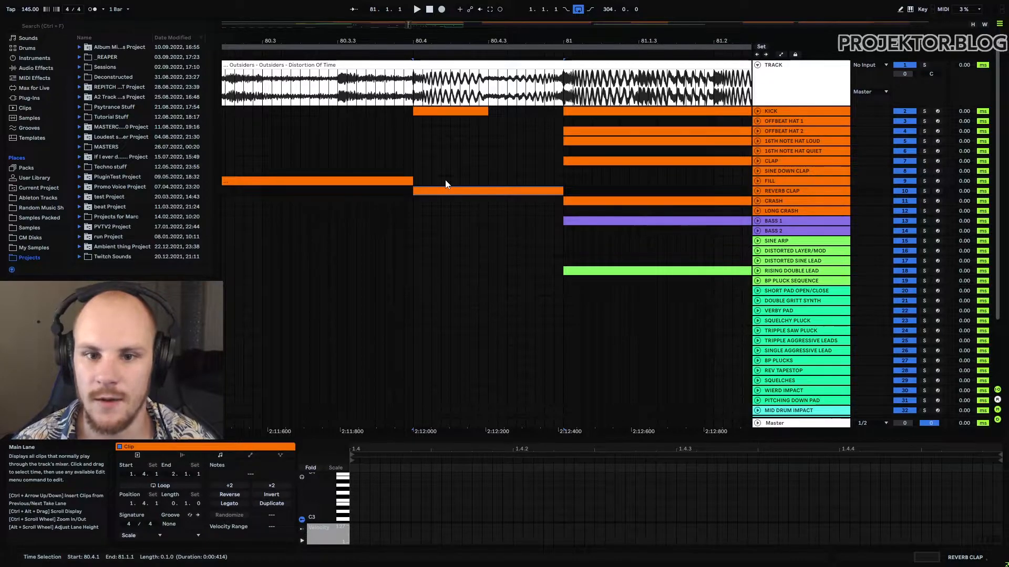
left_click_drag(432, 108, 563, 102)
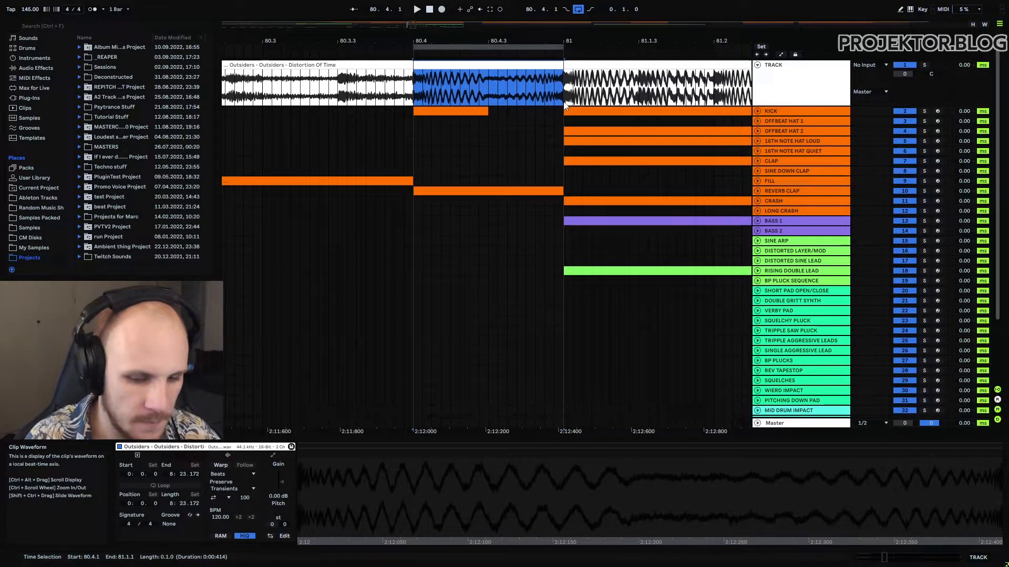
left_click(417, 87)
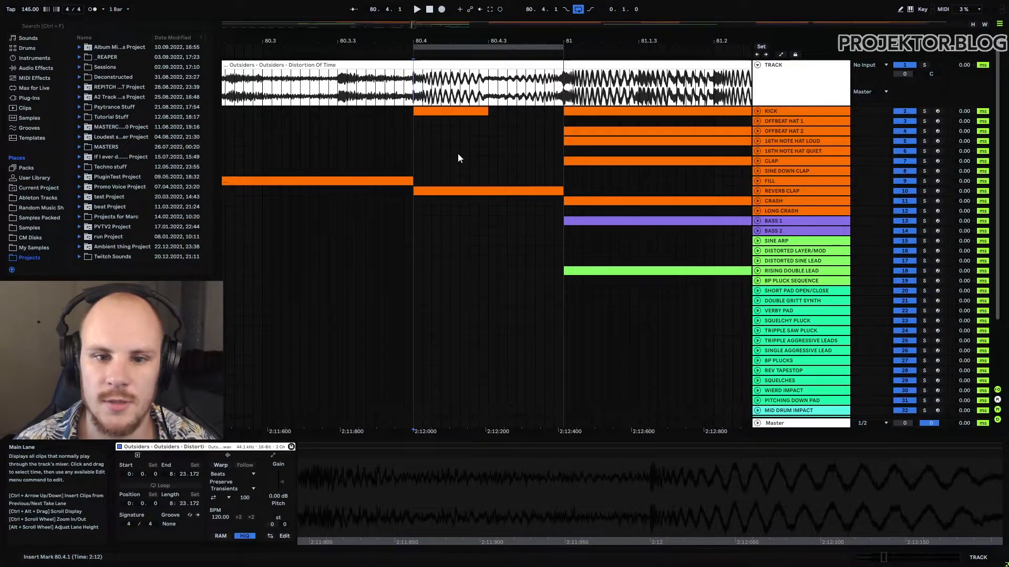
Compare the two halves of the last beat before bar 81 by selecting the reference audio in each, ending with 80.4.1 to 80.4.3.
left_click_drag(492, 86, 563, 87)
left_click(556, 88)
left_click(417, 86)
left_click_drag(417, 85, 485, 93)
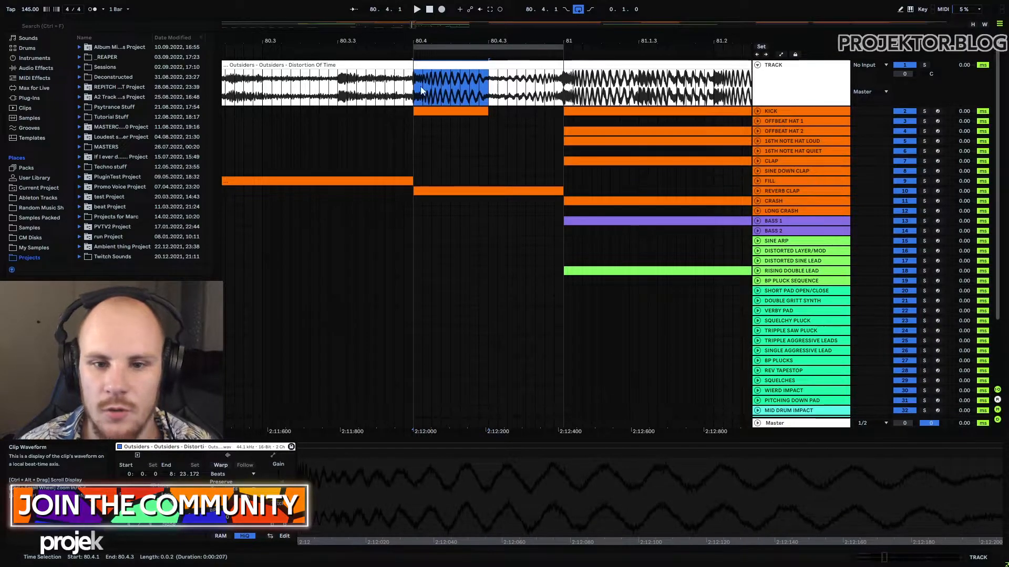
Play the looped beat before bar 81, stop it, and select the reference audio from 80.4.3 to 81.1.1.
left_click(432, 131)
key("space")
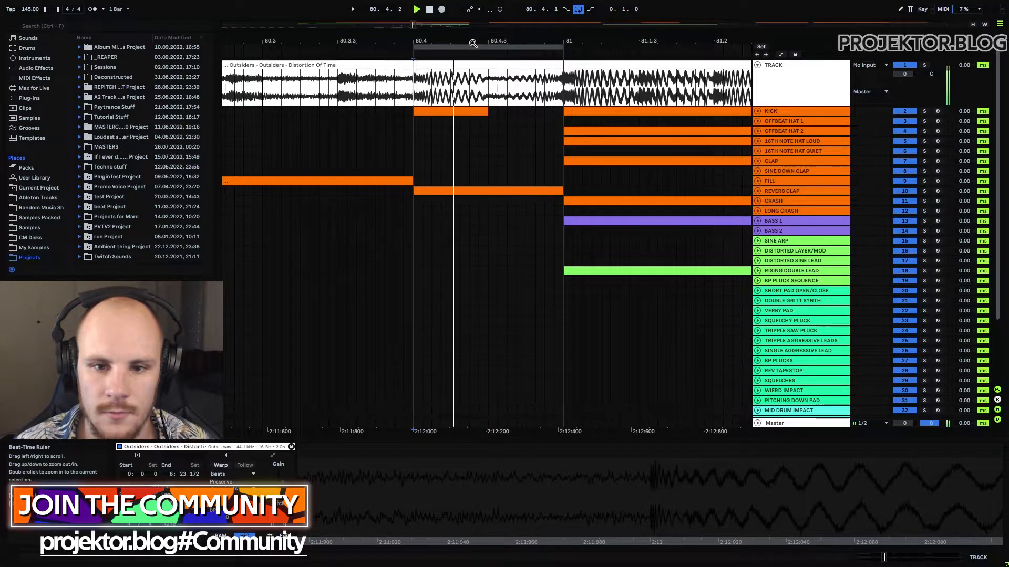
left_click_drag(479, 34, 470, 61)
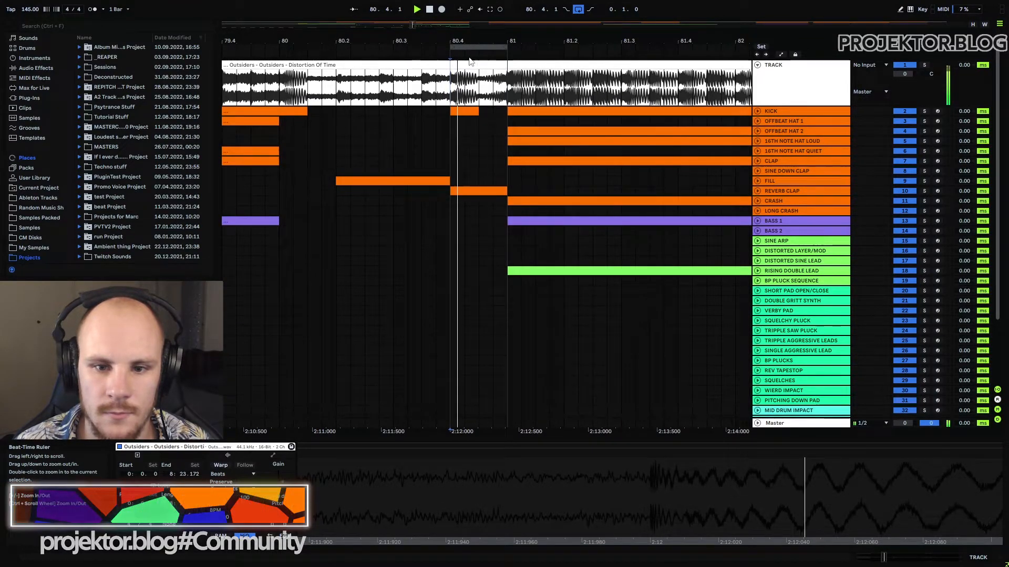
key("space")
left_click_drag(506, 92, 484, 95)
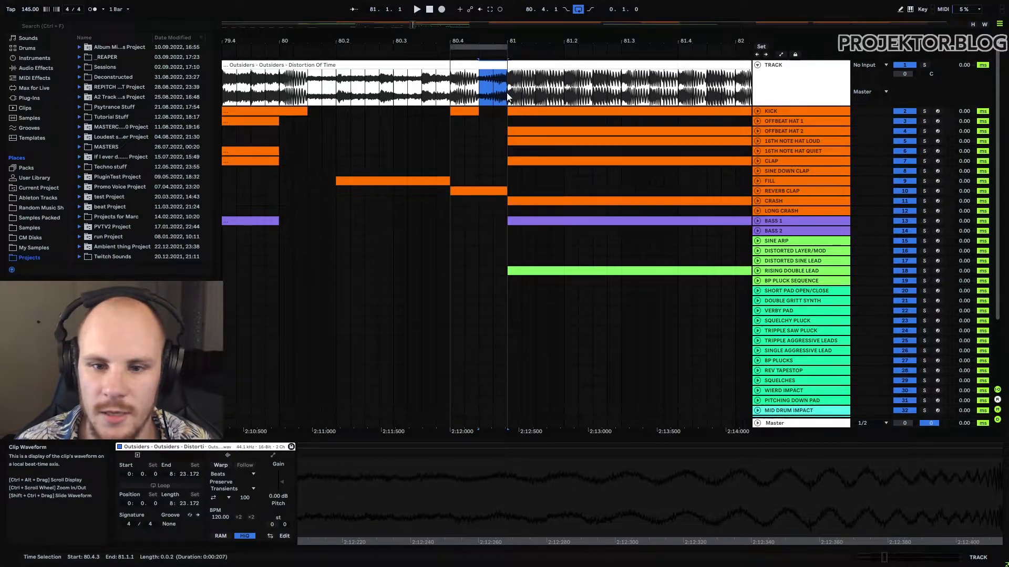
left_click(507, 92)
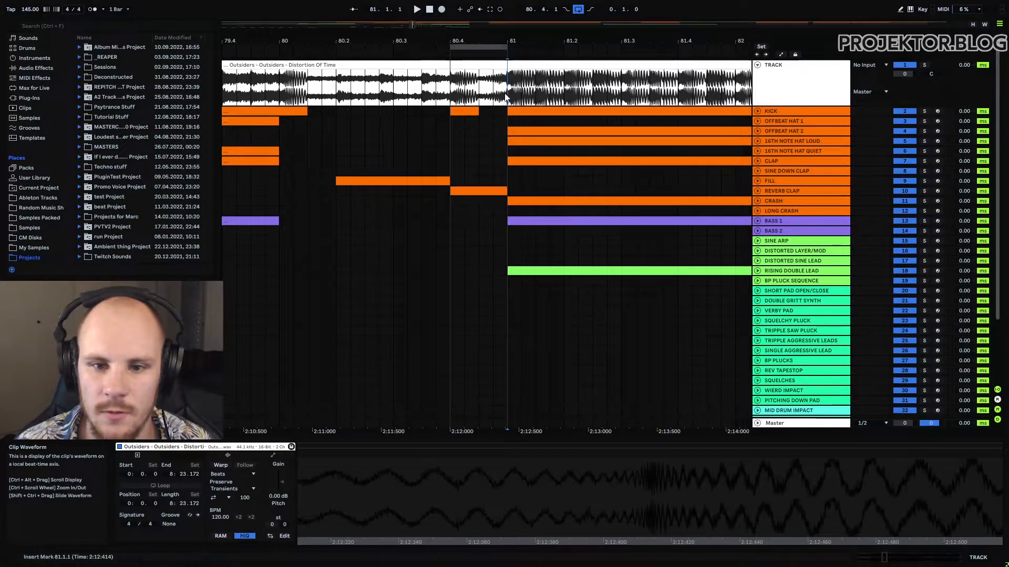
Insert a new MIDI track directly below KICK and give it the same orange colour as the other drum tracks.
left_click(784, 112)
key("ctrl+shift+t")
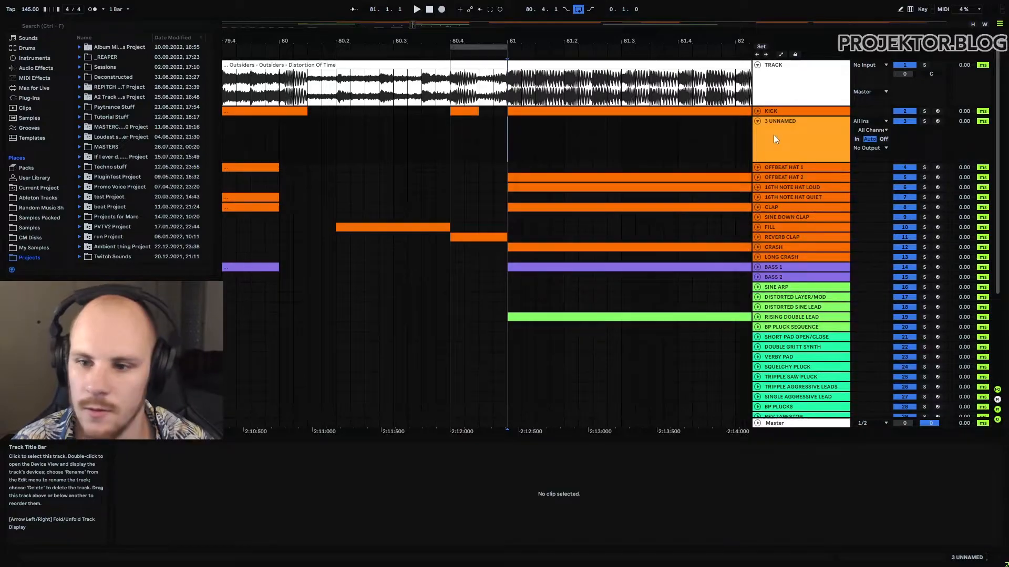
right_click(773, 134)
left_click(796, 301)
left_click(800, 118)
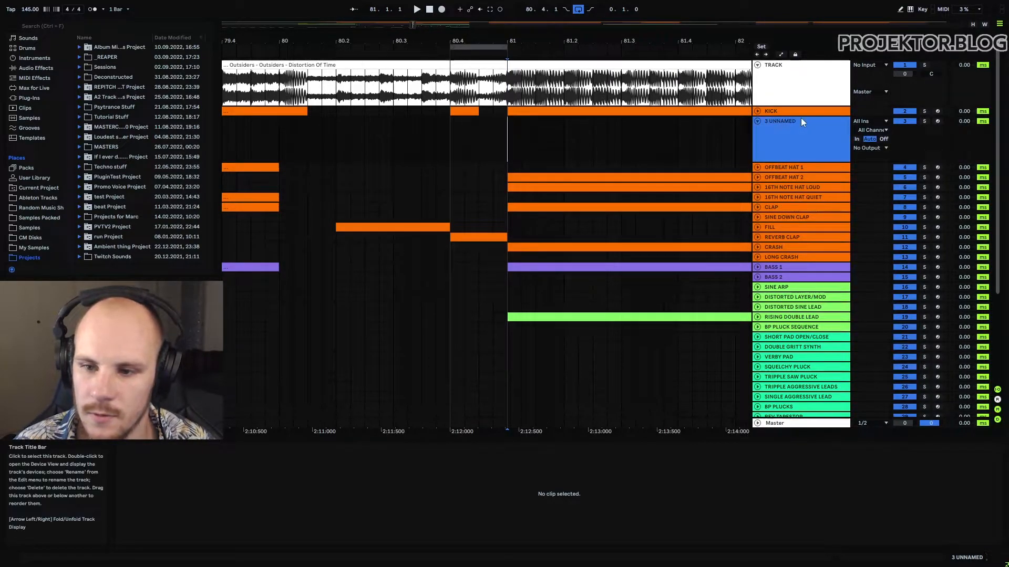
Rename the new MIDI track REVERSE KICK.
right_click(800, 117)
left_click(825, 168)
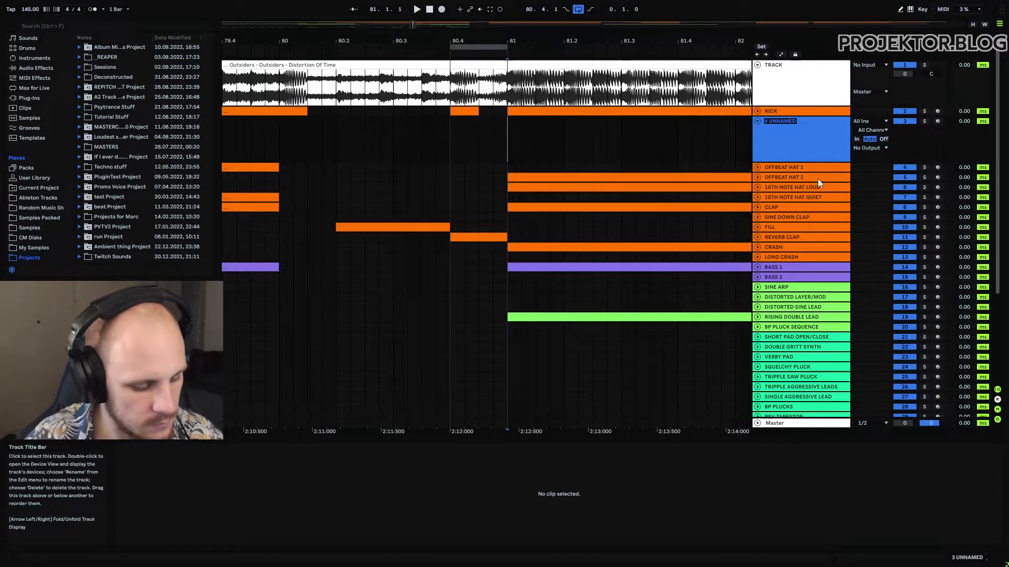
type("REVERSE KICK")
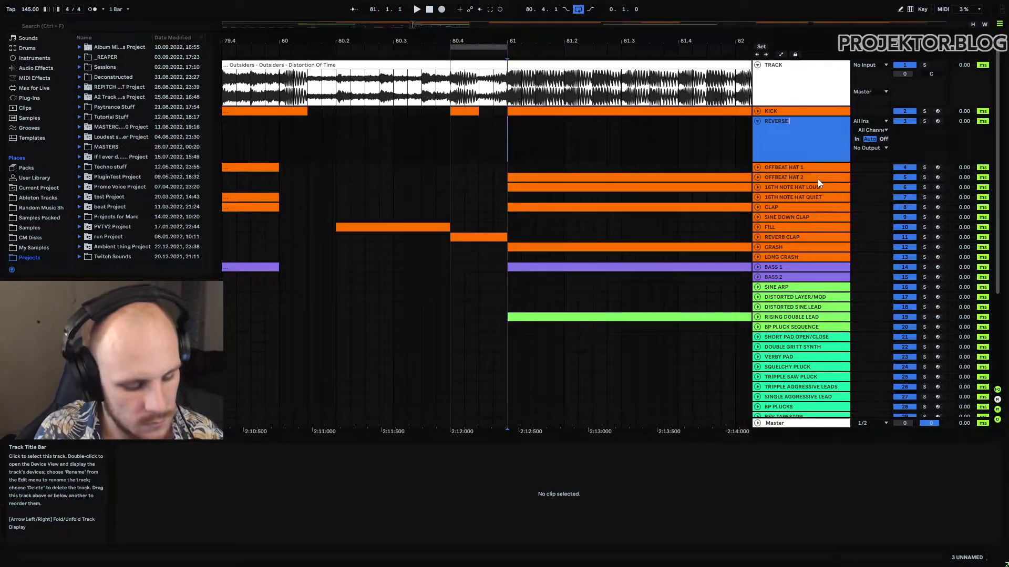
Paste the short half-beat clip onto the REVERSE KICK track at 80.4.3, check it against the waveform, and fold the track.
left_click(483, 133)
left_click(480, 131)
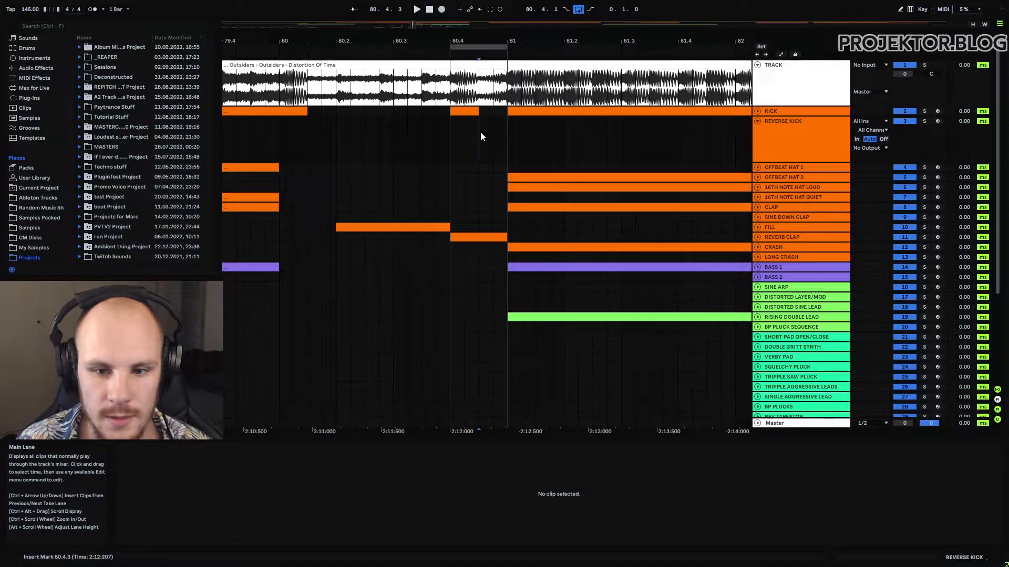
key("ctrl+v")
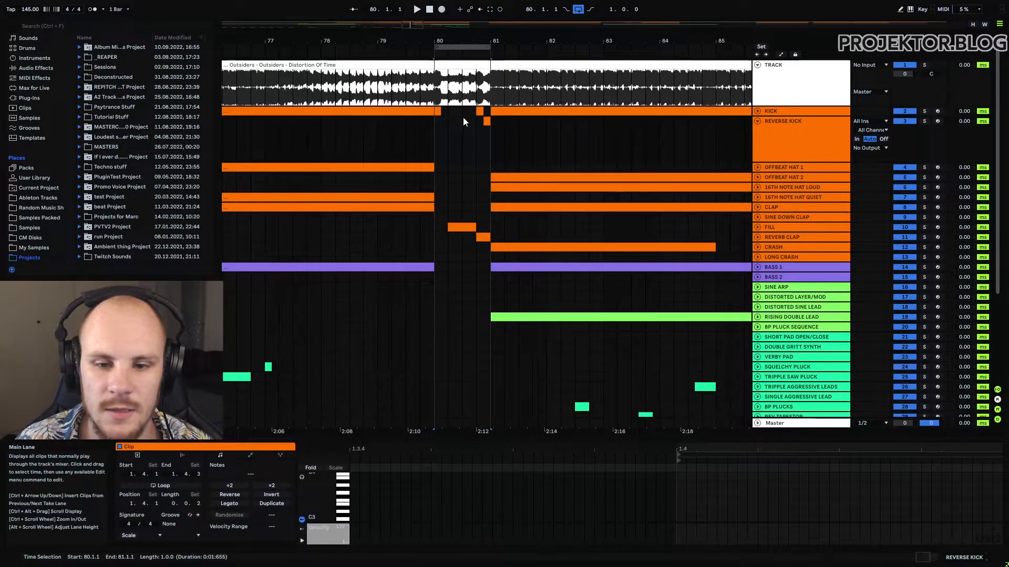
left_click(484, 143)
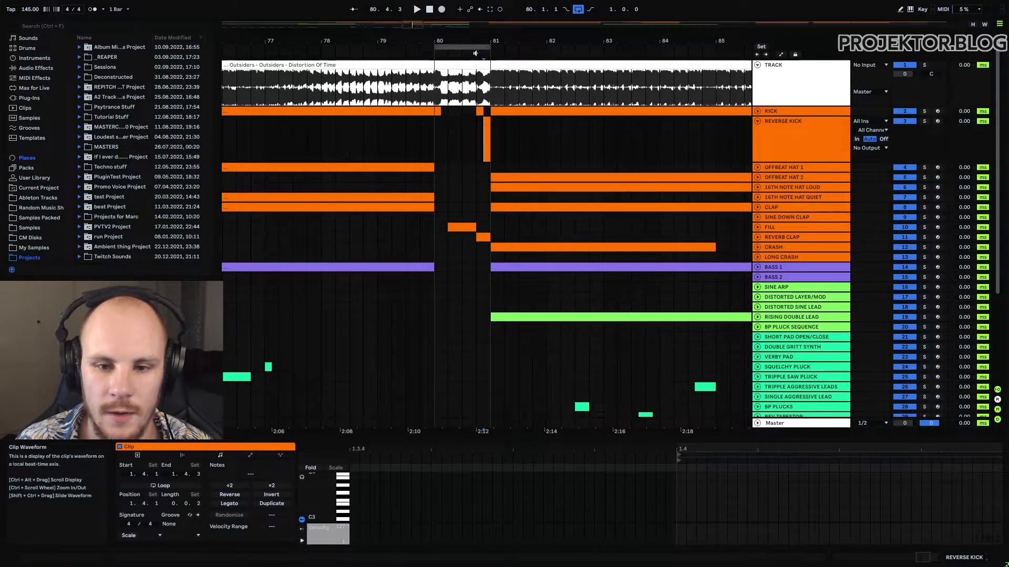
left_click_drag(474, 41, 477, 62)
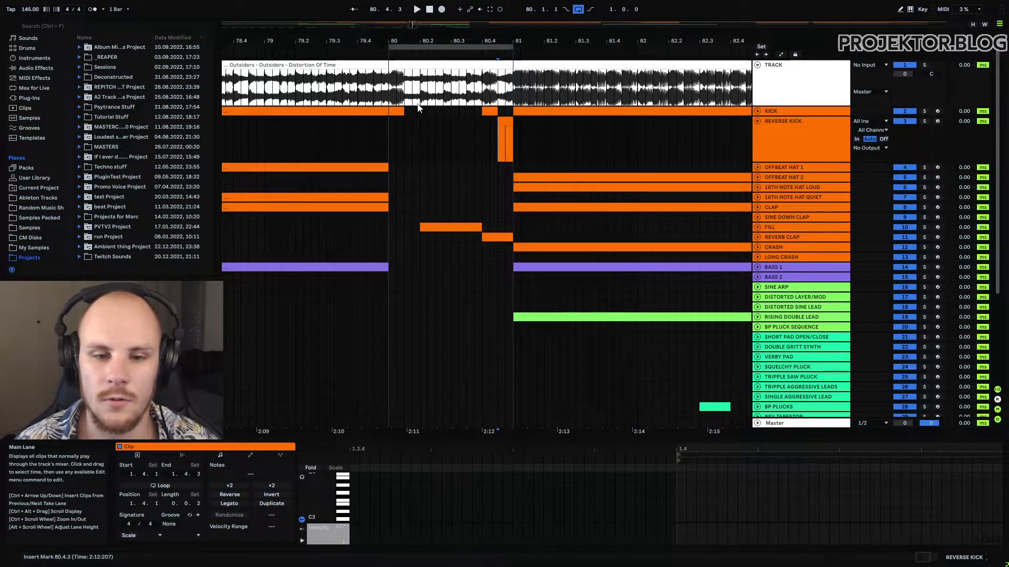
left_click_drag(465, 41, 464, 24)
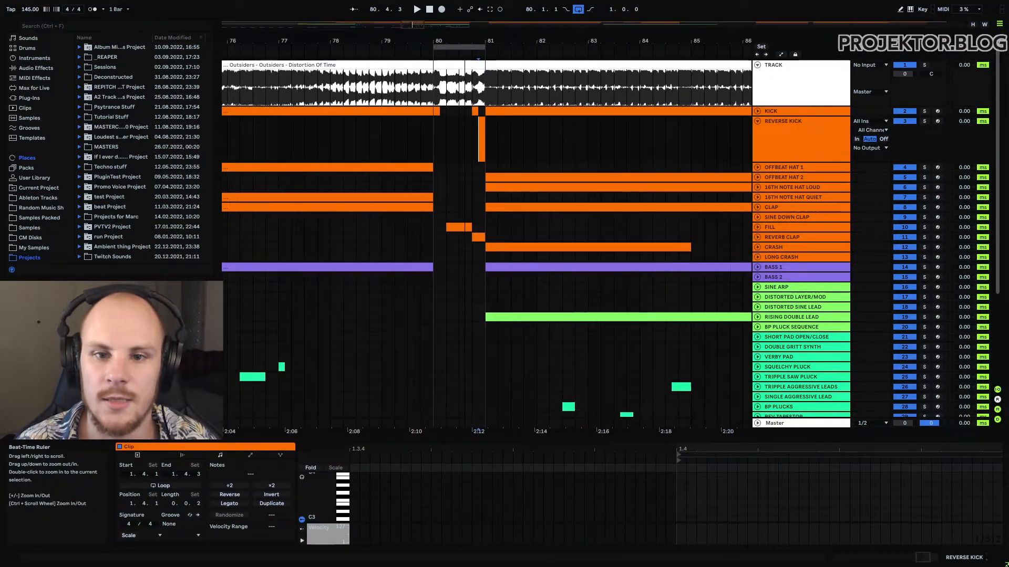
left_click(757, 121)
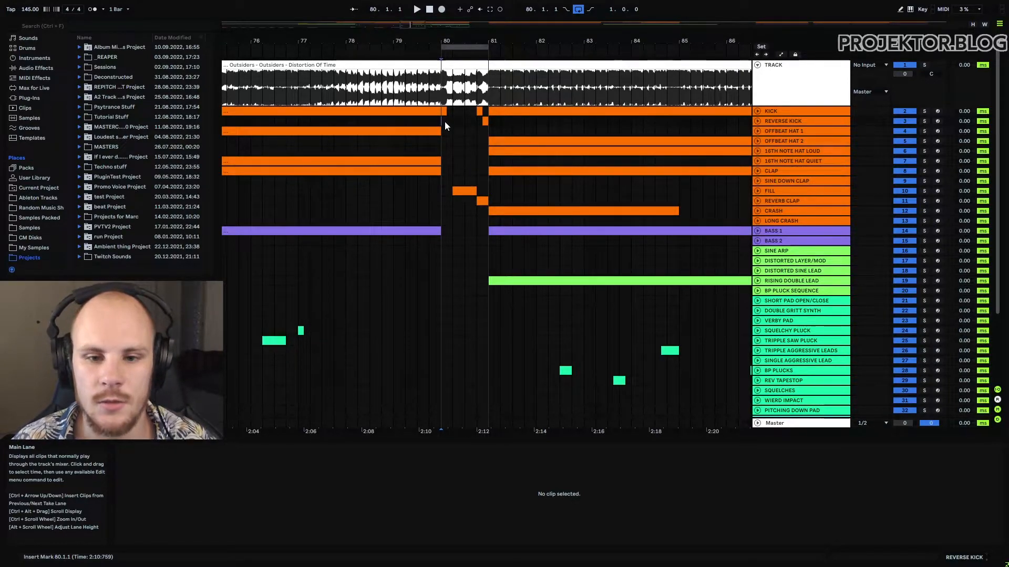
Examine the KICK, DISTORTED LAYER/MOD, SINE ARP and BASS 1 tracks, unfolding BASS 1 to select its clip from bar 81 to 105.
left_click(794, 111)
left_click(787, 262)
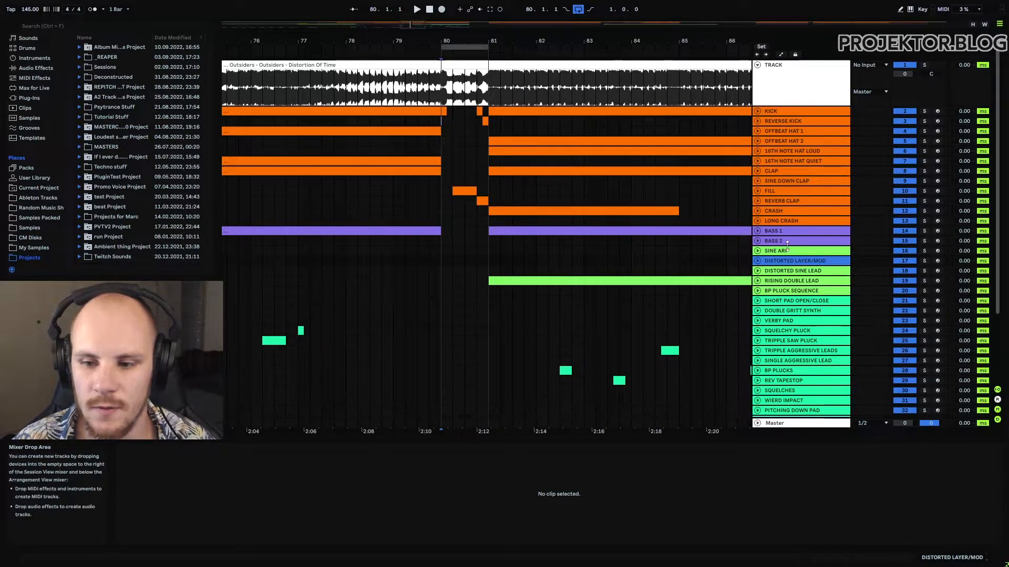
left_click(781, 250)
left_click(783, 231)
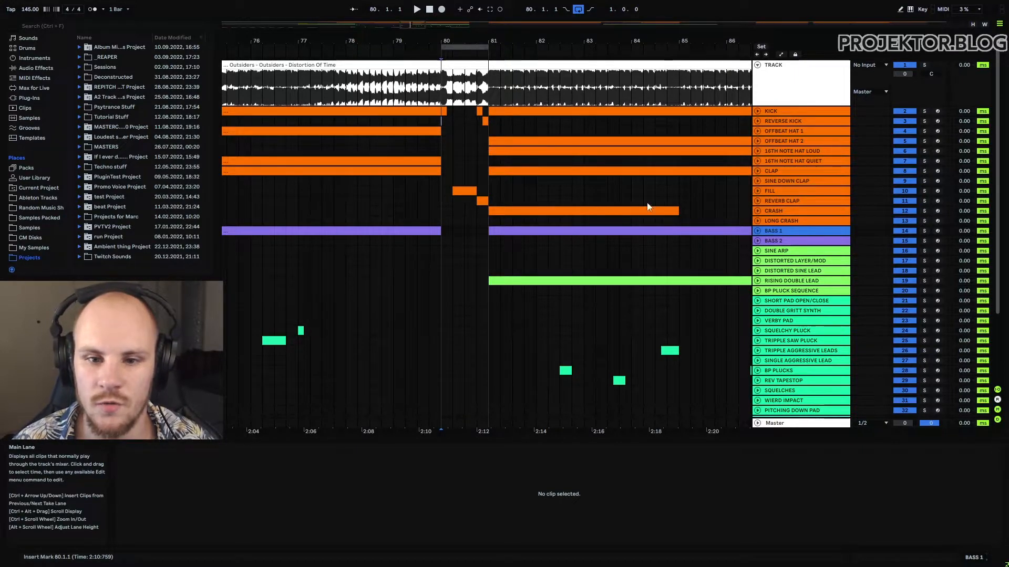
left_click(757, 231)
left_click(513, 233)
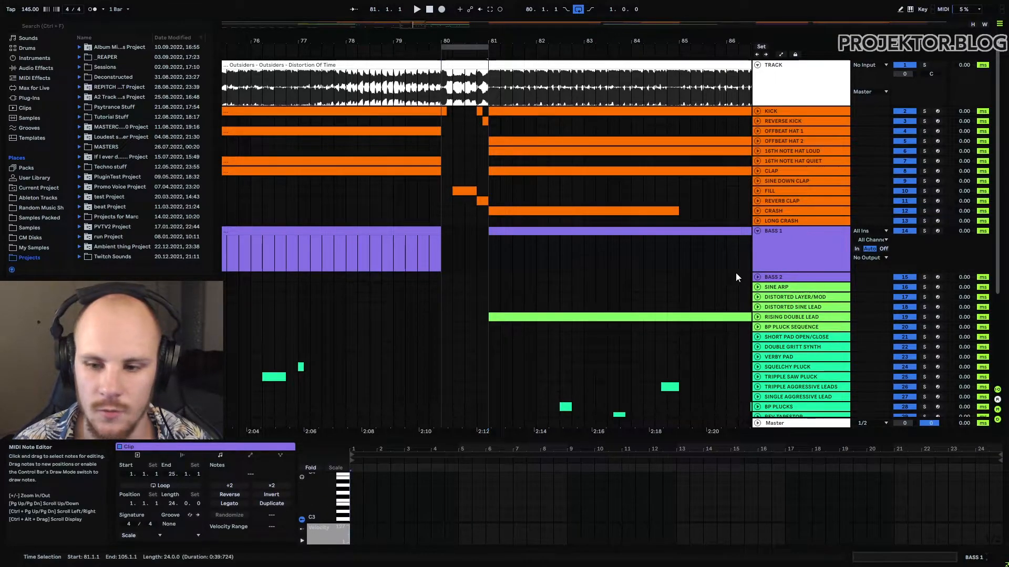
left_click(757, 231)
left_click(520, 191)
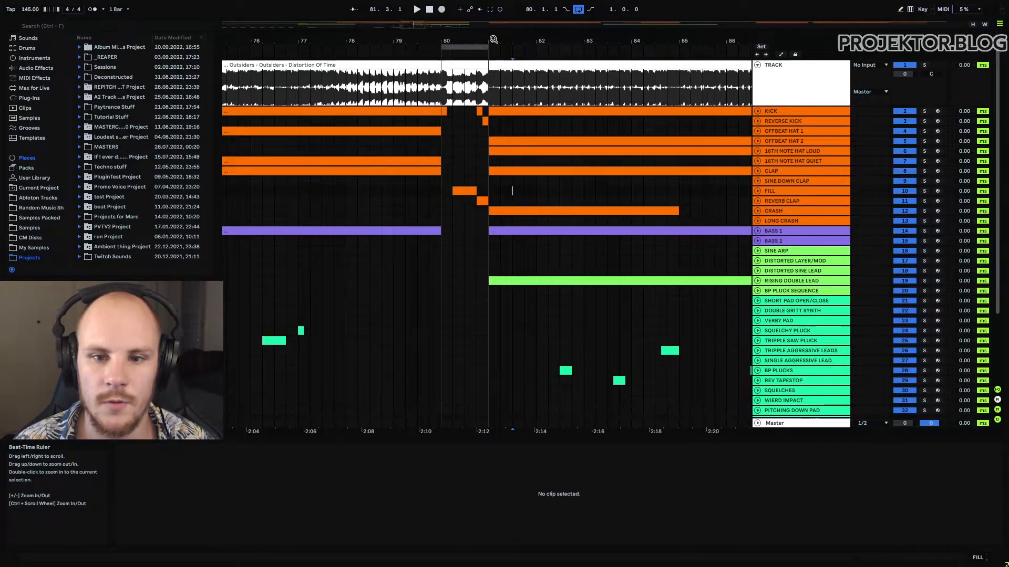
Select the drum tracks from KICK to CLAP across bars 41 to 297 in the full arrangement, and clear the selection.
left_click_drag(494, 44, 422, 39)
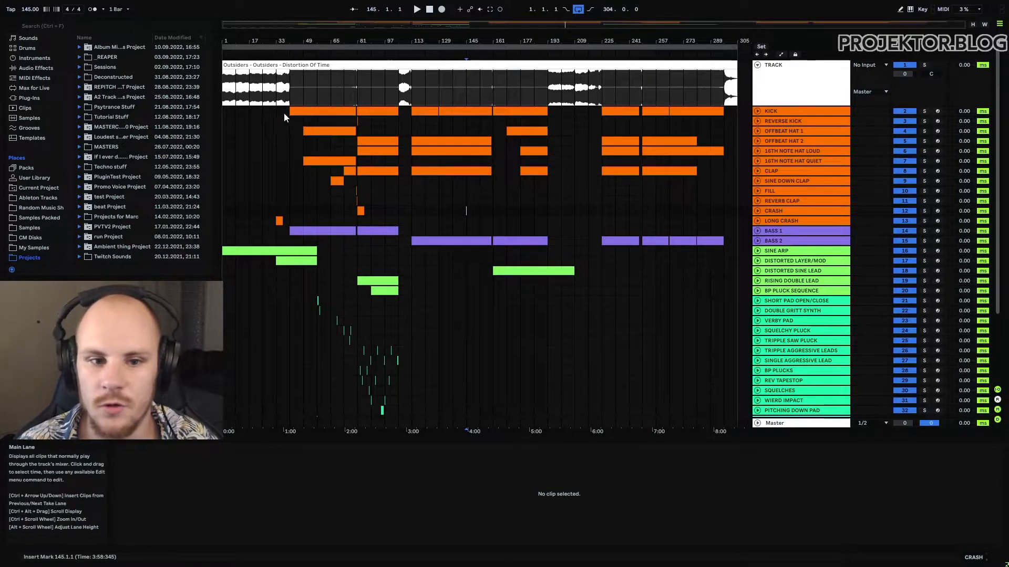
left_click_drag(290, 111, 698, 192)
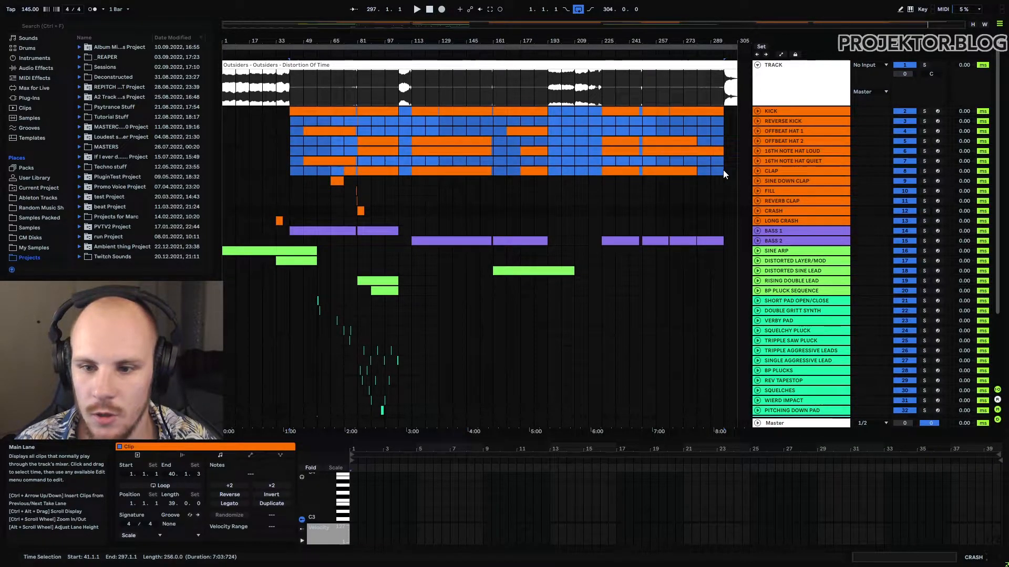
left_click(412, 269)
Inspect the intro's SINE ARP track by unfolding it, selecting its clips from bar 1 to 57, and folding it again.
left_click_drag(271, 40, 346, 84)
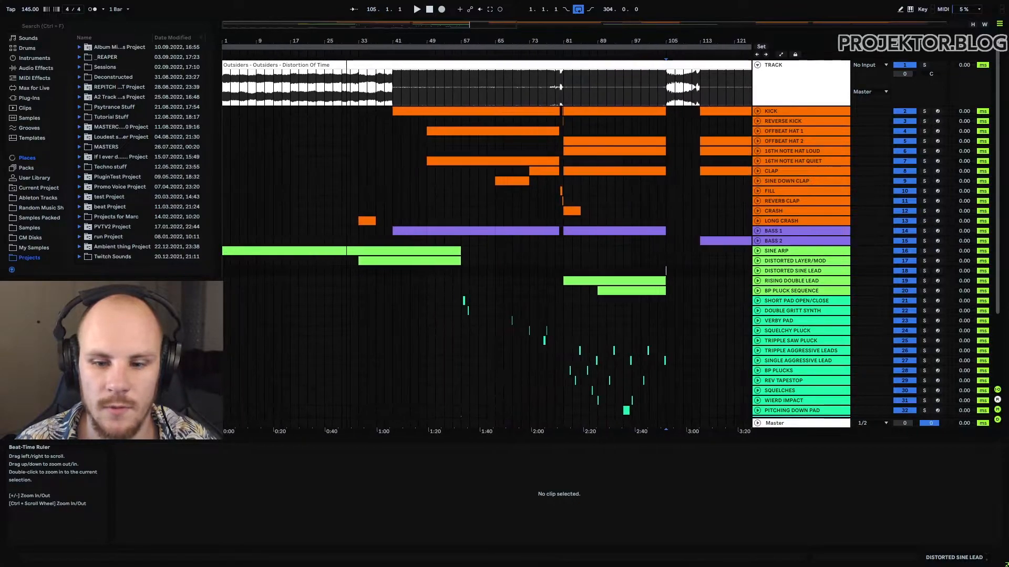
left_click(358, 240)
left_click_drag(343, 45, 344, 53)
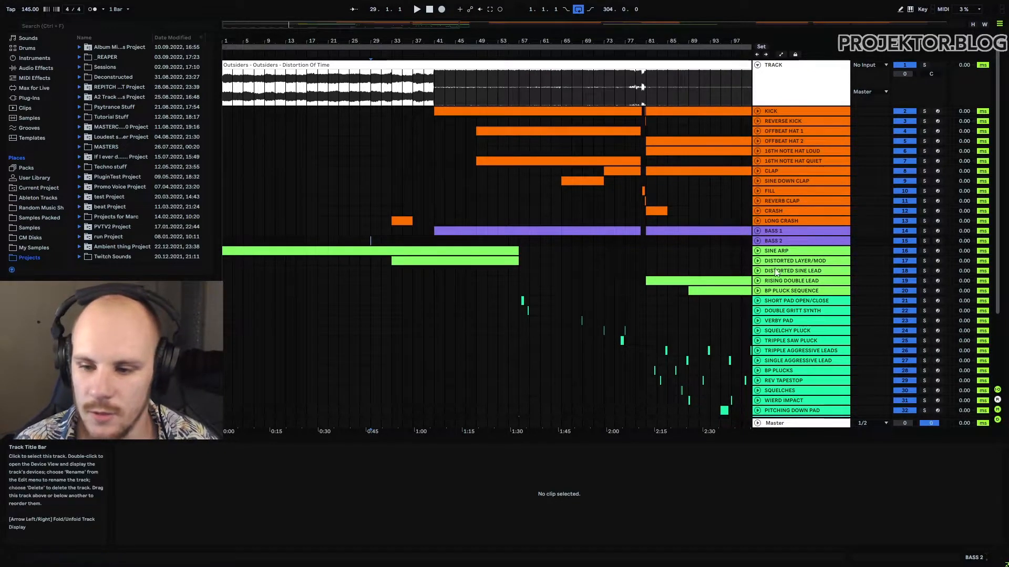
left_click(785, 252)
left_click(758, 251)
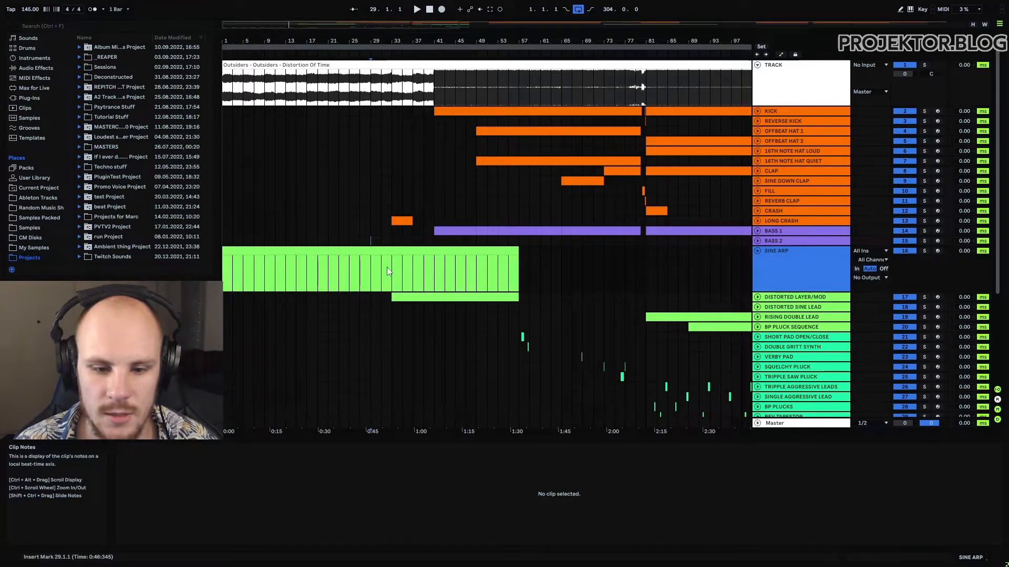
left_click_drag(388, 269, 155, 282)
left_click(521, 265)
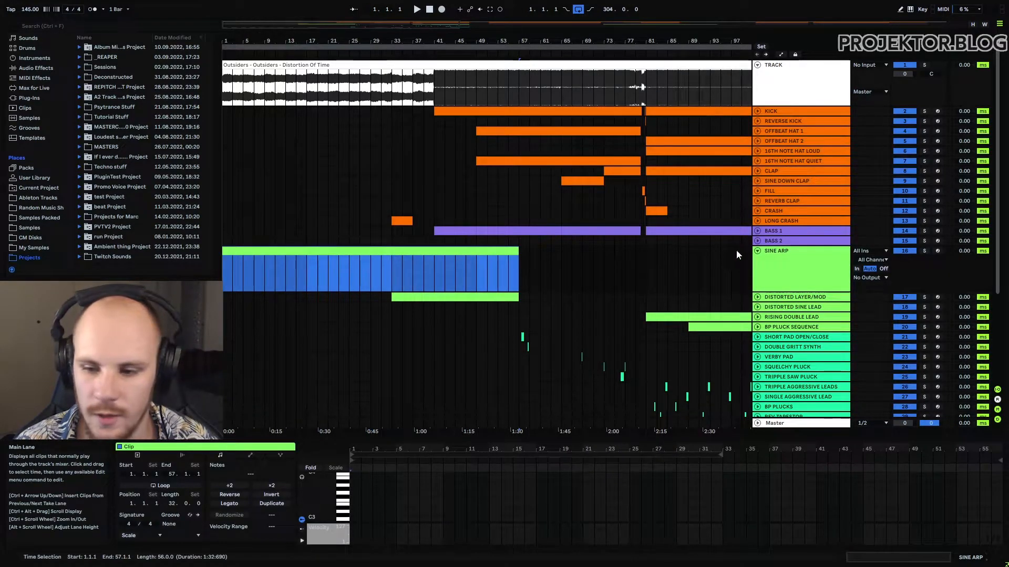
left_click(757, 251)
Unfold DISTORTED LAYER/MOD, select the reference audio from bar 33 to 59, fold the track again, and set the insert mark at bar 25.
left_click(757, 261)
left_click(796, 261)
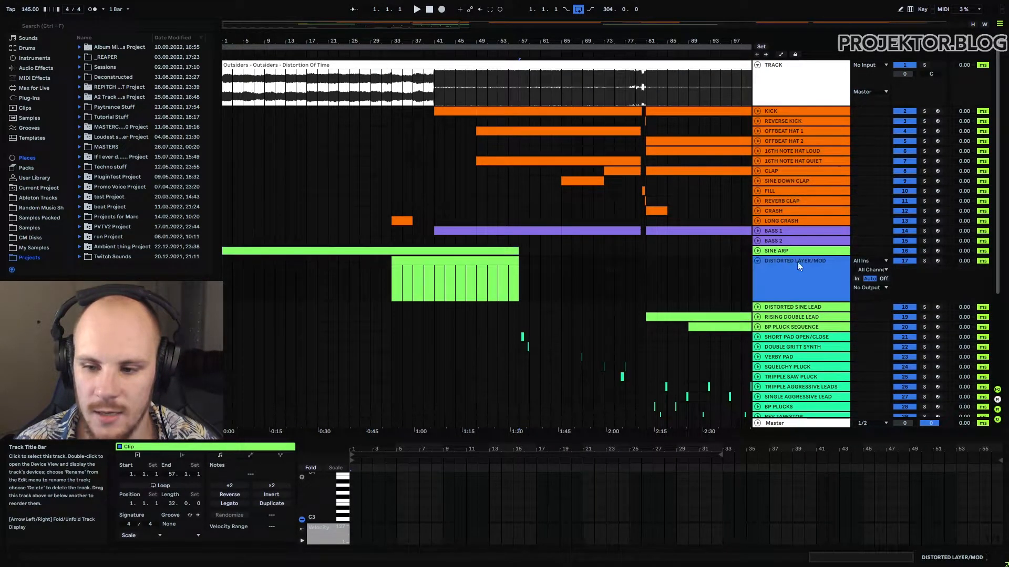
left_click(389, 87)
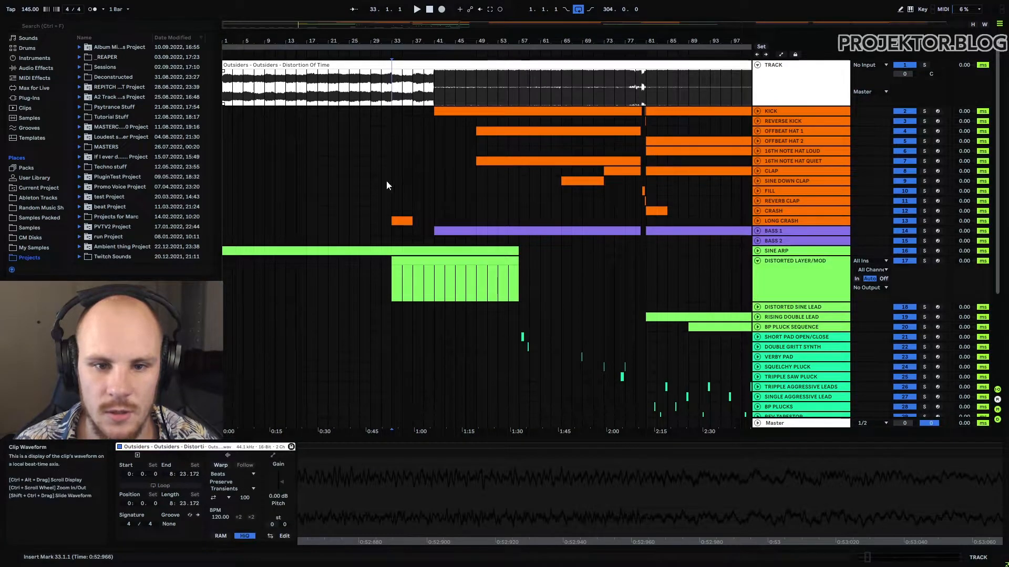
left_click(534, 92, "shift")
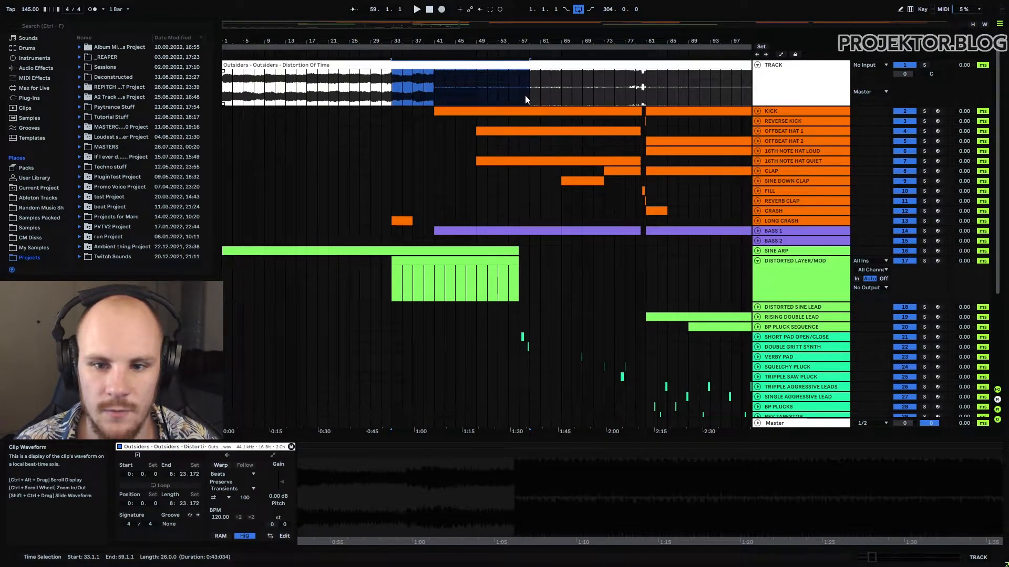
left_click(757, 261)
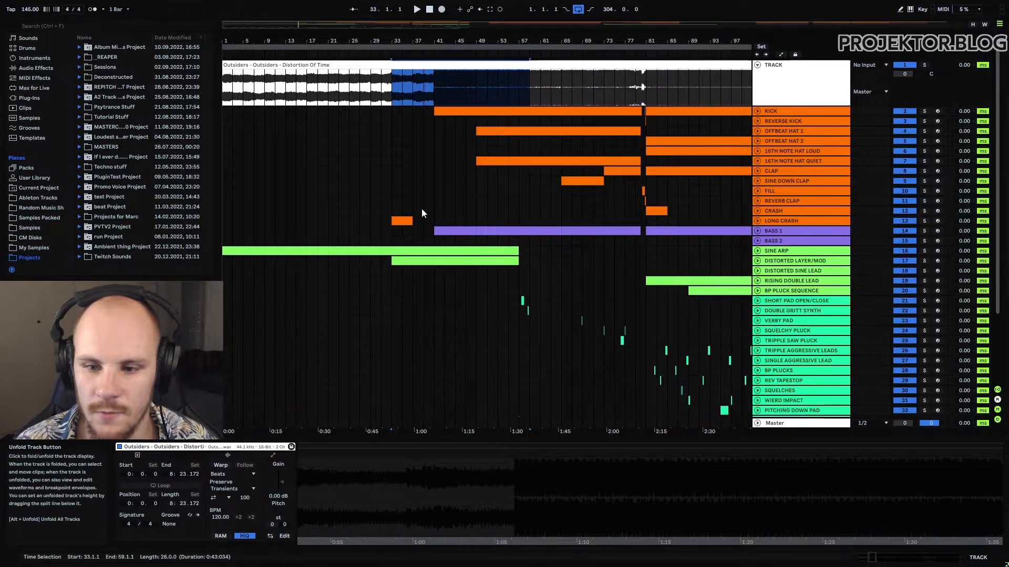
left_click(349, 86)
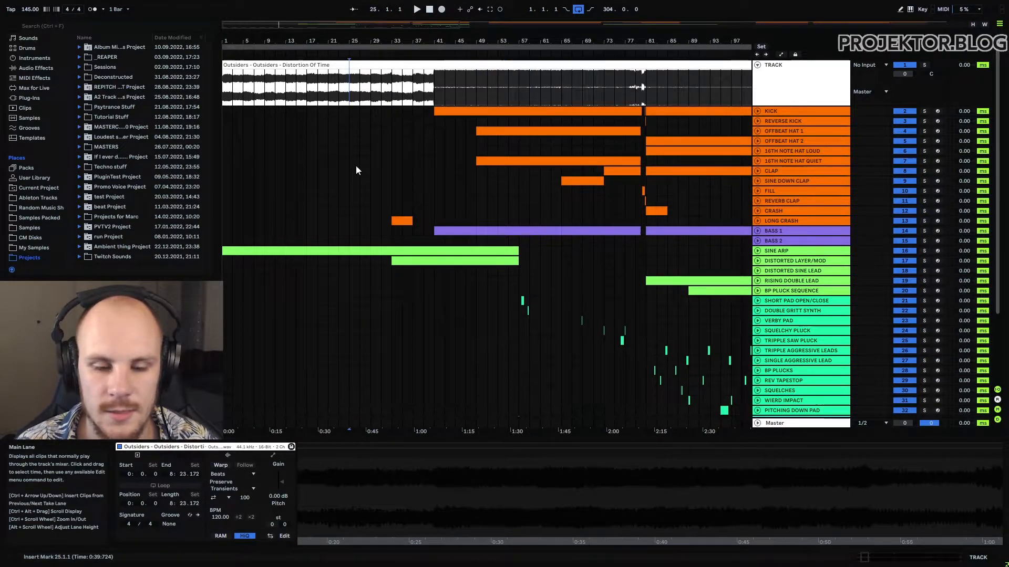
Play the reference track's intro from bar 25 towards bar 41.
key("space")
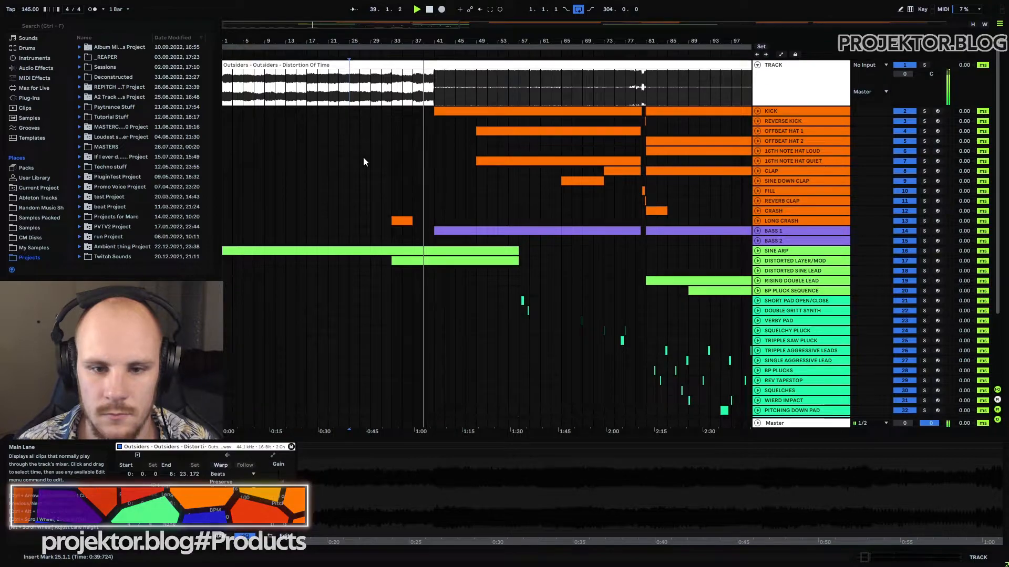
mouse_move(397, 41)
left_mouse_down()
mouse_move(395, 30)
mouse_move(393, 73)
mouse_move(398, 53)
mouse_move(440, 51)
mouse_move(393, 36)
left_mouse_up()
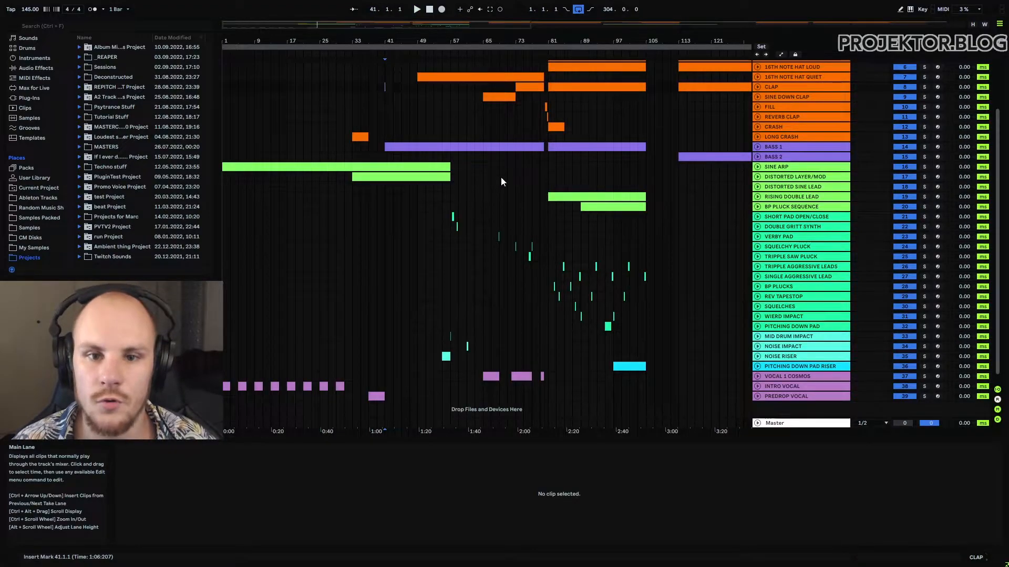
Delete the SINE ARP section from bar 33 to 57, and set the insert mark at bar 33 on the reference audio.
left_click_drag(450, 168, 351, 174)
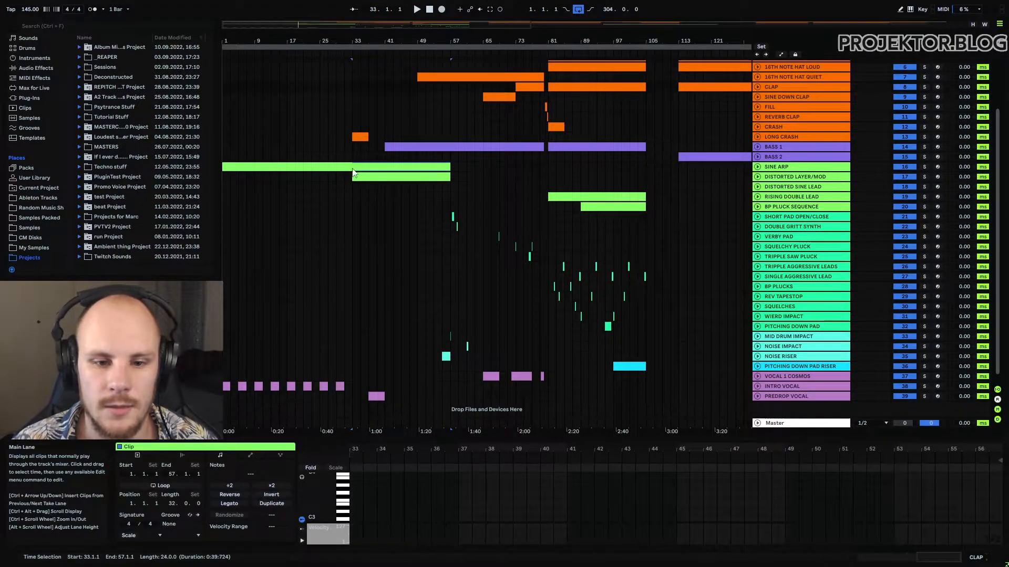
key("Delete")
left_click(345, 186)
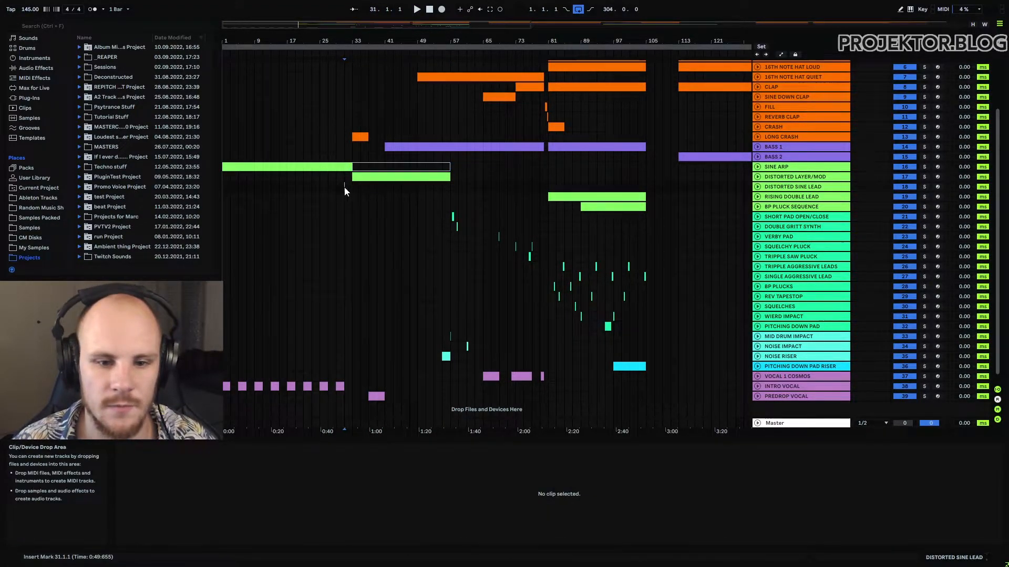
left_click_drag(352, 41, 355, 105)
scroll(358, 145, "up", 2)
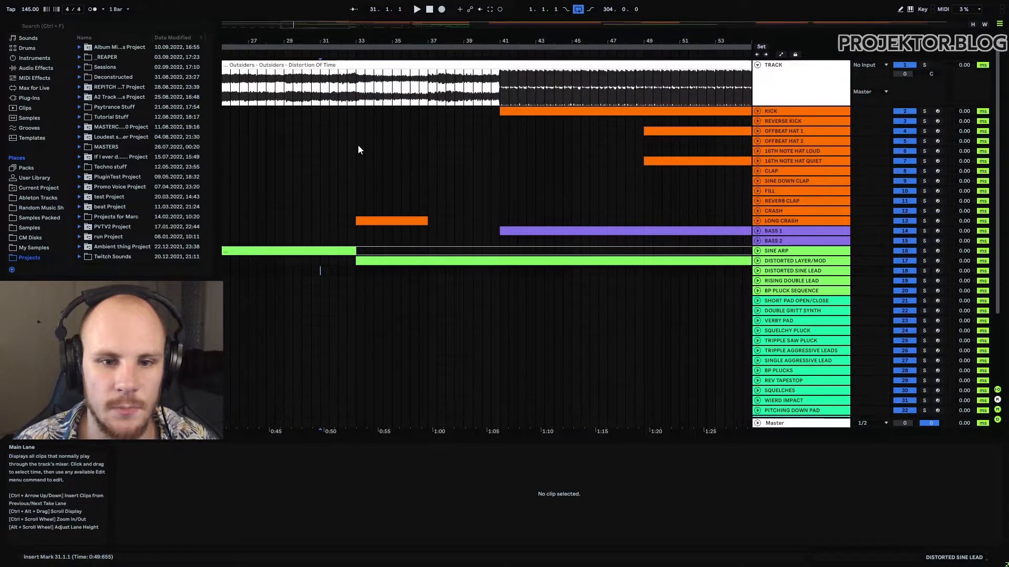
left_click(359, 88)
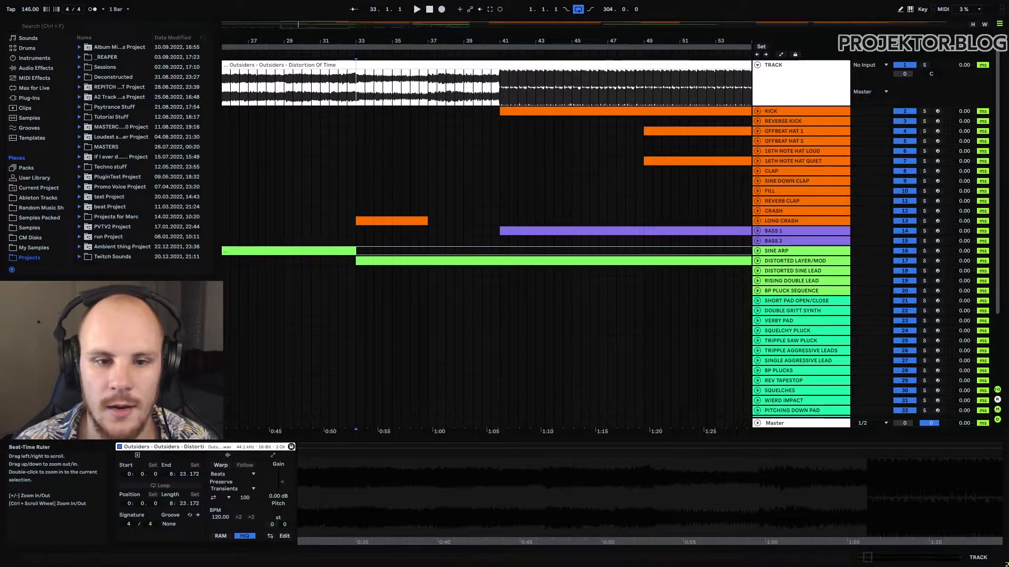
left_click_drag(368, 42, 368, 39)
Restore the SINE ARP part from bar 33 to 57, and set the insert mark at bar 33 on BASS 2.
left_click(374, 249)
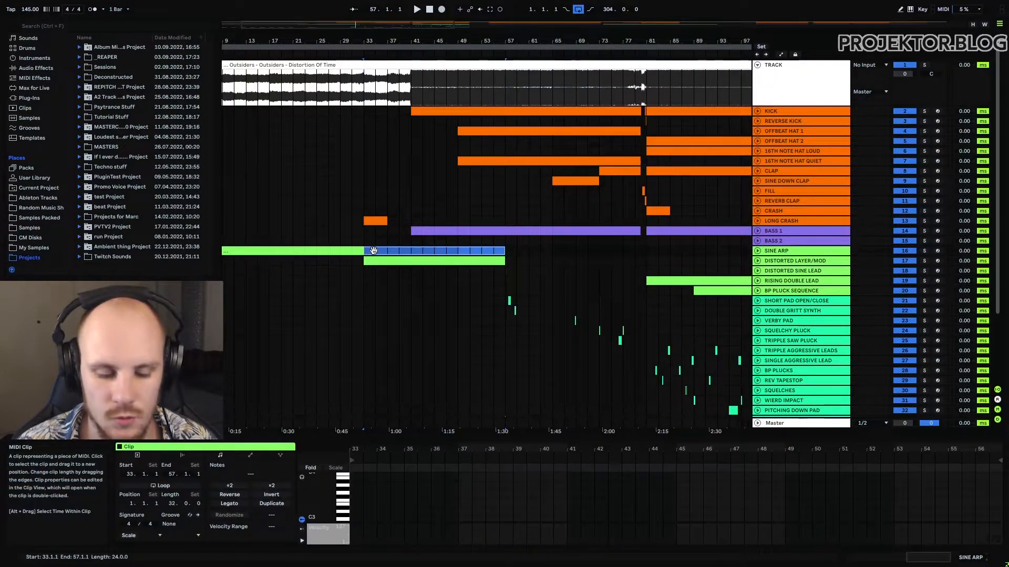
left_click(354, 293)
left_click_drag(362, 248, 503, 248)
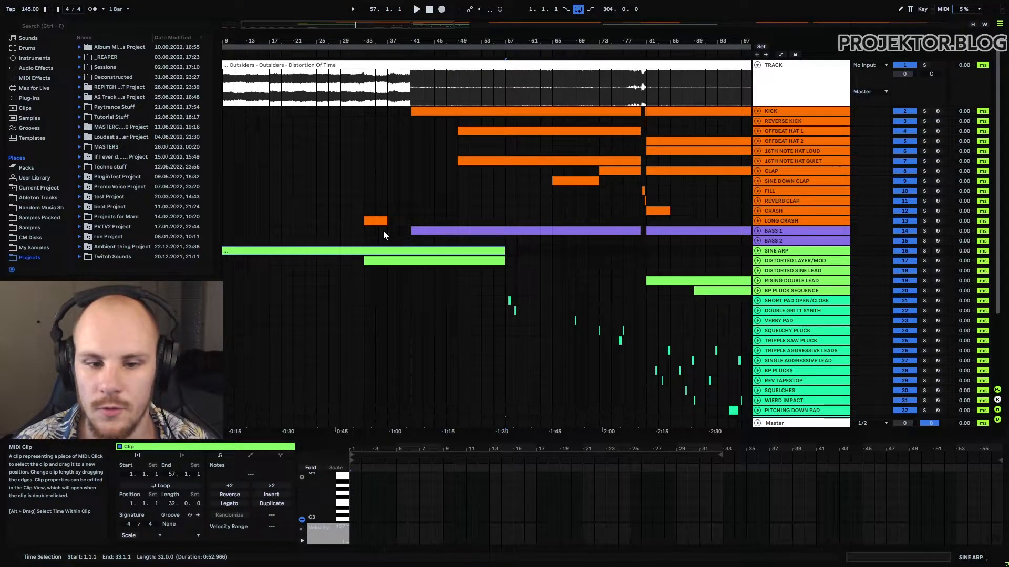
left_click(364, 244)
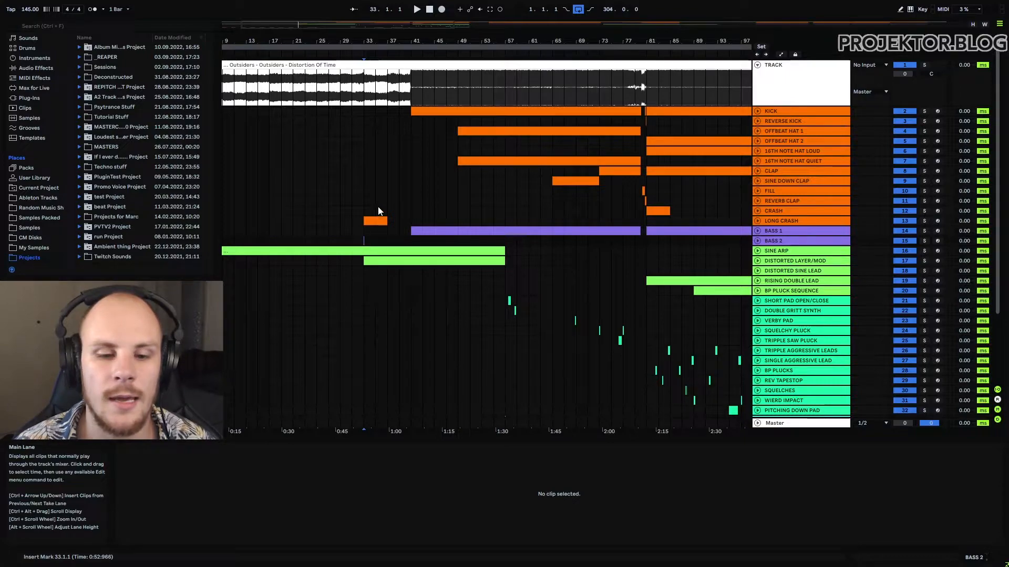
left_click(505, 250)
left_click(364, 242)
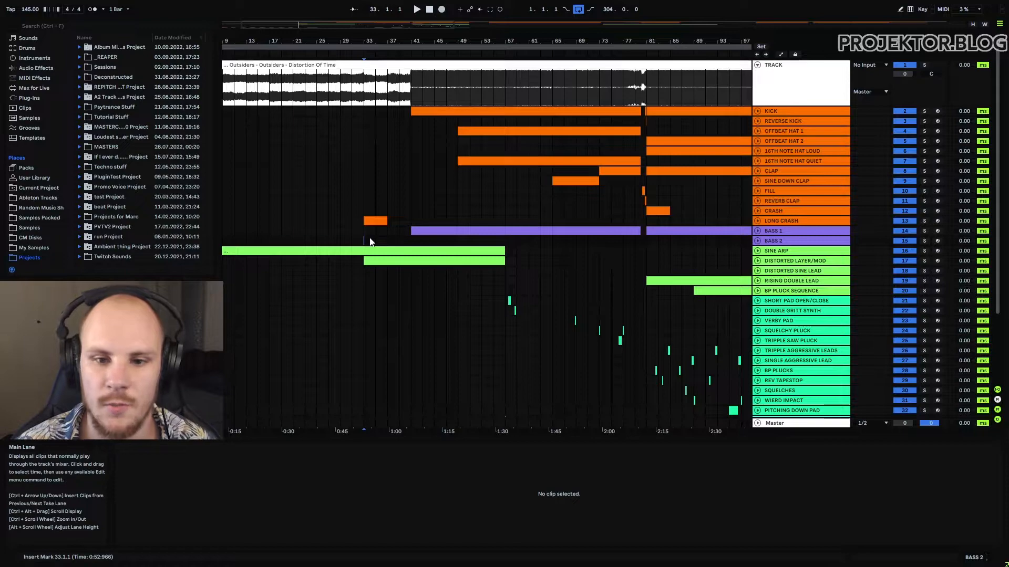
Examine the drop from bar 81 to 105 by selecting the RISING DOUBLE LEAD clip, the lanes beneath it and the BP PLUCK SEQUENCE clip.
left_click_drag(655, 42, 374, 121)
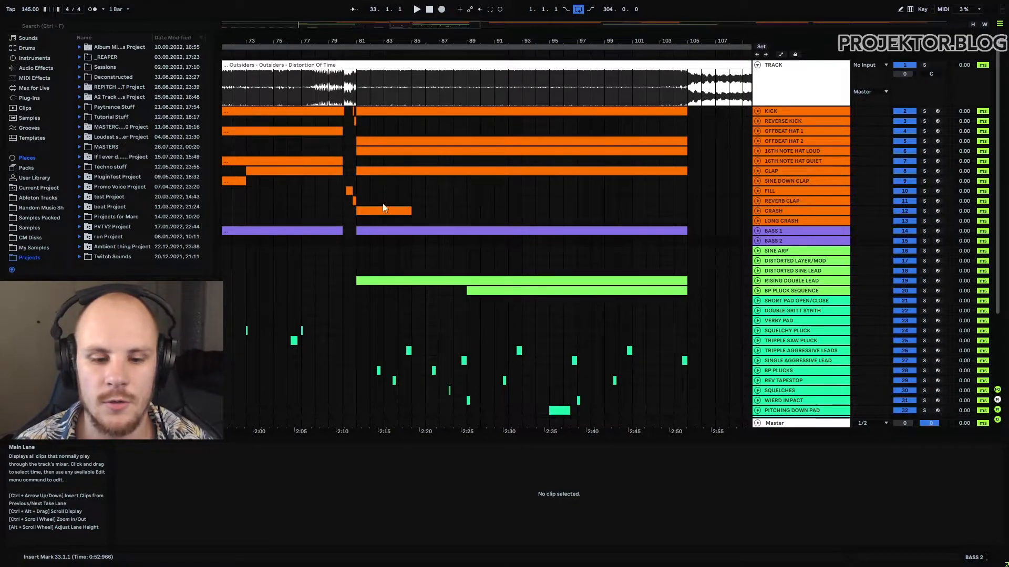
left_click(361, 284)
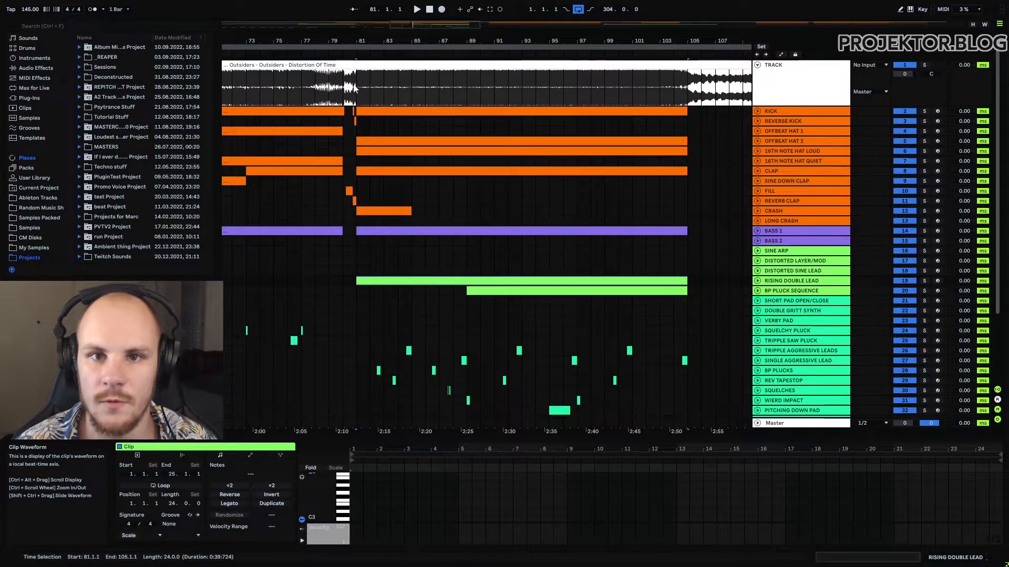
scroll(351, 286, "down", 1)
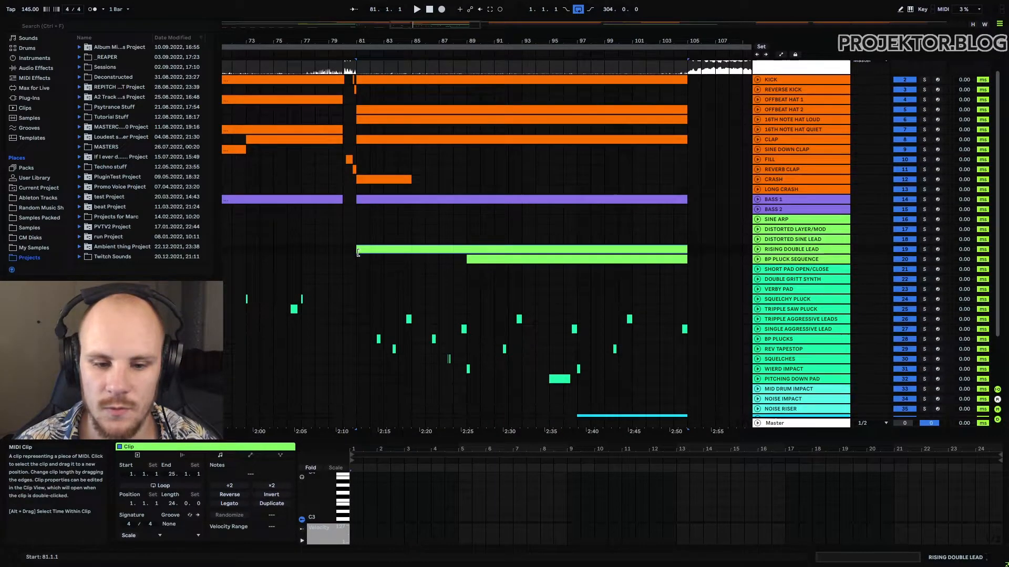
left_click_drag(358, 259, 688, 392)
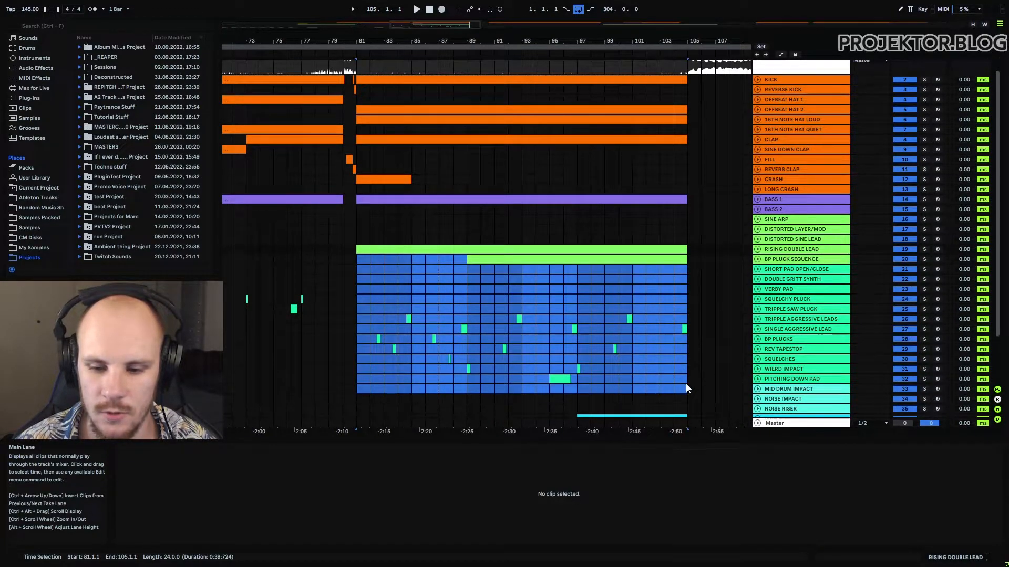
left_click(525, 259)
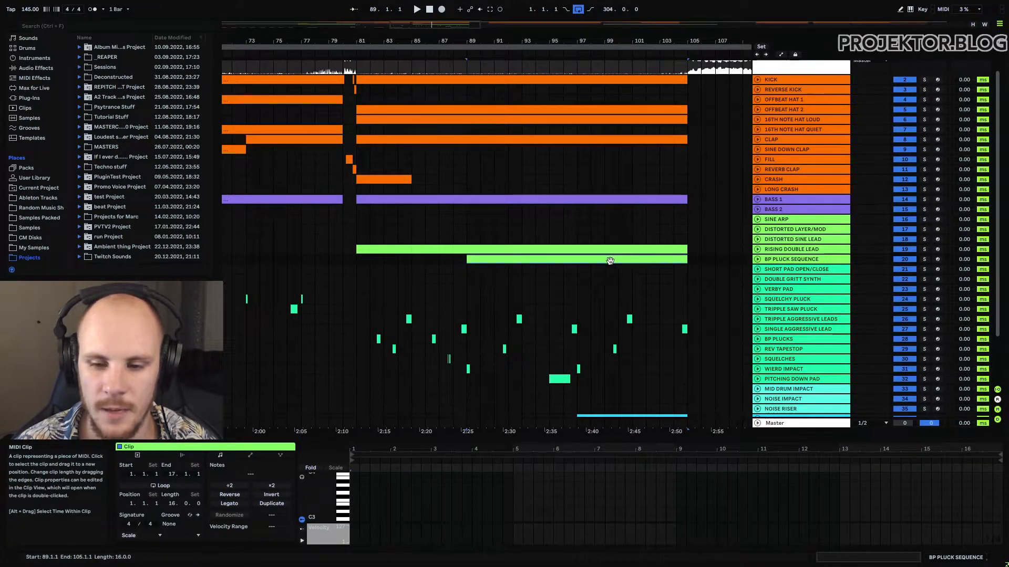
Select the drop's short effect clips across bars 81 to 105, followed by the PITCHING DOWN PAD RISER clip starting at bar 97.
left_click_drag(357, 314, 685, 374)
scroll(667, 373, "down", 2)
left_click(594, 387)
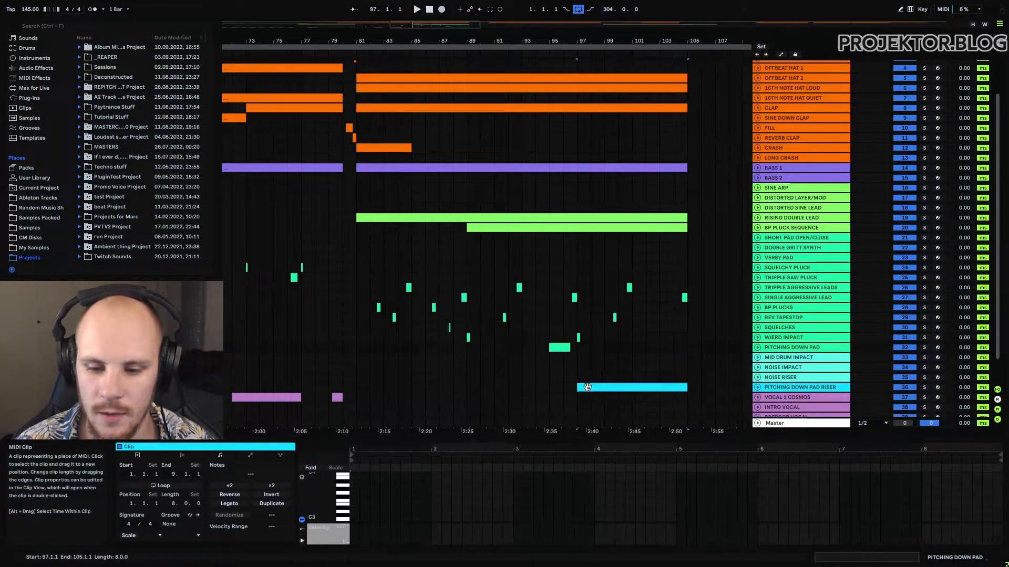
scroll(428, 257, "up", 3)
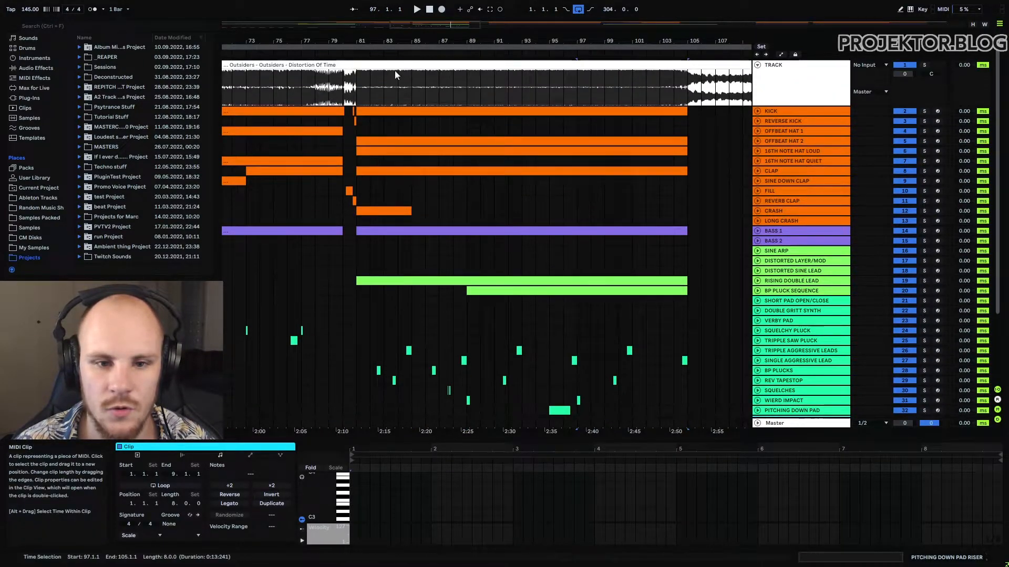
Play the arrangement from bar 81 and follow the lead, effect and riser clips up to bar 105.
left_click_drag(388, 40, 362, 40)
left_click(335, 271)
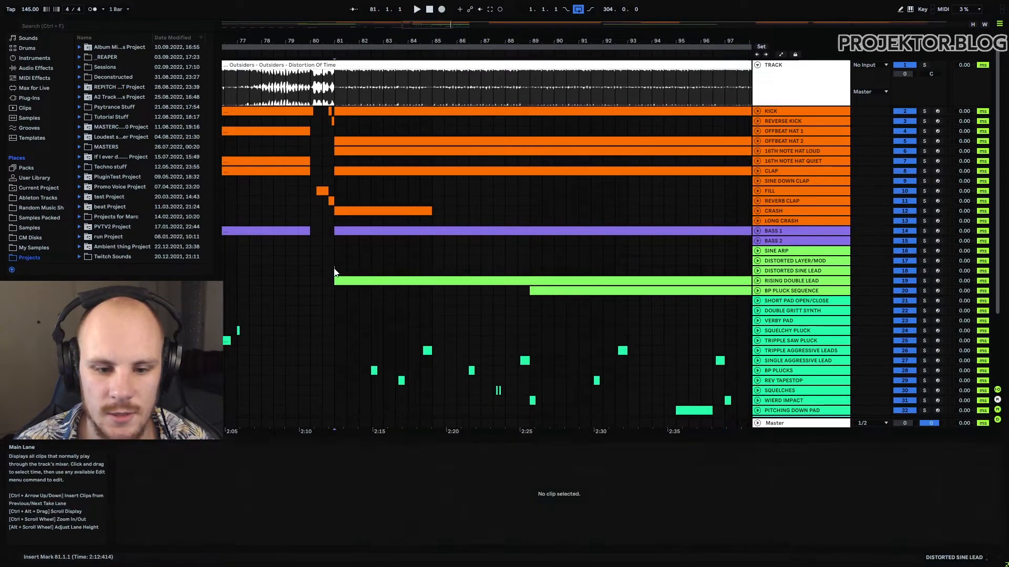
key("space")
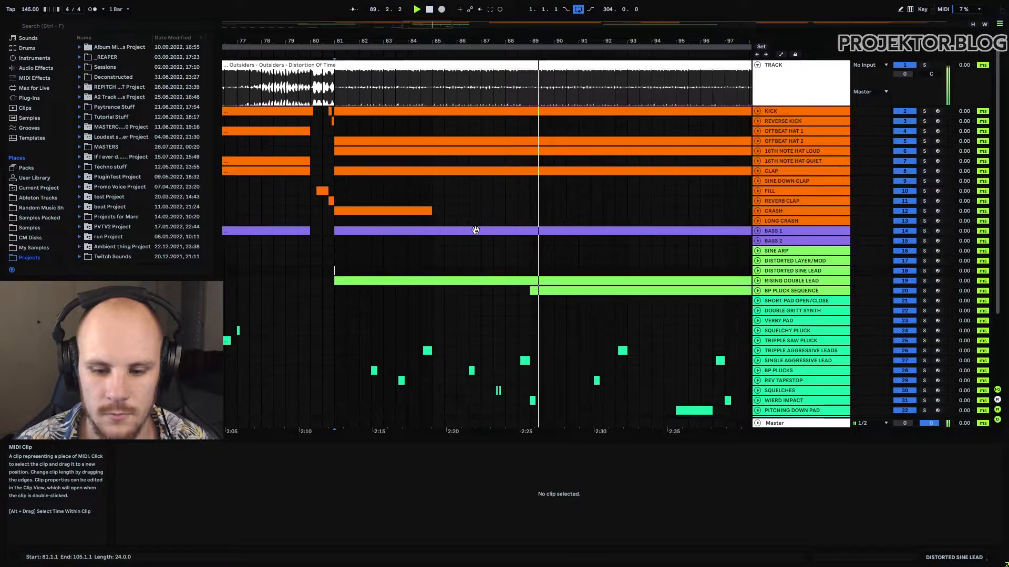
left_click_drag(600, 41, 554, 40)
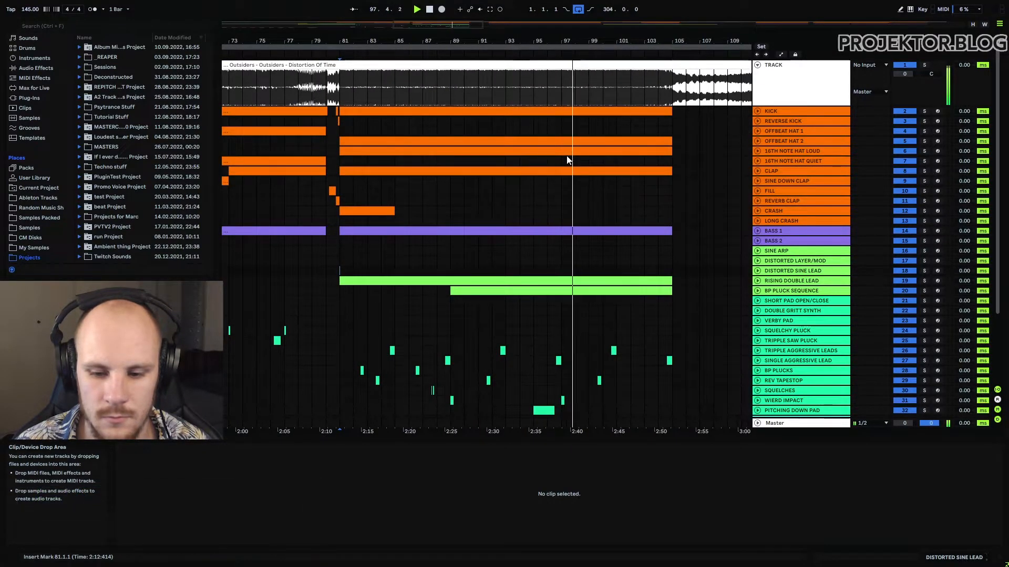
left_click_drag(584, 44, 582, 41)
scroll(563, 168, "down", 3)
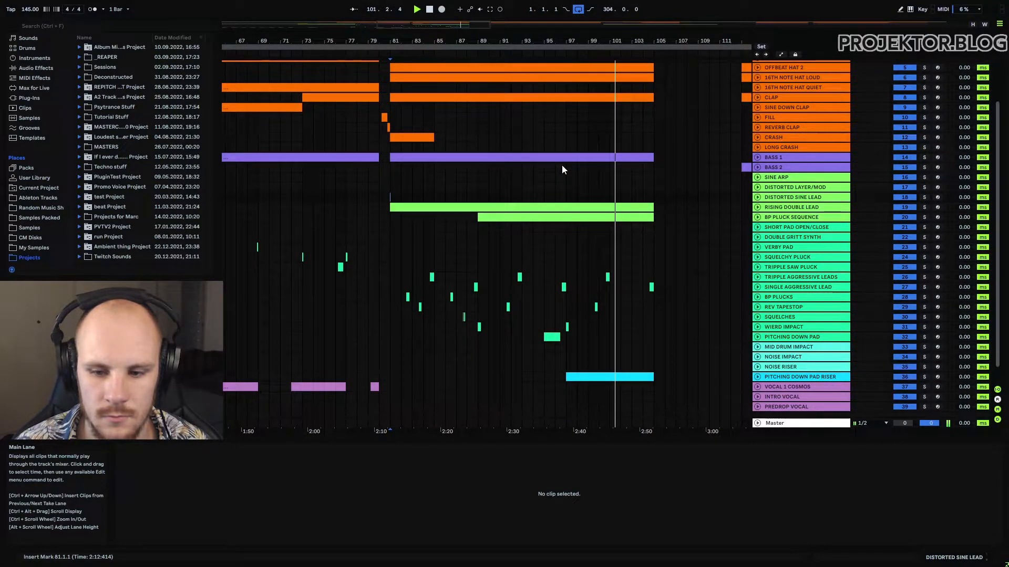
left_click_drag(656, 48, 637, 198)
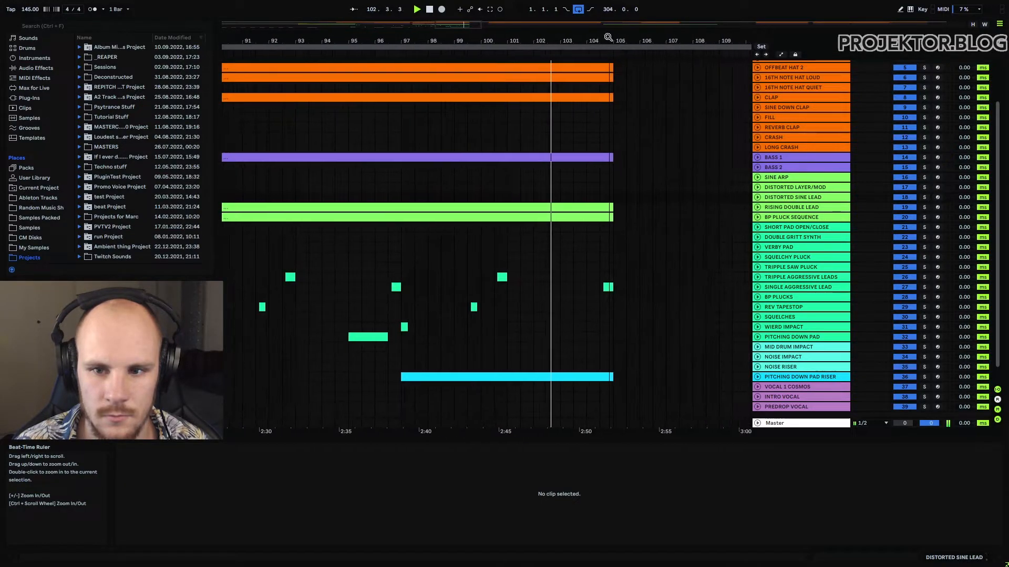
scroll(636, 201, "up", 2)
scroll(635, 196, "up", 1)
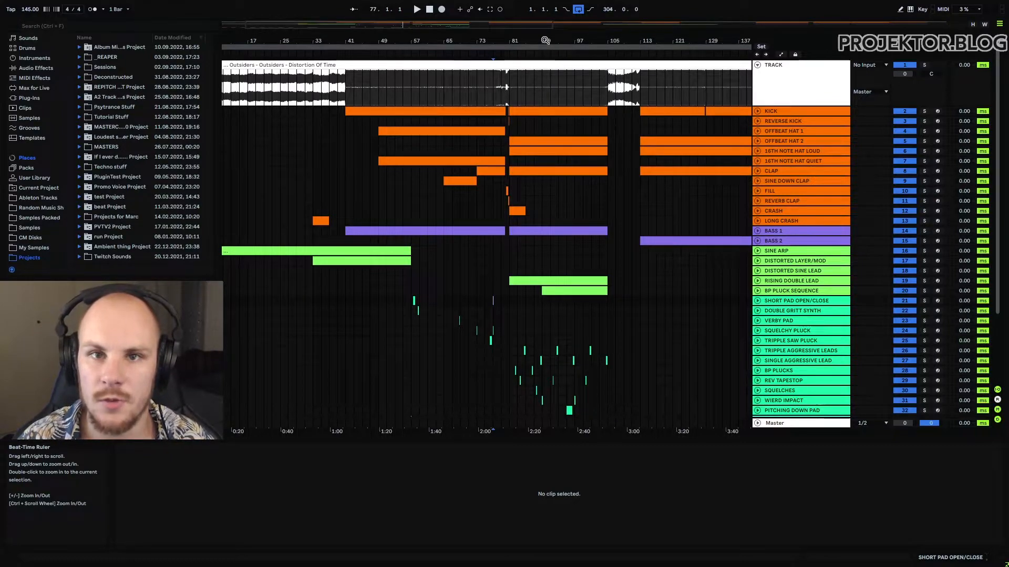
Select the BP PLUCK SEQUENCE clip, then the effect lanes from bar 81 to 89, and set the insert mark at bar 81 on BP PLUCKS.
left_click_drag(513, 35, 451, 204)
left_click(536, 291)
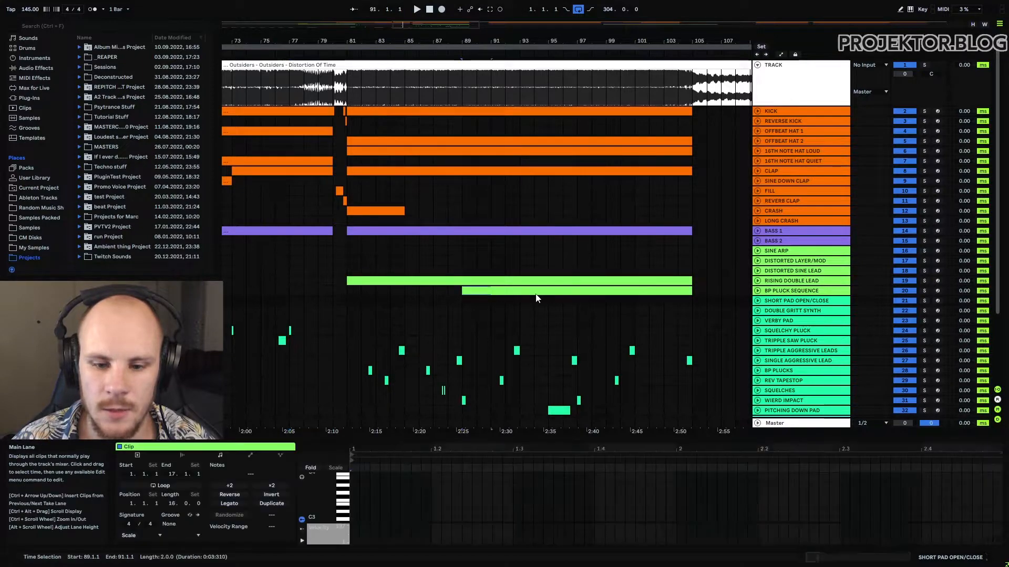
scroll(630, 314, "down", 1)
scroll(630, 315, "down", 3)
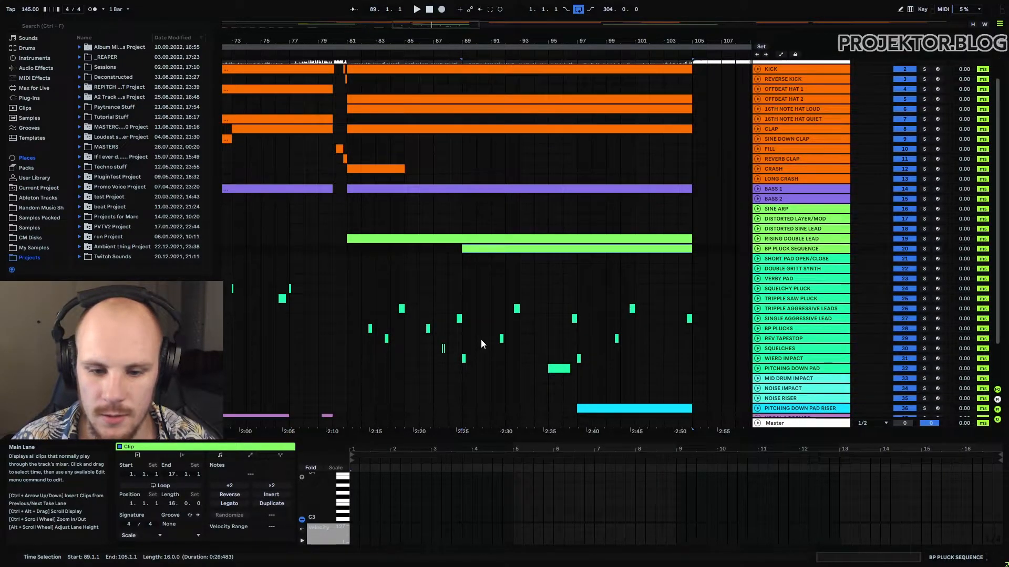
left_click_drag(461, 310, 345, 359)
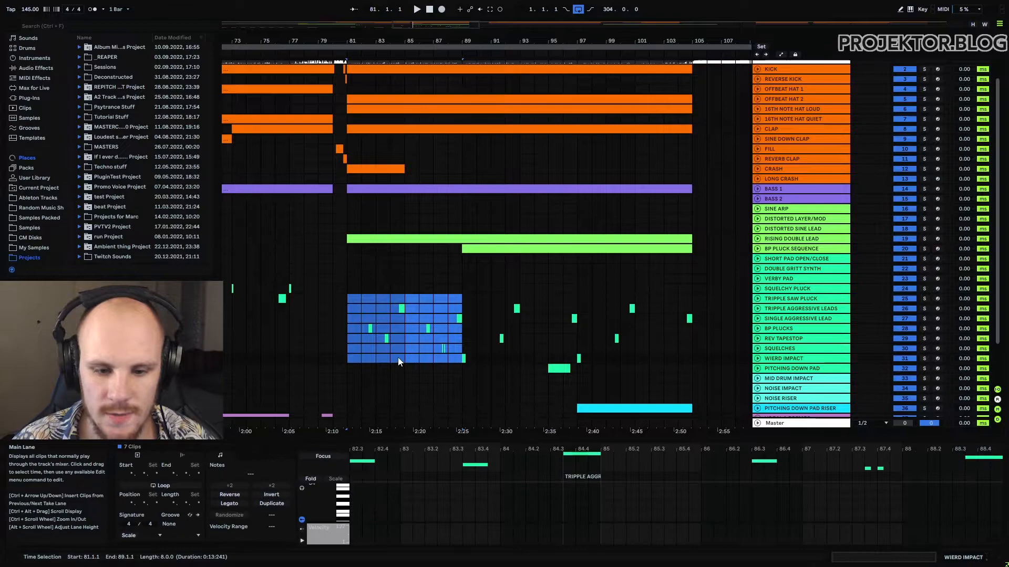
left_click(346, 330)
Inspect the BP PLUCKS, TRIPPLE AGGRESSIVE LEADS, SQUELCHES and SINGLE AGGRESSIVE LEAD clips individually between bars 81 and 89.
left_click_drag(380, 40, 398, 127)
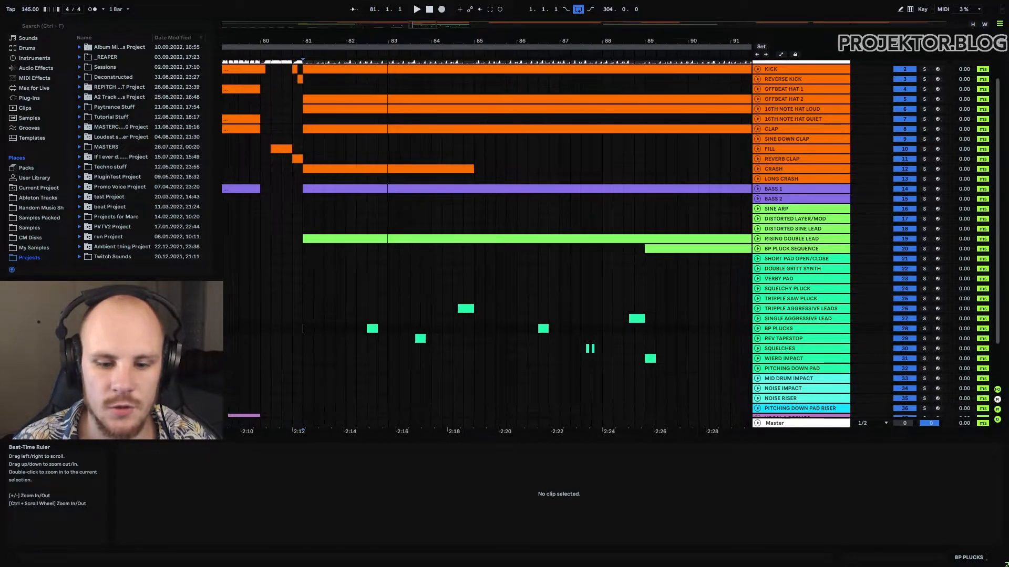
left_click(377, 331)
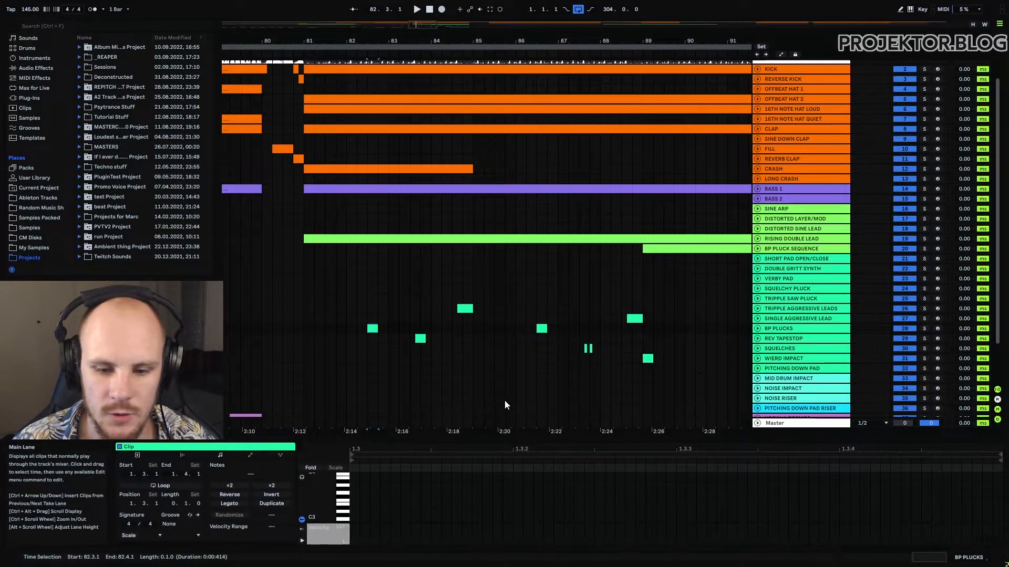
left_click(468, 310)
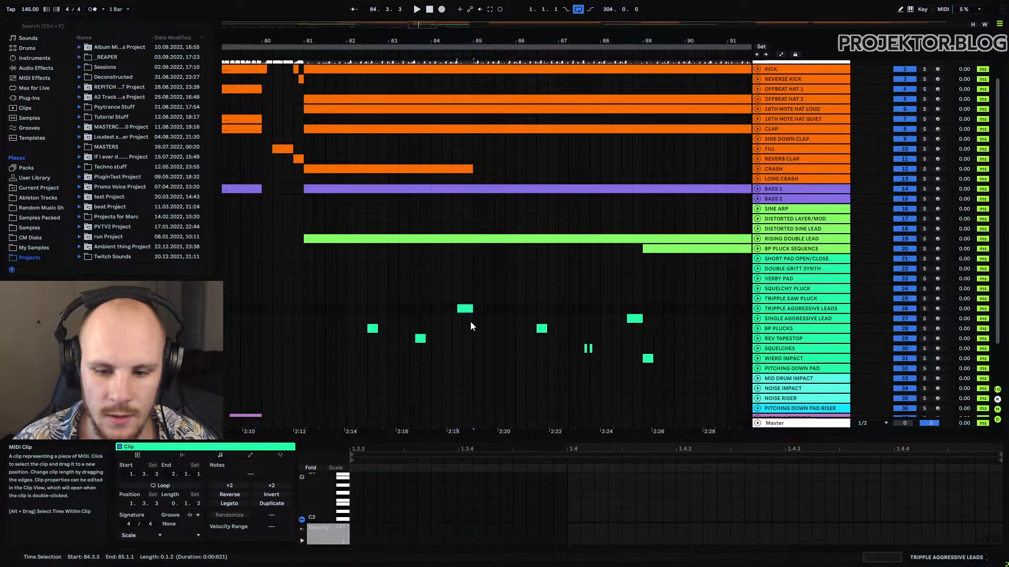
left_click_drag(475, 310, 357, 340)
left_click(587, 348)
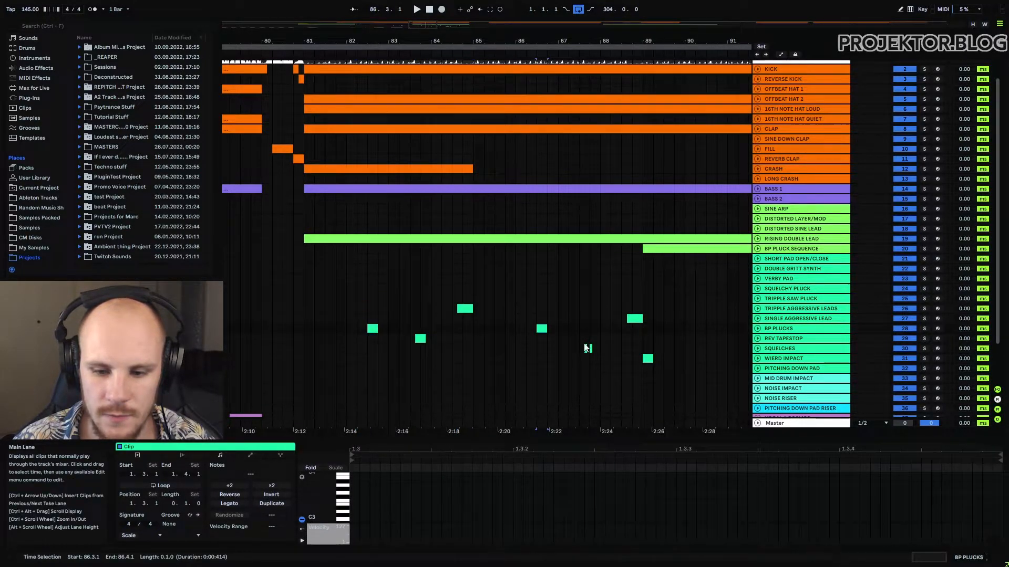
left_click_drag(579, 348, 599, 351)
left_click(633, 319)
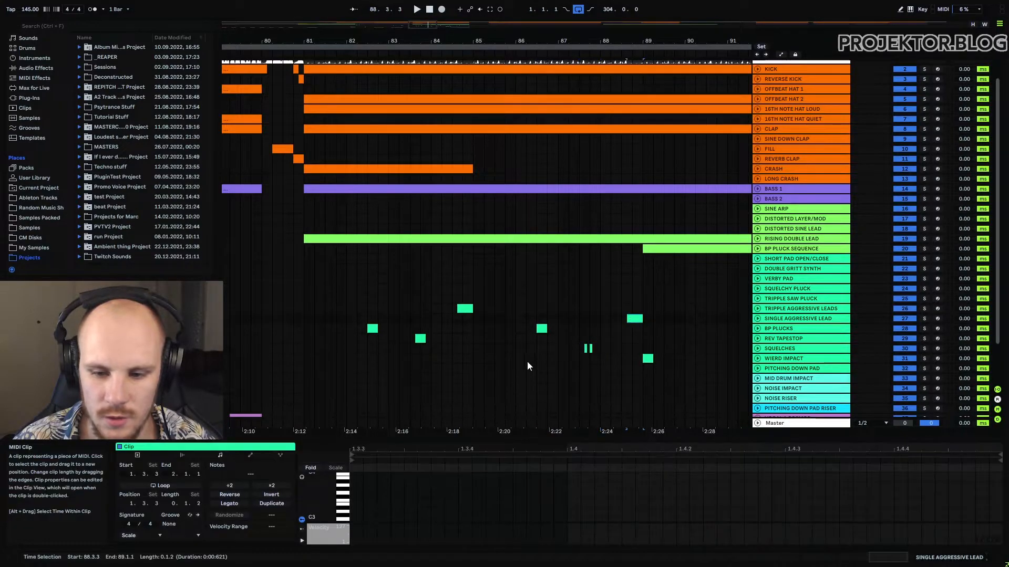
left_click(588, 349)
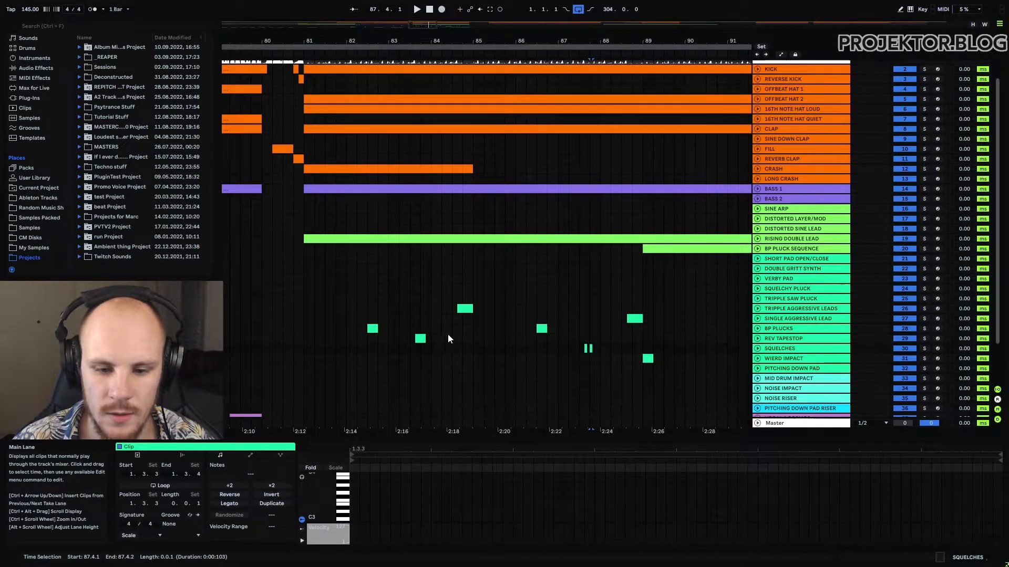
Duplicate the four-bar REV TAPESTOP section from bar 81 to 85 into bars 85 to 89, and clear the selection.
left_click(421, 340)
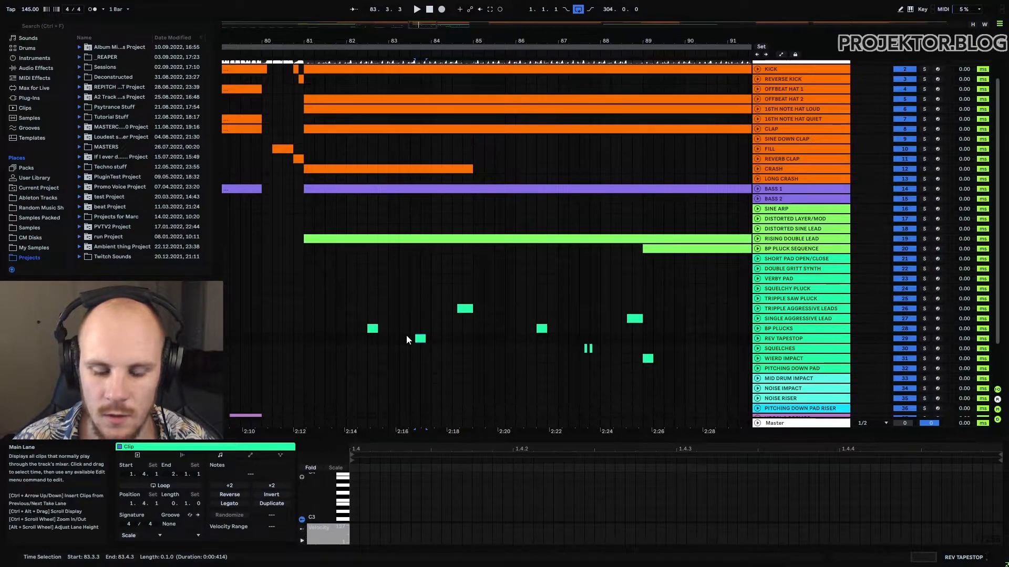
left_click_drag(474, 340, 353, 343)
key("ctrl+d")
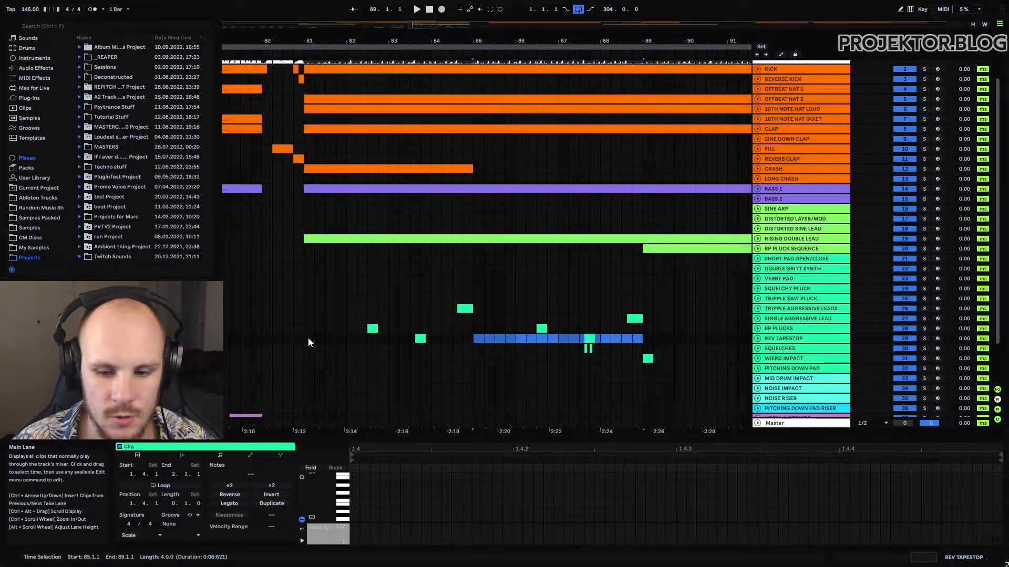
left_click(593, 352)
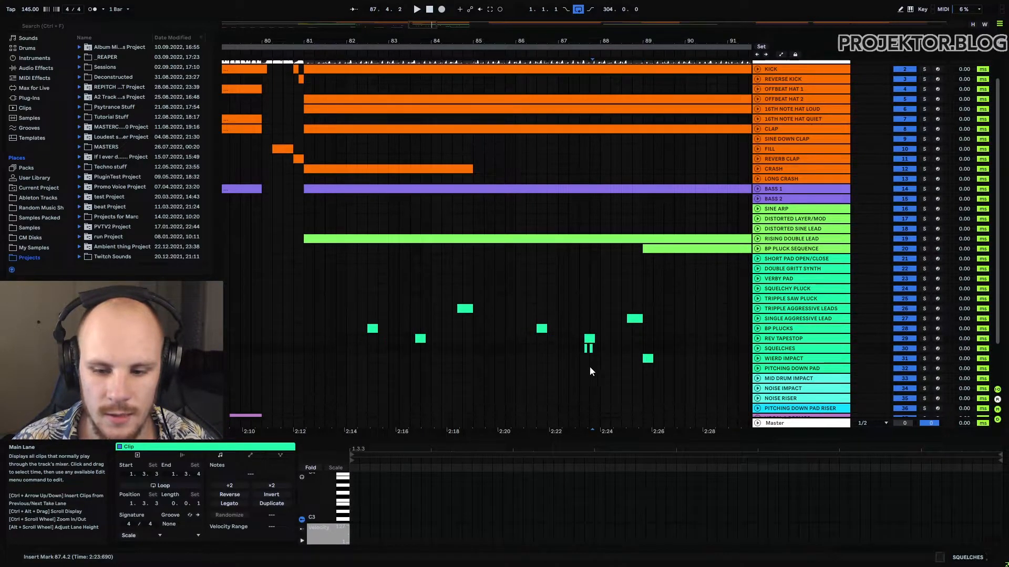
Delete the REV TAPESTOP clip just past bar 87, and audition the TRIPPLE AGGRESSIVE LEADS and SINGLE AGGRESSIVE LEAD clips up to bar 89.
left_click(589, 339)
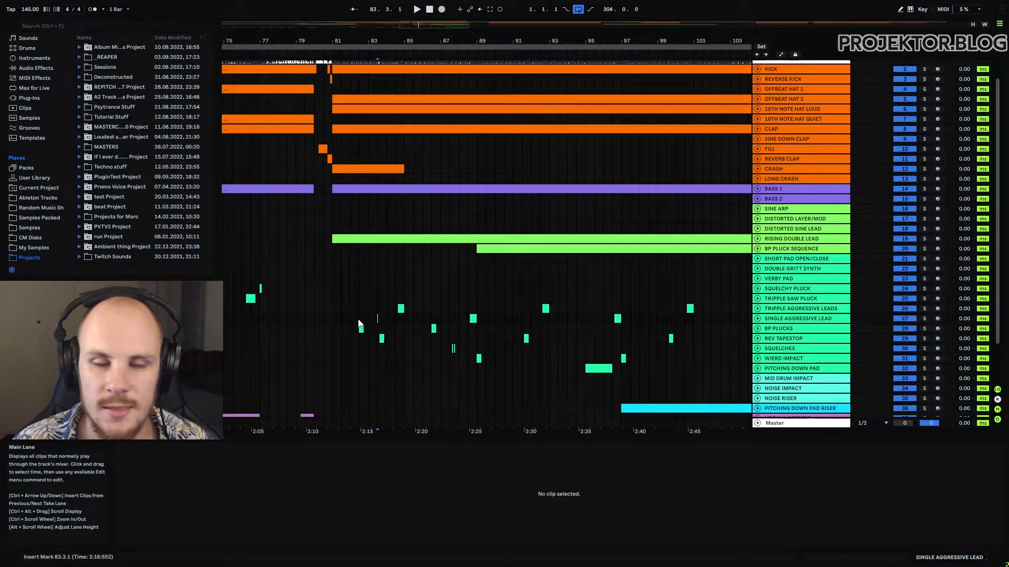
left_click_drag(336, 308, 405, 311)
left_click(403, 308)
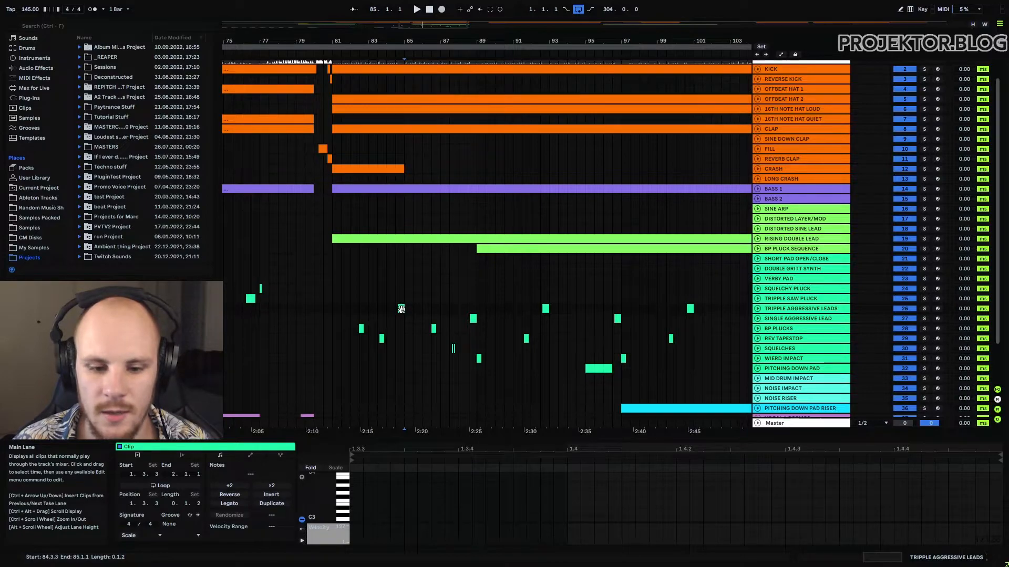
left_click(397, 317)
key("space")
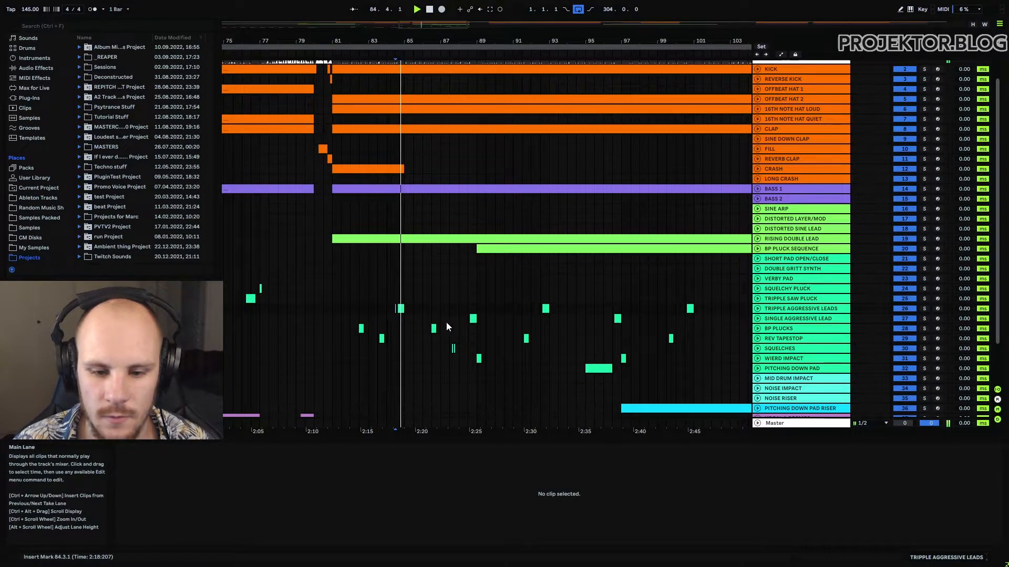
left_click(468, 320)
key("space")
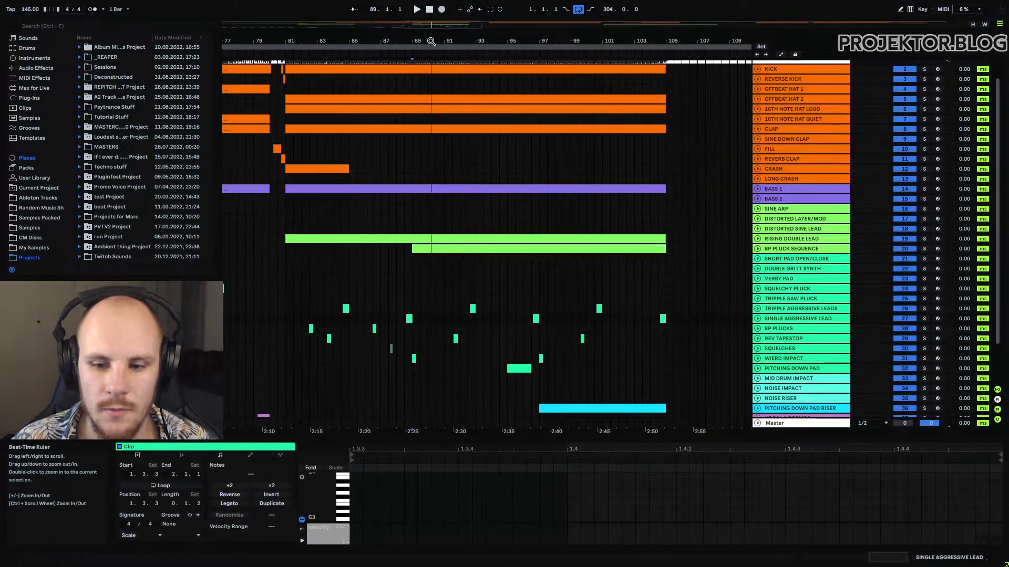
Inspect the BP PLUCK SEQUENCE, REV TAPESTOP, BP PLUCKS, SQUELCHES and PITCHING DOWN PAD clips between bars 81 and 97.
left_click(451, 248)
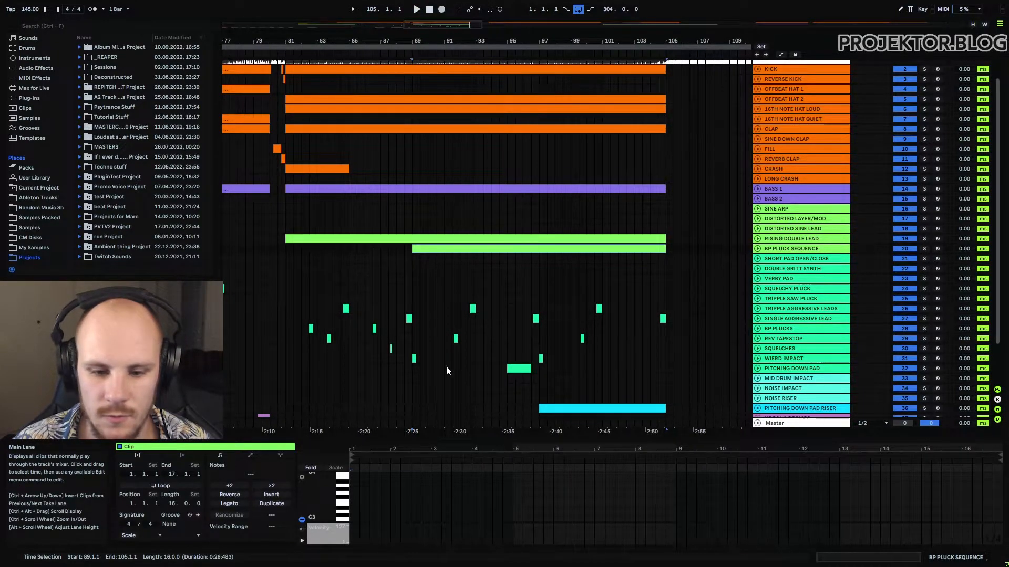
left_click(329, 337)
left_click(371, 329)
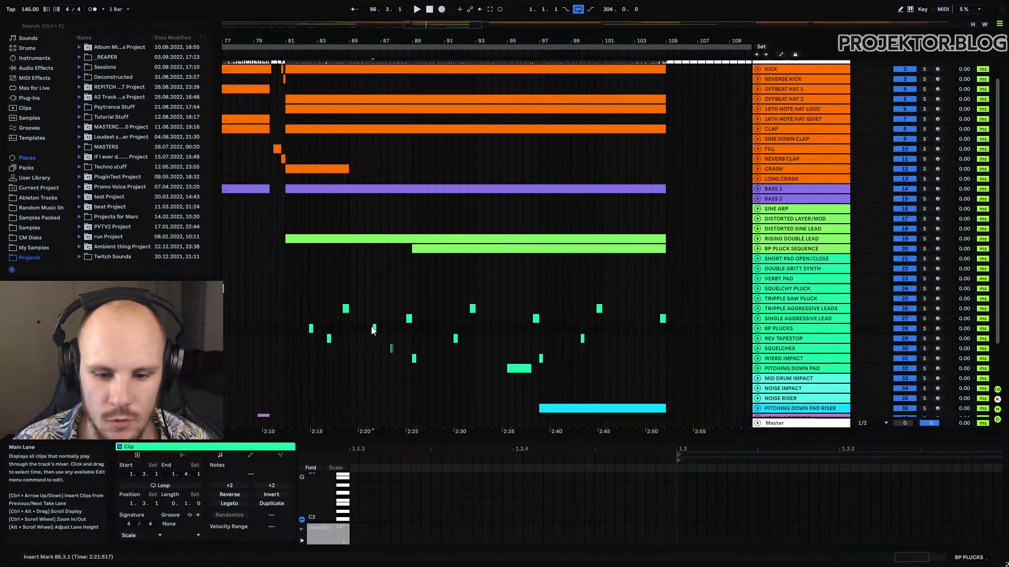
left_click_drag(412, 326, 510, 330)
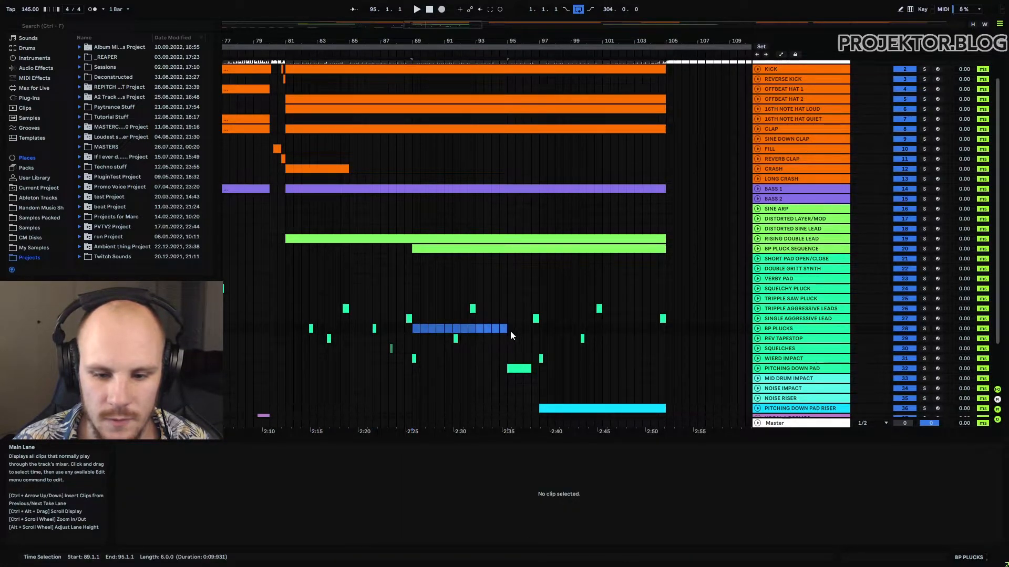
left_click(391, 348)
left_click(414, 349)
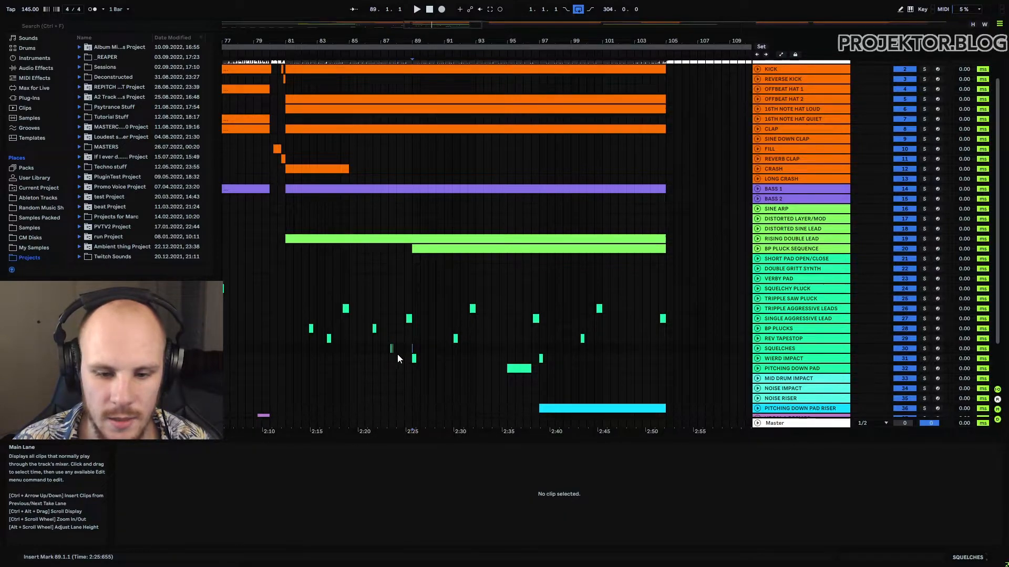
left_click(519, 368)
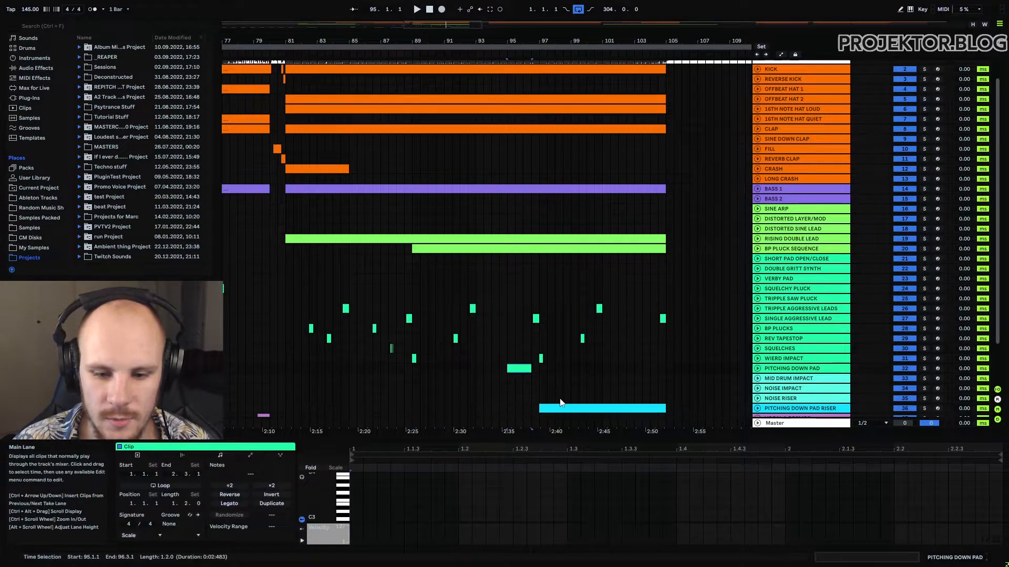
Compare both aggressive lead lanes before and after bar 89 up to bar 105, and check the REV TAPESTOP and PITCHING DOWN PAD clips.
left_click_drag(413, 319, 288, 308)
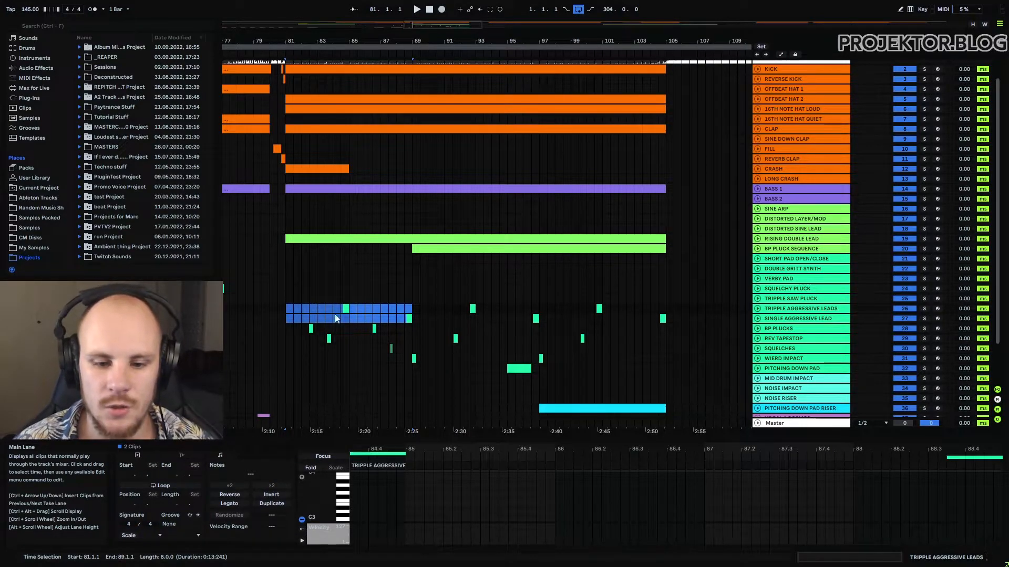
left_click_drag(418, 308, 669, 320)
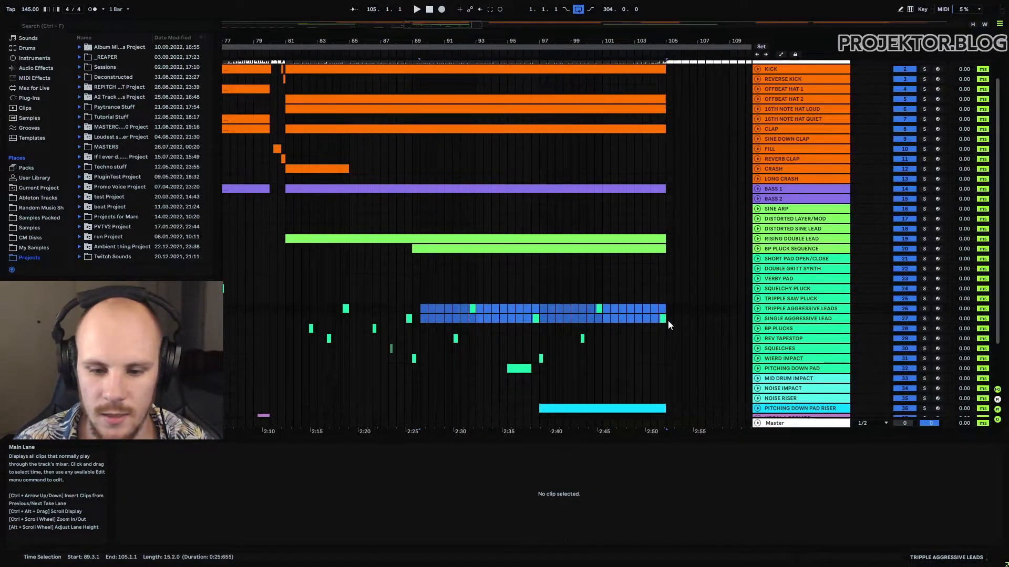
left_click(499, 341)
left_click(455, 339)
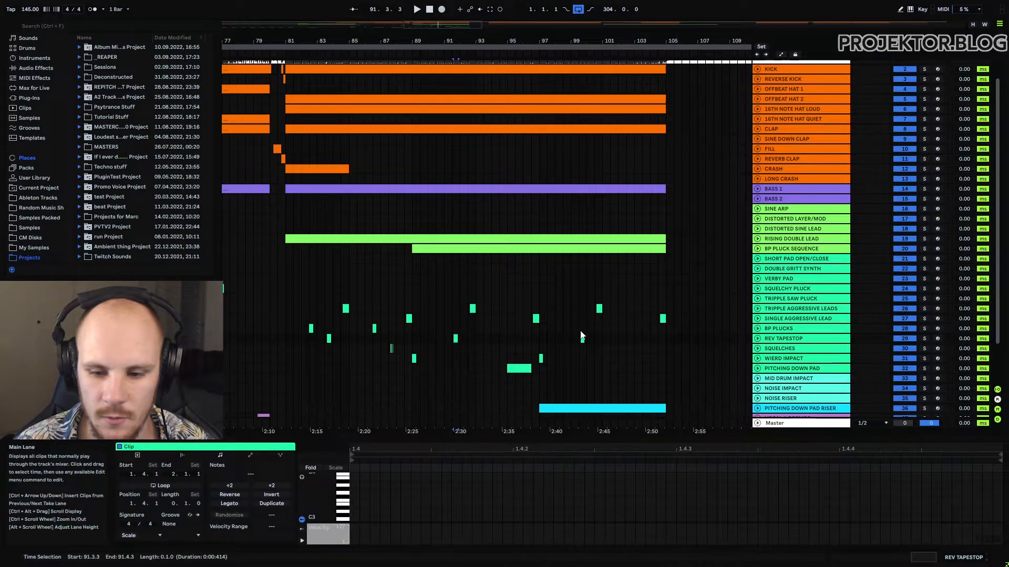
left_click(519, 368)
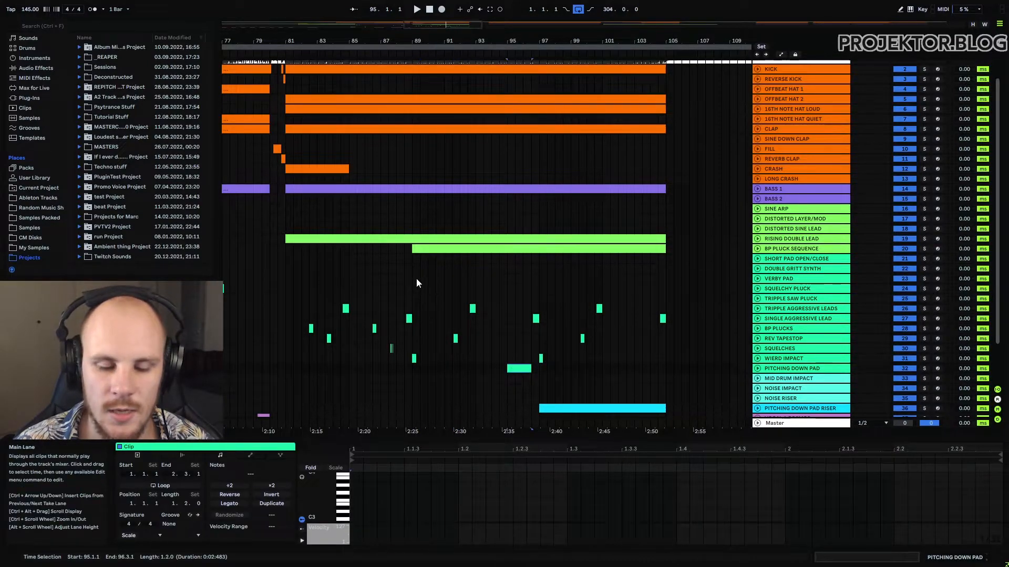
Examine the RISING DOUBLE LEAD and BP PLUCK SEQUENCE clips, and select the hat and clap clips from bar 81 to 105.
left_click(399, 239)
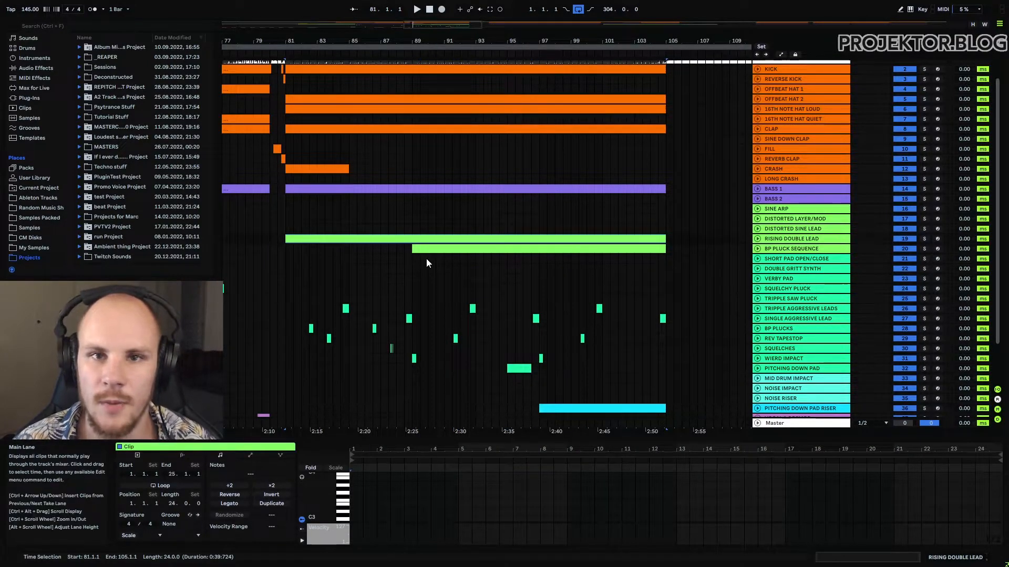
left_click(420, 249)
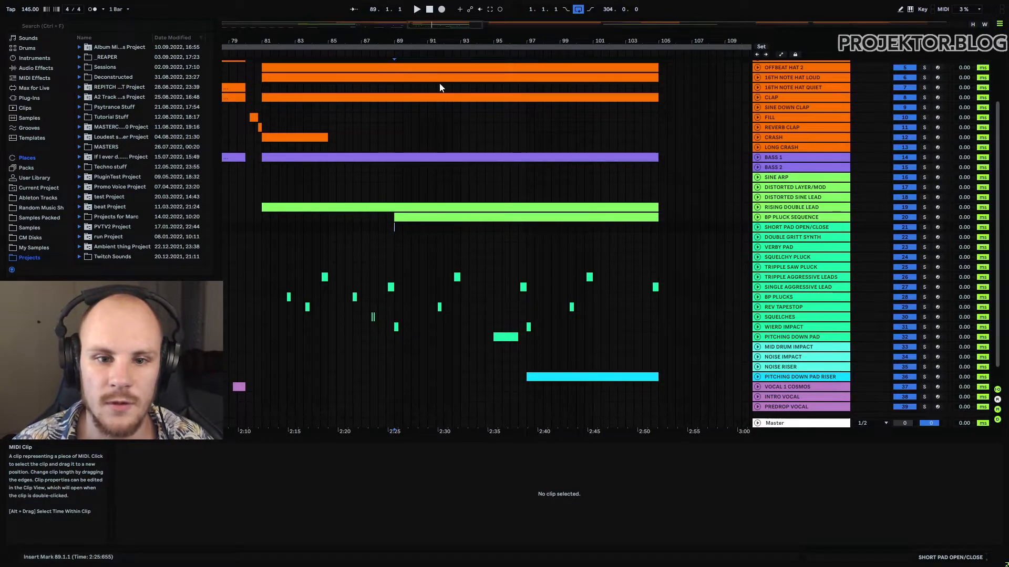
scroll(385, 143, "up", 3)
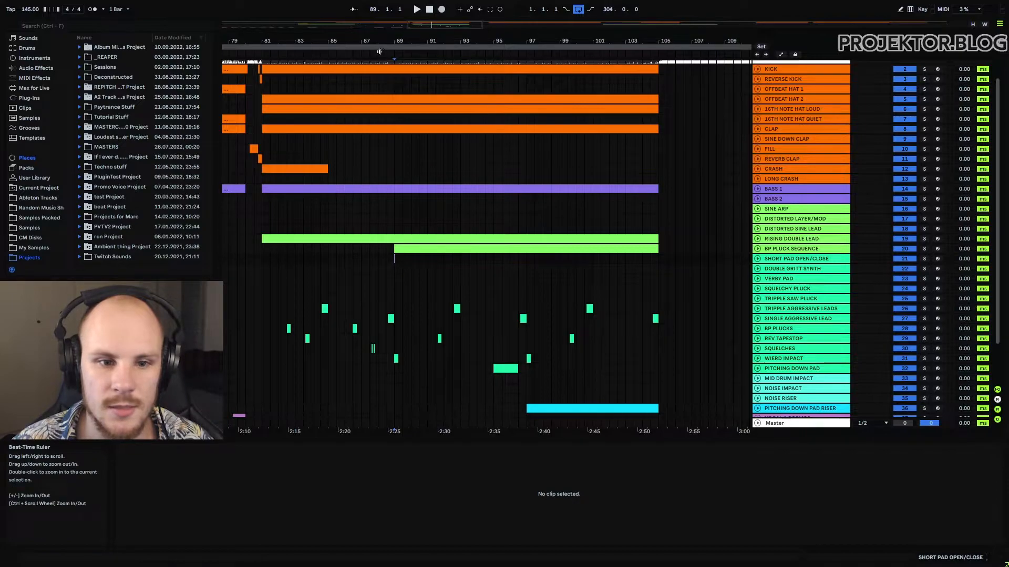
left_click_drag(261, 77, 662, 131)
Compare the effect clips in bars 81 to 89 with those in bars 89 to 105, and select the BP PLUCK SEQUENCE clip.
scroll(546, 210, "down", 4)
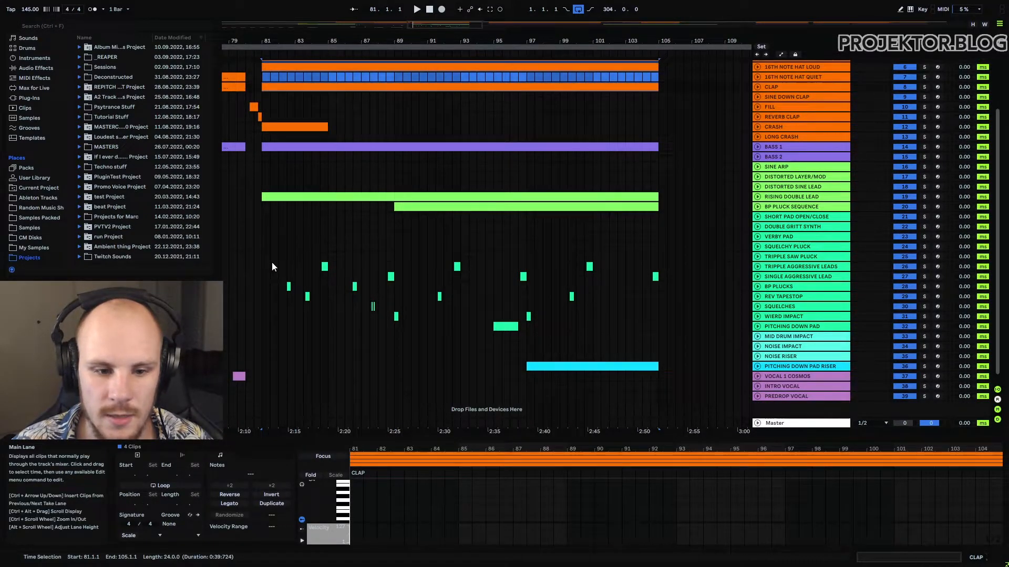
left_click_drag(272, 267, 394, 311)
left_click(395, 314)
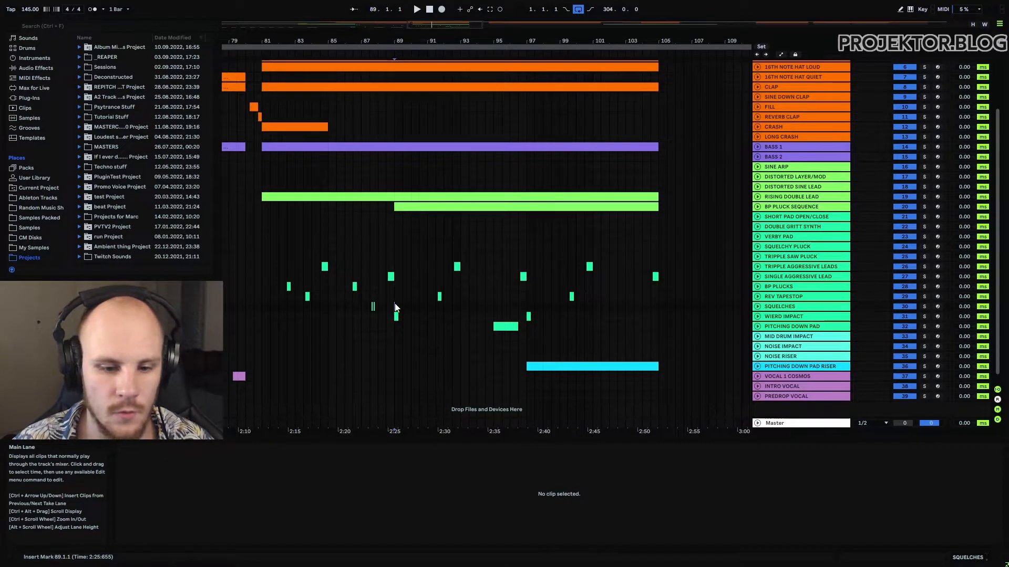
left_click_drag(406, 260, 651, 332)
left_click(409, 207)
scroll(407, 275, "down", 1)
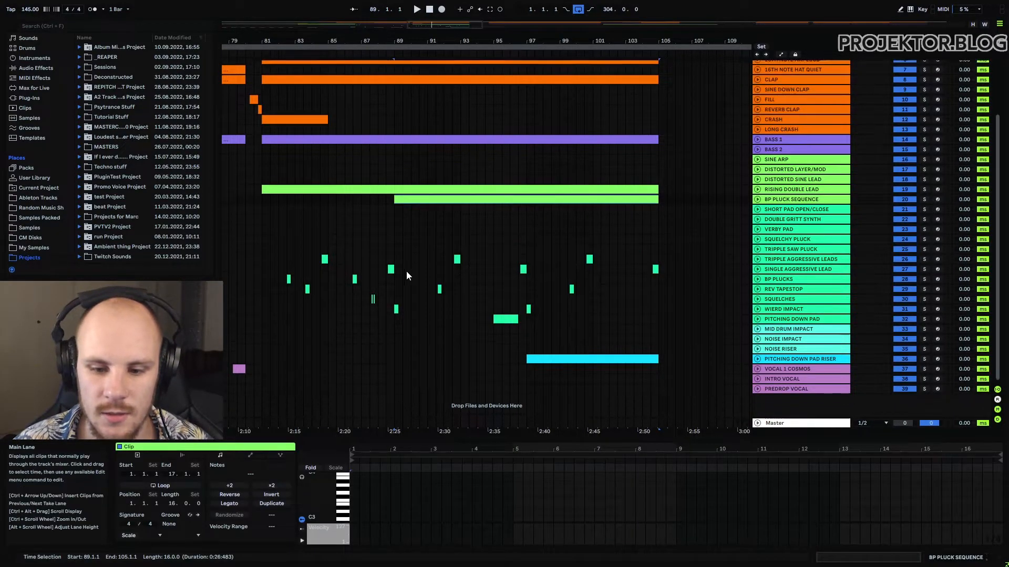
Inspect the PITCHING DOWN PAD clip at bar 95 and the PITCHING DOWN PAD RISER from bar 97, and play the section through to bar 105.
left_click_drag(495, 319, 526, 320)
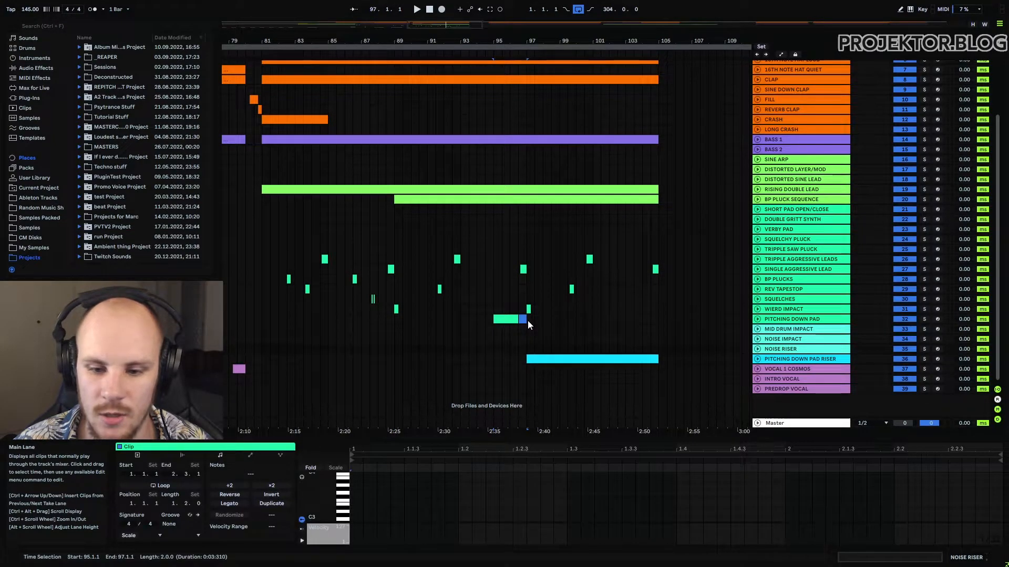
left_click(529, 360)
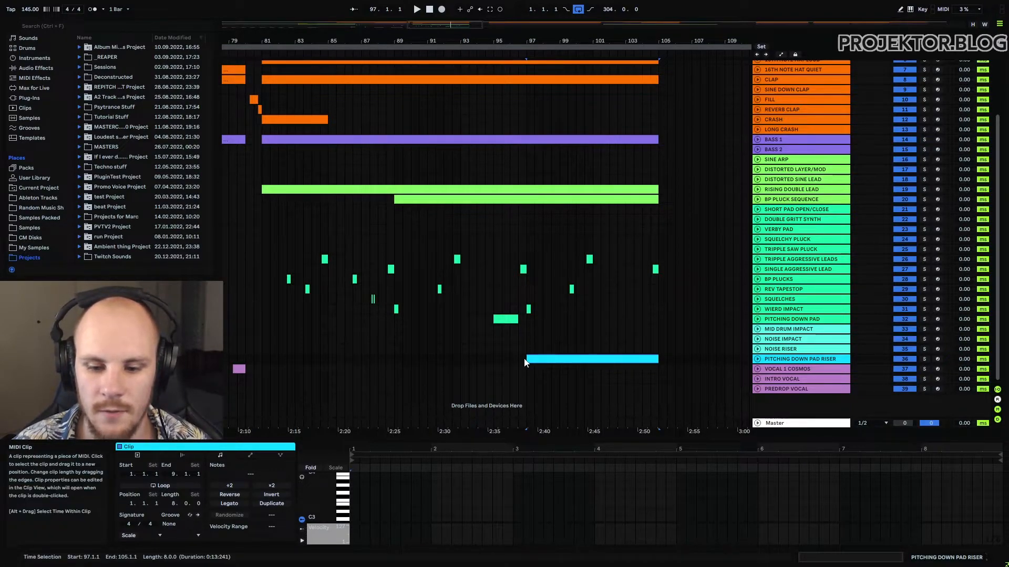
left_click_drag(526, 360, 654, 362)
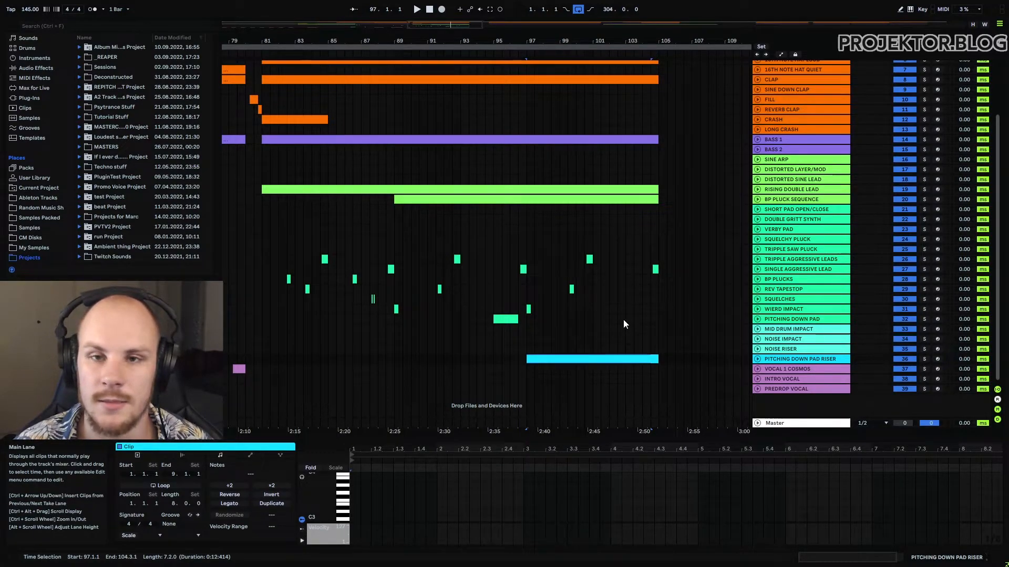
left_click_drag(523, 319, 495, 319)
left_click(495, 357)
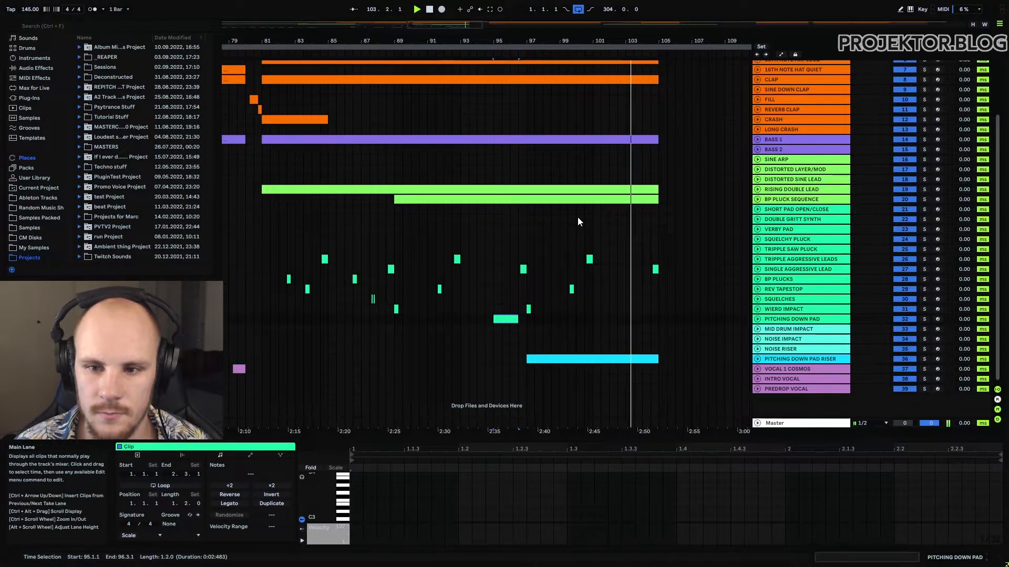
Go back to the previous section and examine the SINE DOWN CLAP clip from bar 65 and the CLAP clip from bar 73.
left_click_drag(657, 41, 594, 20)
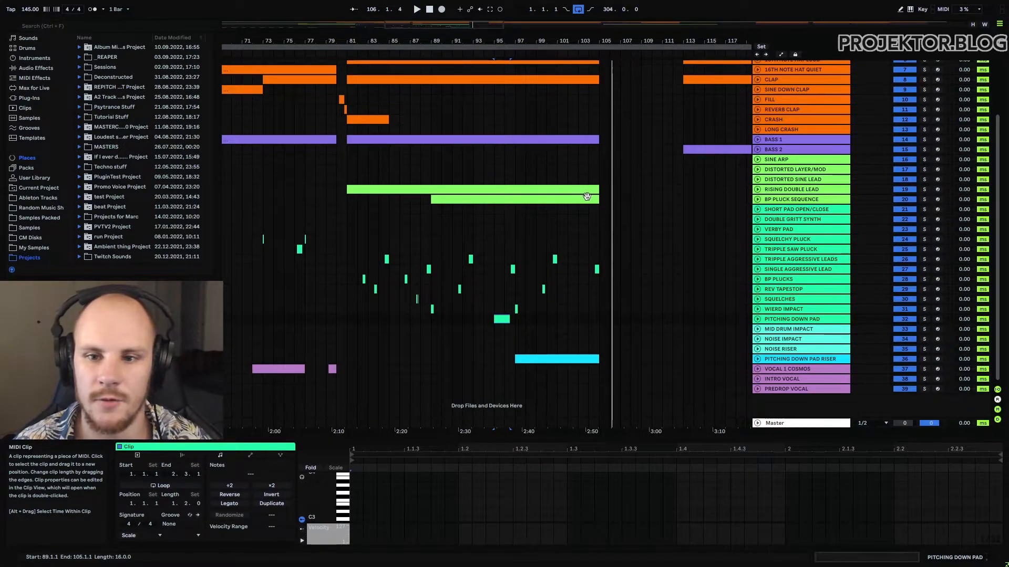
left_click(596, 156)
scroll(597, 211, "up", 4)
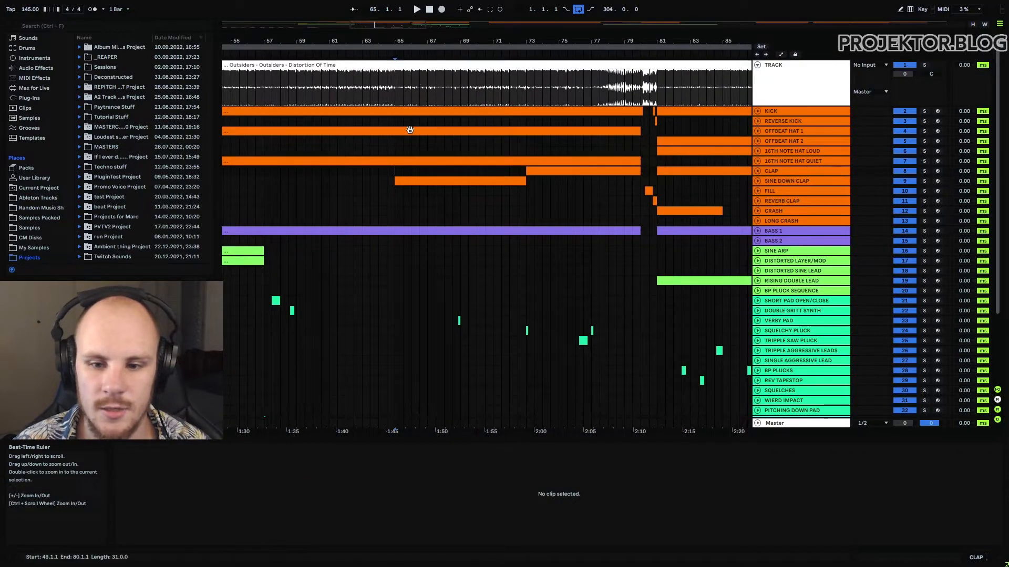
left_click(395, 178)
left_click(541, 171)
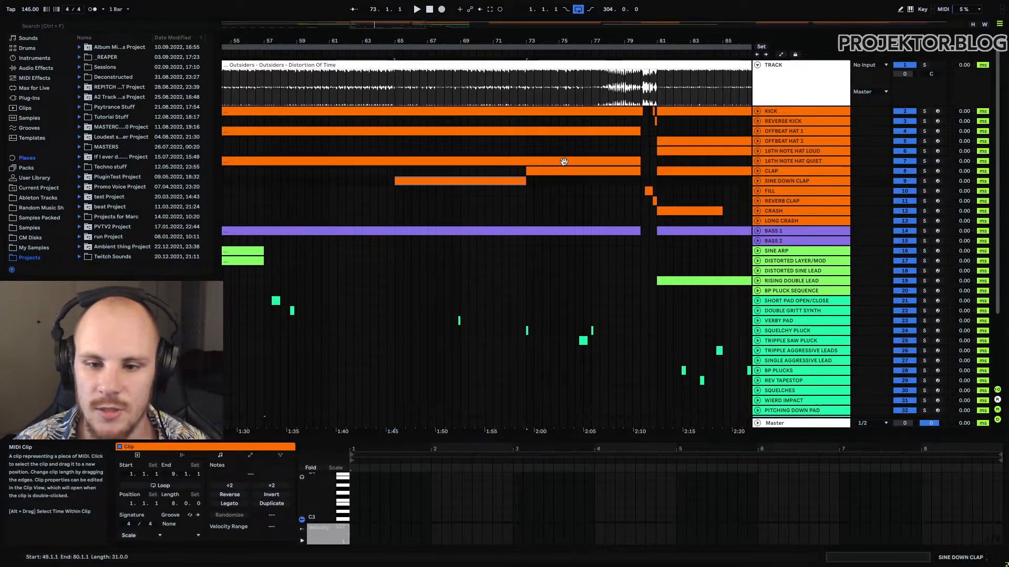
scroll(408, 236, "down", 1)
scroll(395, 221, "up", 1)
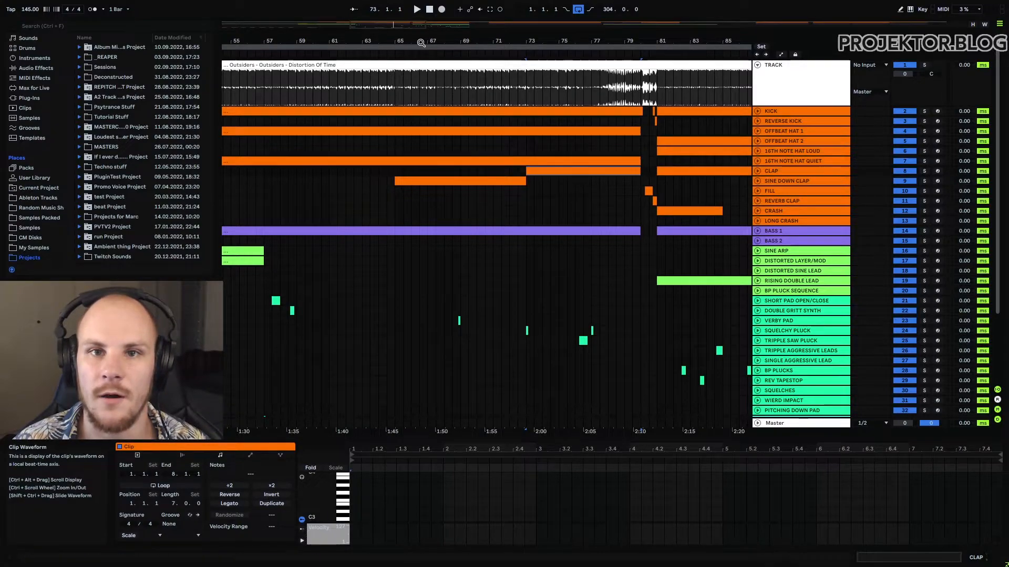
Cut gaps into BASS 1 before bars 65 and 73 by splitting there and trimming the preceding clips to end at 64.4.1 and 72.3.1.
left_click_drag(392, 36, 395, 63)
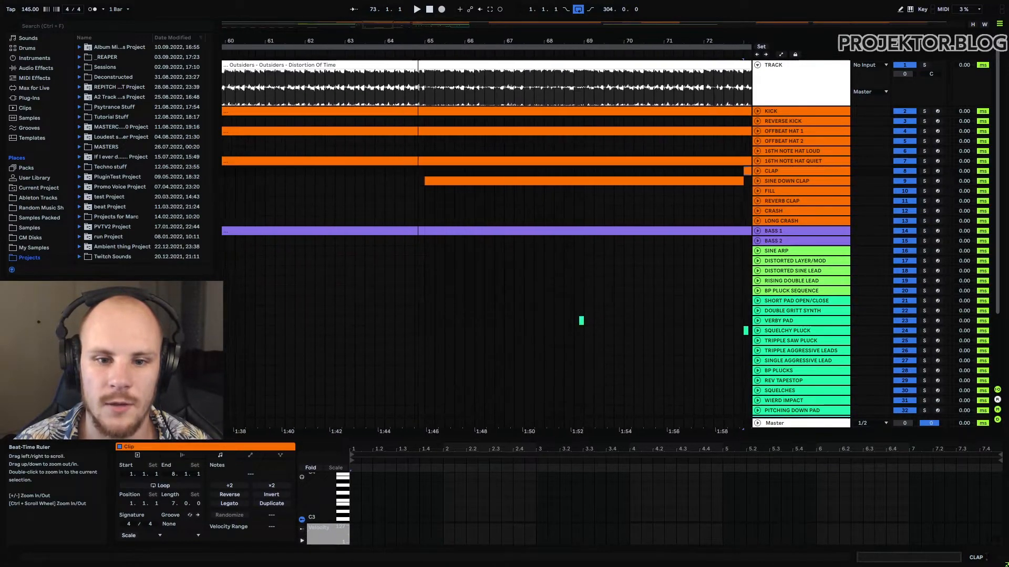
mouse_move(427, 229)
left_mouse_down()
mouse_move(396, 229)
mouse_move(415, 229)
left_mouse_up()
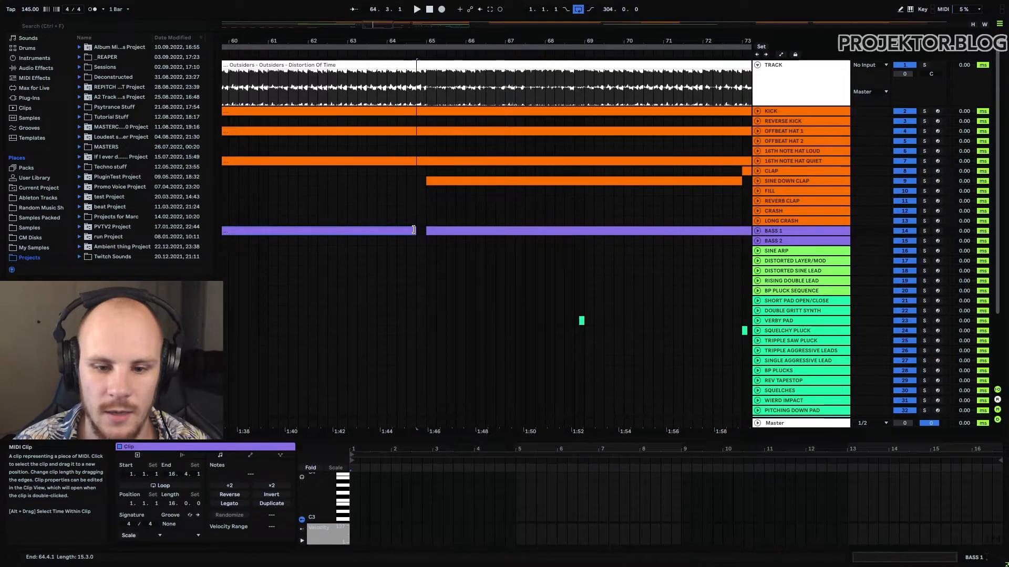
left_click_drag(496, 41, 387, 45)
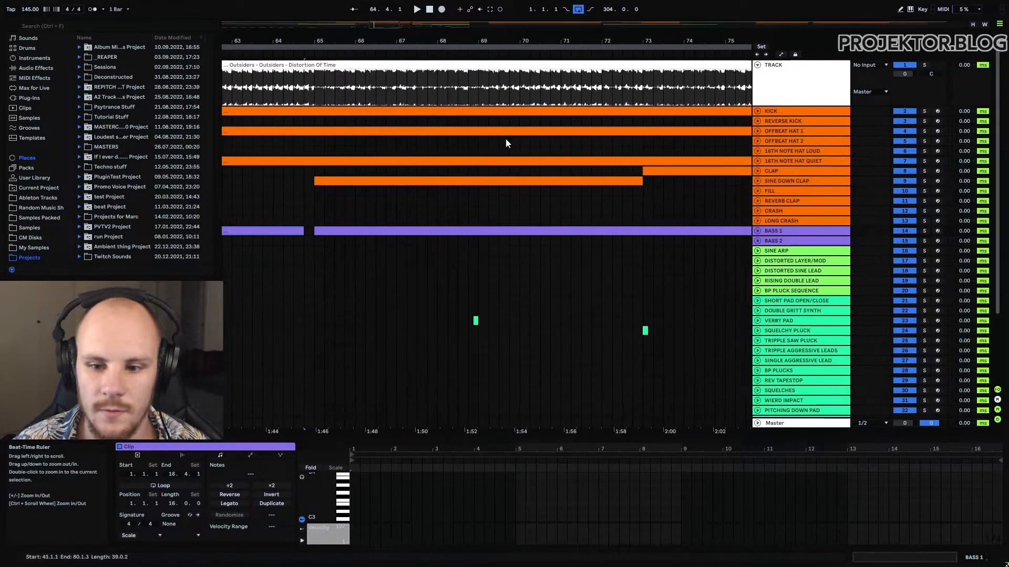
left_click(641, 231)
key("ctrl+e")
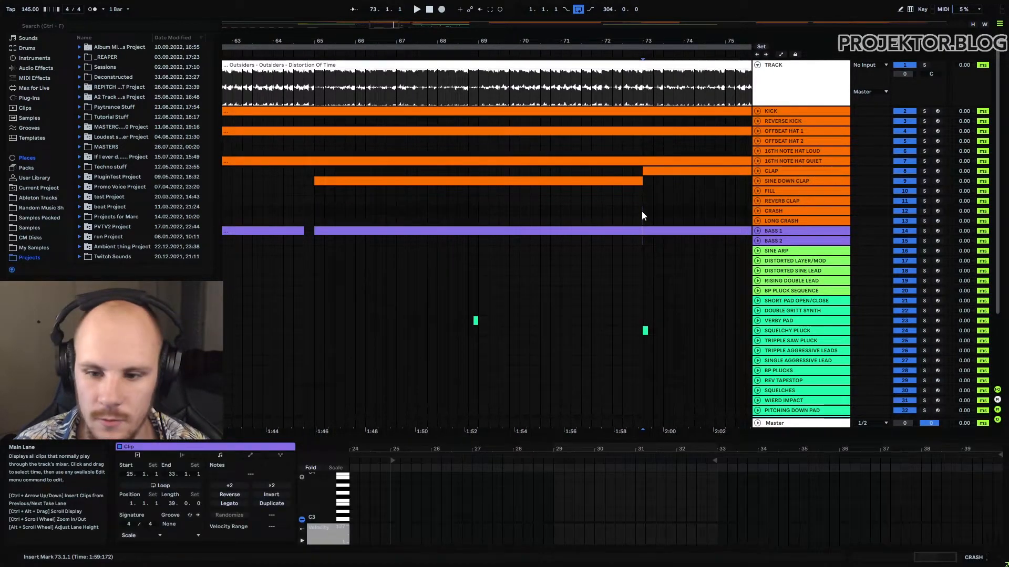
left_click_drag(641, 231, 620, 232)
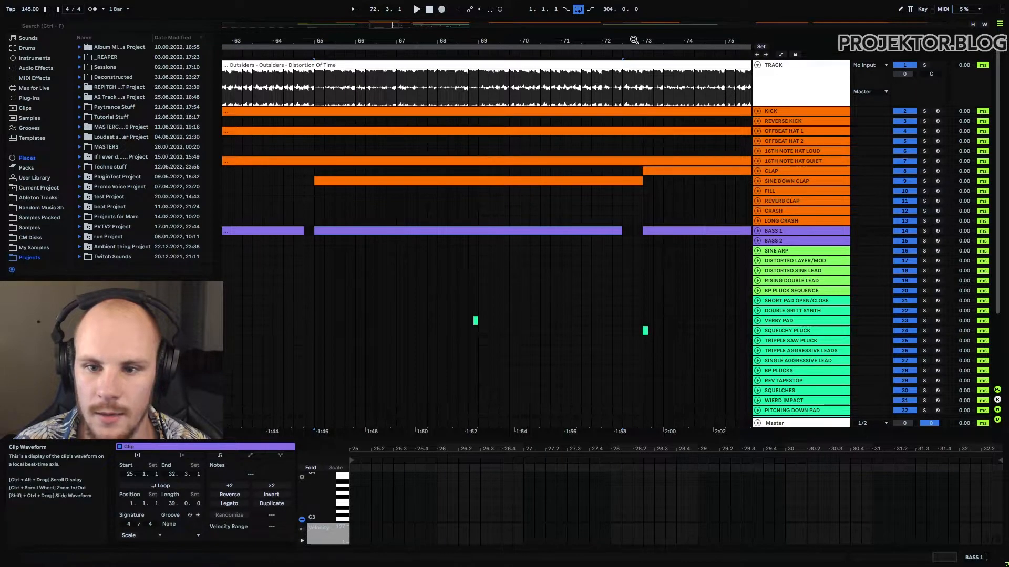
Cut a one-beat gap in KICK before bar 73, and in OFFBEAT HAT 1 and 16TH NOTE HAT QUIET before bar 65.
left_click_drag(633, 40, 613, 42)
left_click_drag(618, 122, 610, 111)
key("ctrl+e")
mouse_move(285, 124)
left_mouse_down()
mouse_move(276, 111)
mouse_move(286, 121)
mouse_move(265, 131)
mouse_move(275, 161)
mouse_move(270, 131)
mouse_move(285, 111)
left_mouse_up()
key("ctrl+e")
key("ctrl+e")
left_click(277, 119)
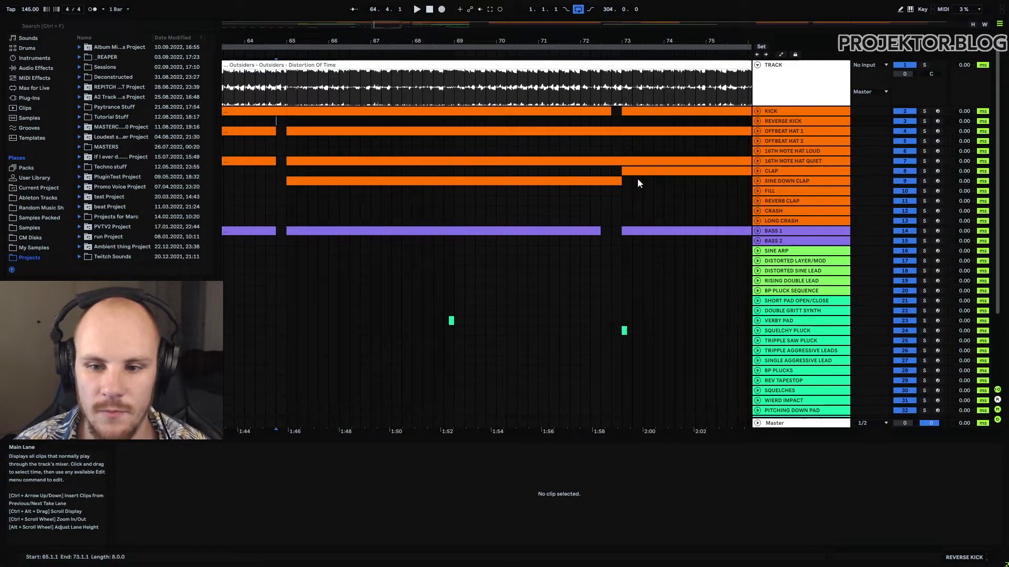
Undo all the gap edits on the BASS 1, KICK, OFFBEAT HAT 1 and 16TH NOTE HAT QUIET tracks.
key("ctrl+z")
key("ctrl+z")
key("ctrl+z")
key("ctrl+z")
key("ctrl+z")
key("ctrl+z")
key("ctrl+z")
key("ctrl+z")
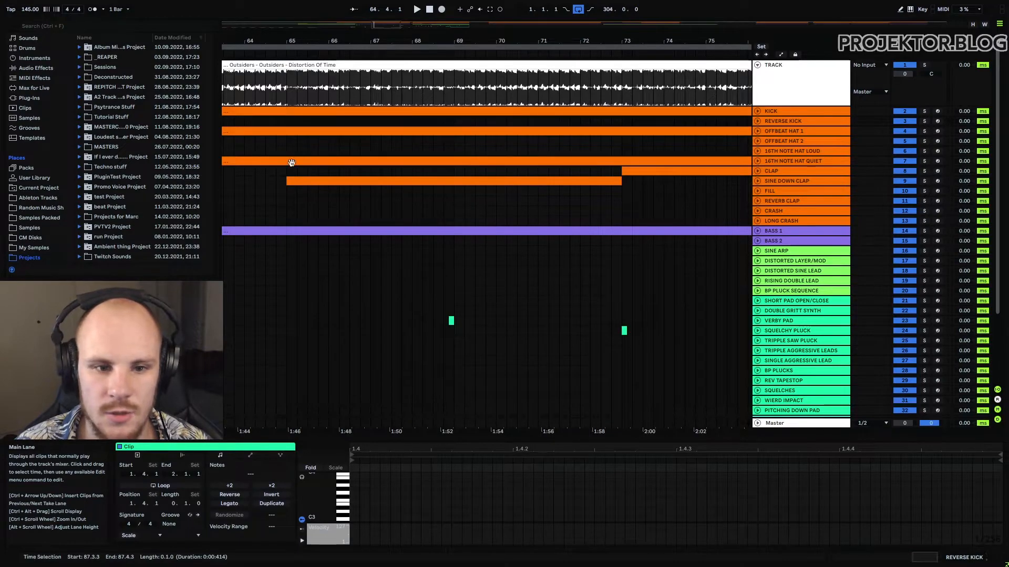
scroll(389, 216, "left", 3)
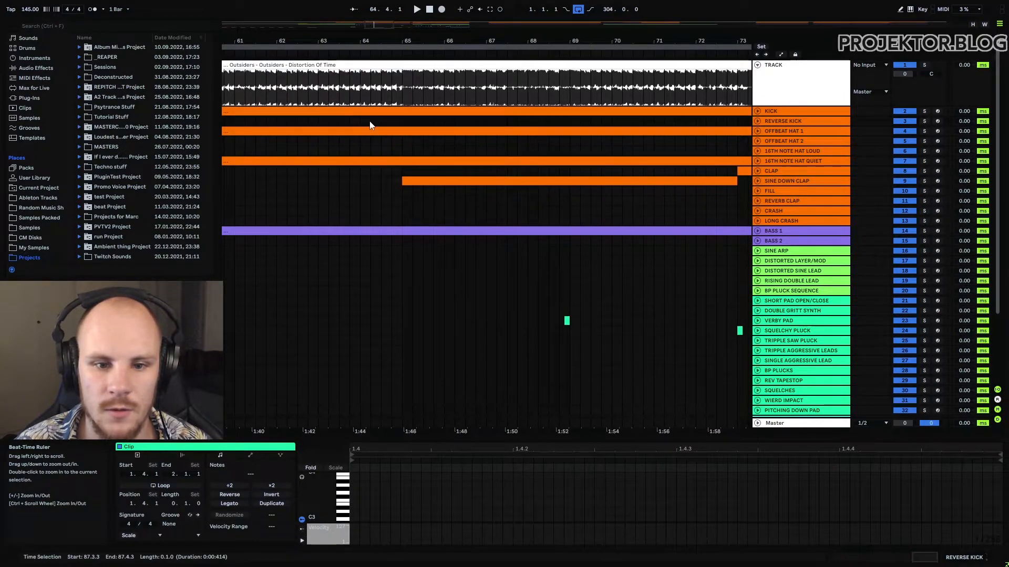
Play the arrangement from bar 64 to listen to the transition into the SINE DOWN CLAP clip at bar 65.
left_click_drag(397, 254, 371, 124)
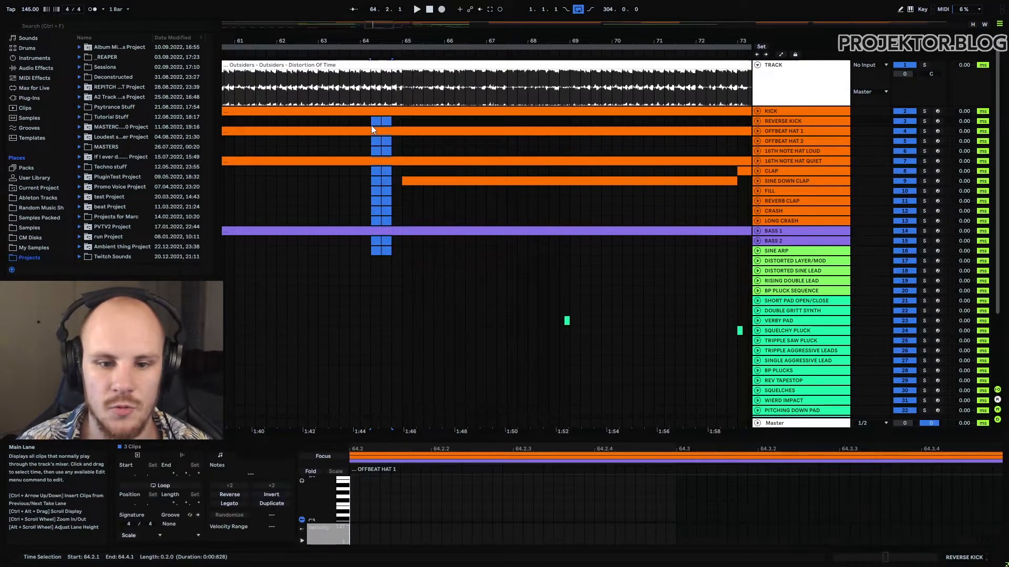
left_click(419, 182)
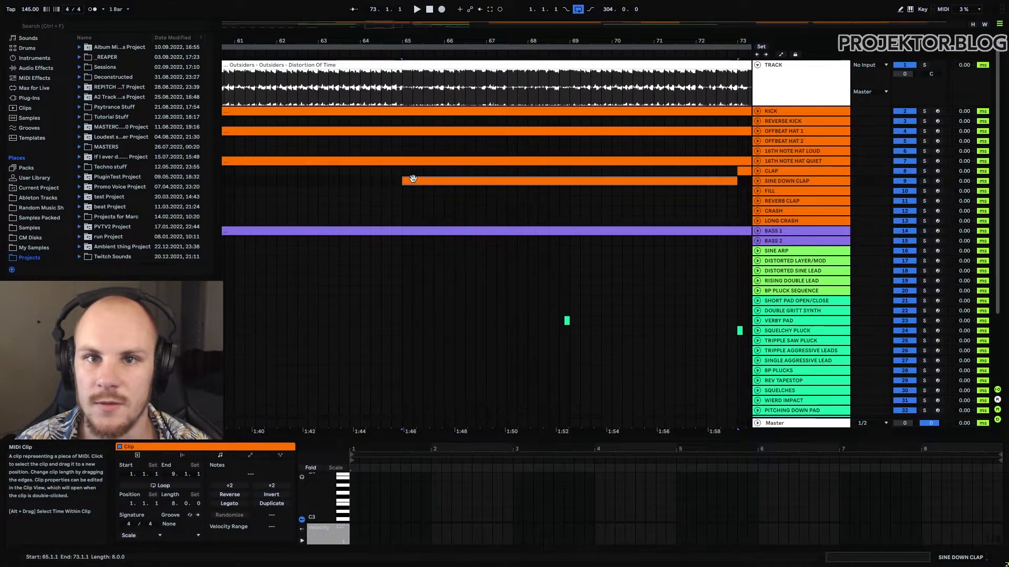
left_click(357, 180)
key("space")
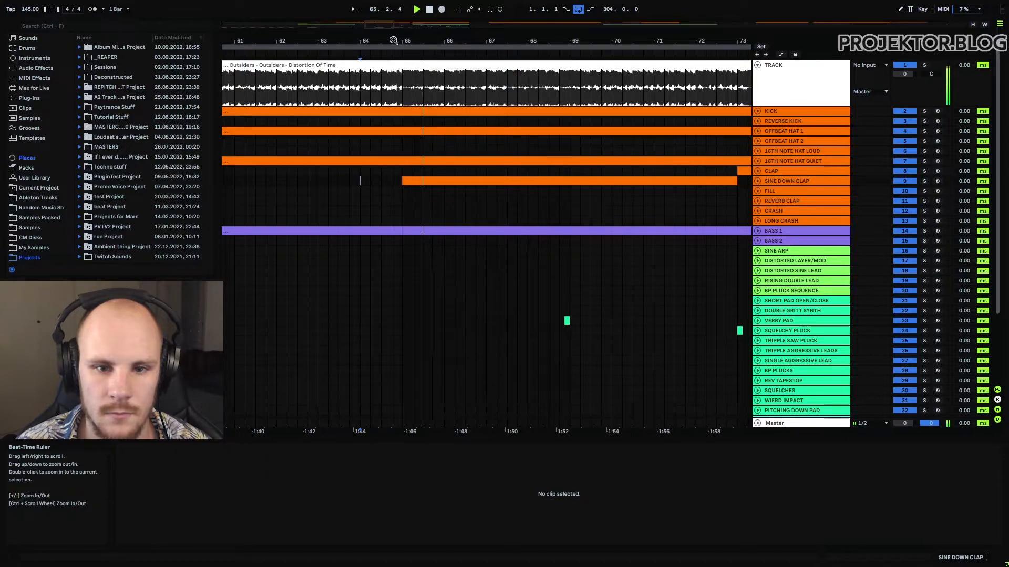
left_click_drag(394, 41, 394, 13)
scroll(388, 212, "down", 4)
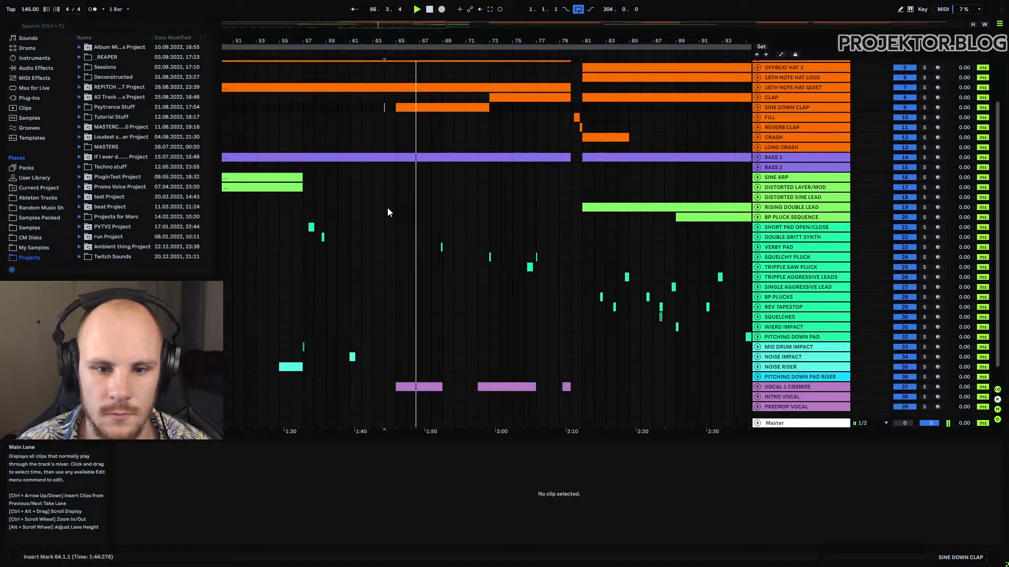
scroll(387, 207, "up", 3)
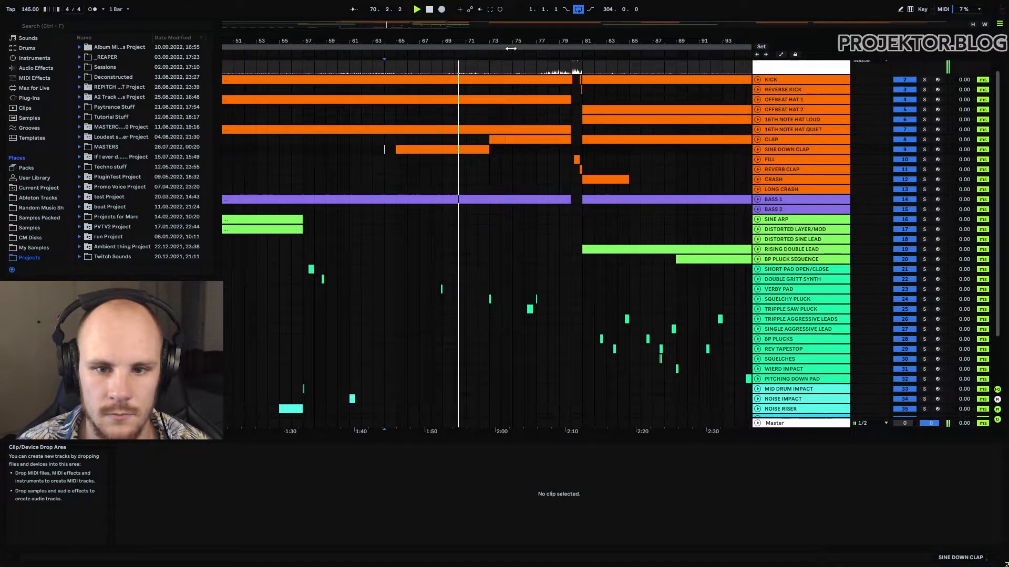
Follow playback through the change from SINE DOWN CLAP to CLAP at bar 73, and stop it after bar 77.
left_click_drag(492, 42, 488, 102)
scroll(475, 159, "up", 3)
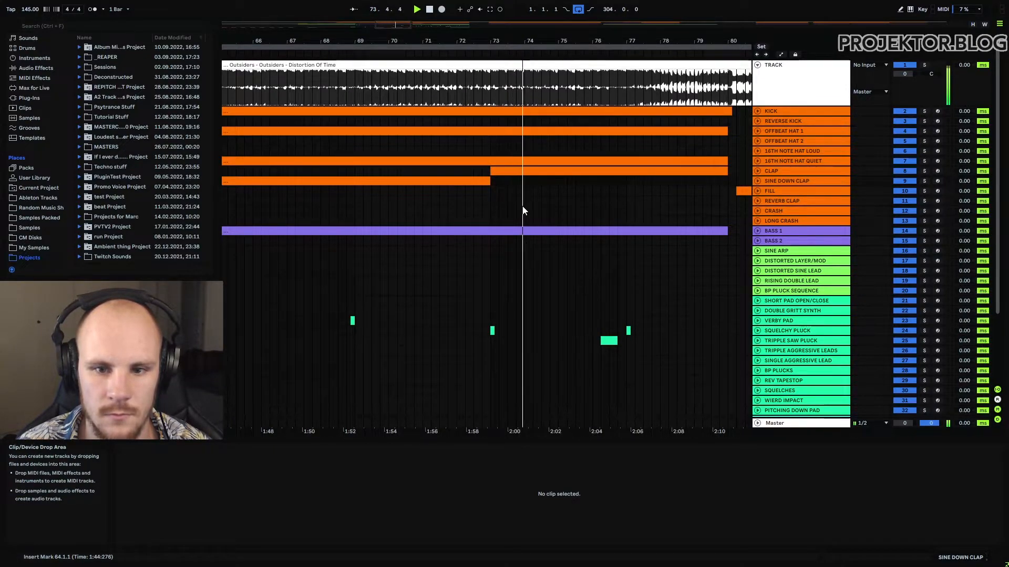
left_click_drag(495, 41, 524, 39)
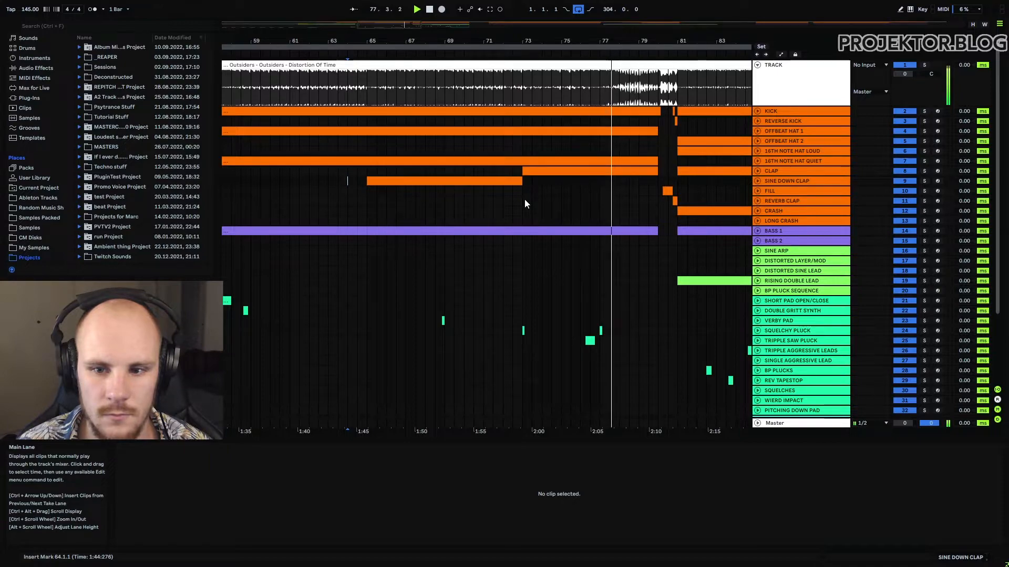
left_click(386, 201)
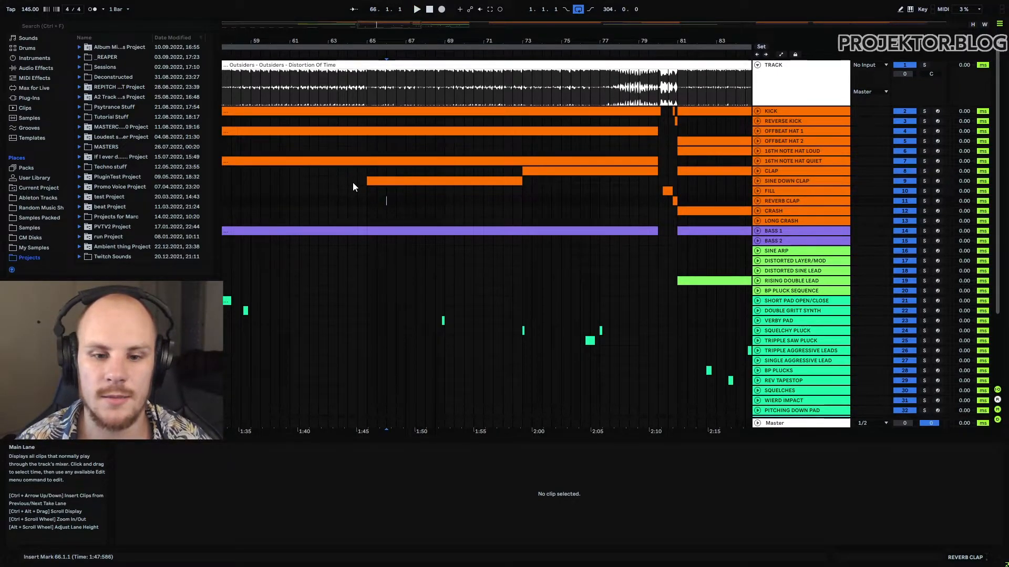
Compare the SINE DOWN CLAP clip spanning bars 65 to 73 with the CLAP clip spanning bars 73 to 80.
left_click(351, 182)
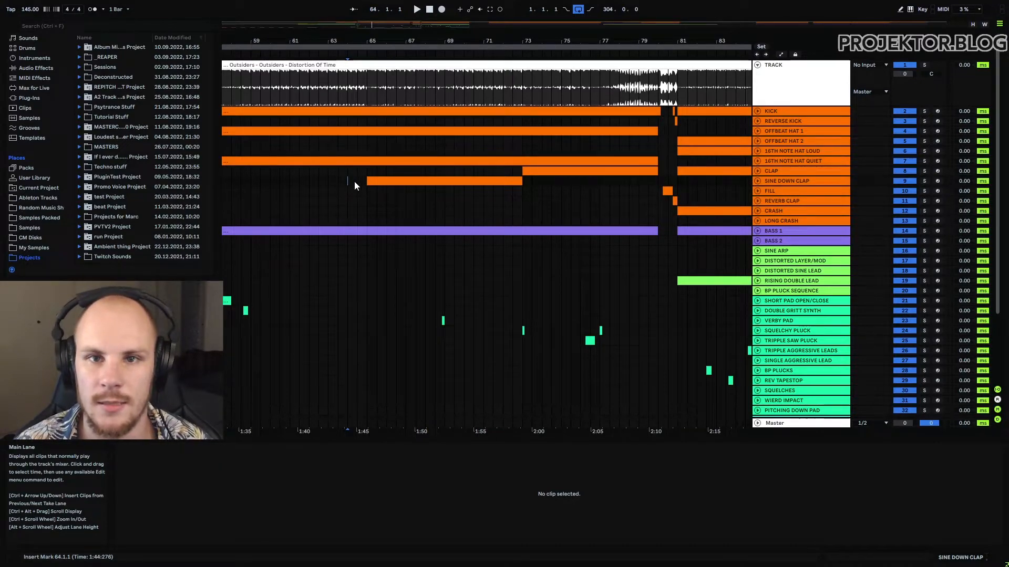
left_click(430, 184)
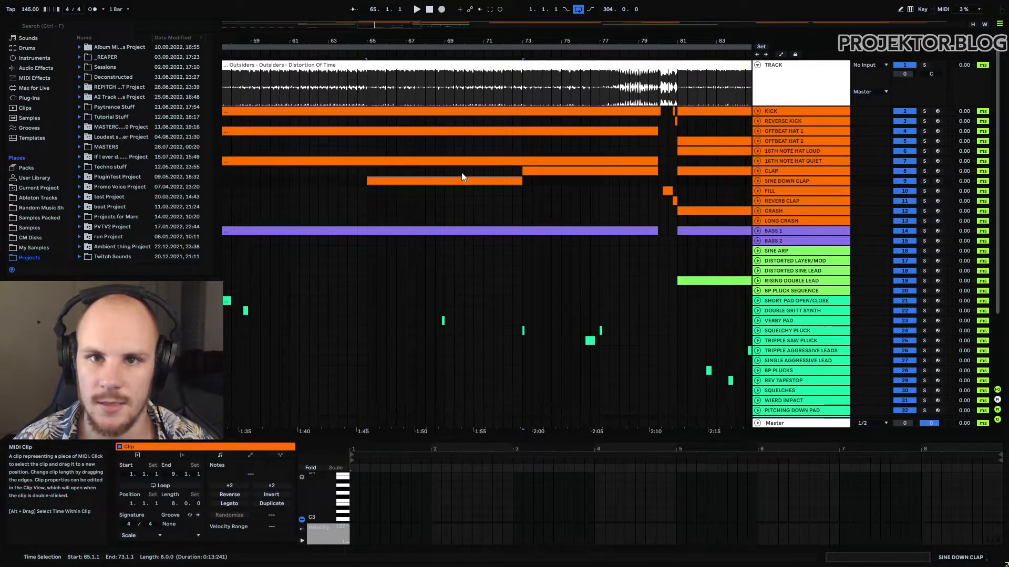
left_click(535, 172)
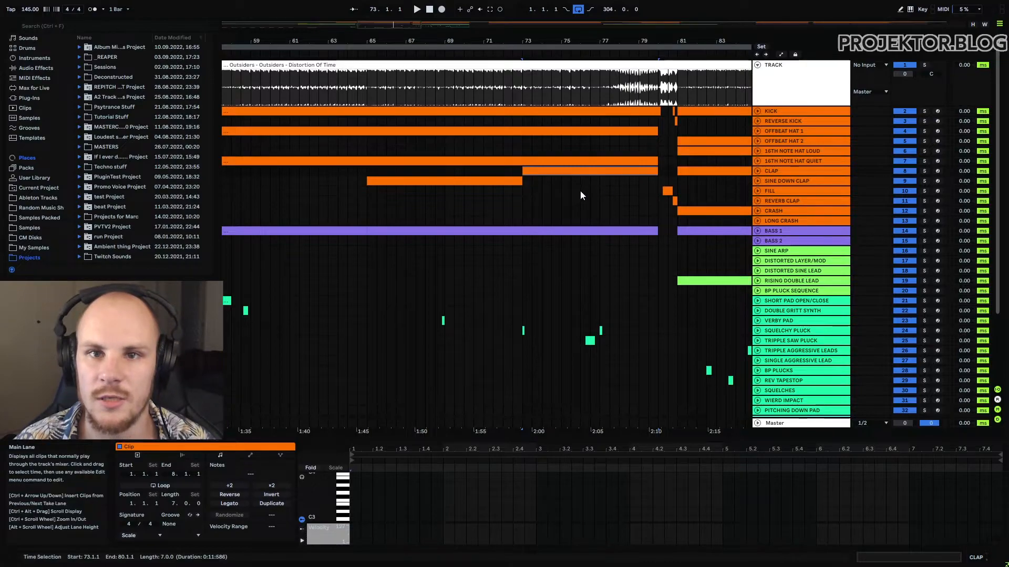
left_click(366, 177)
left_click(371, 181)
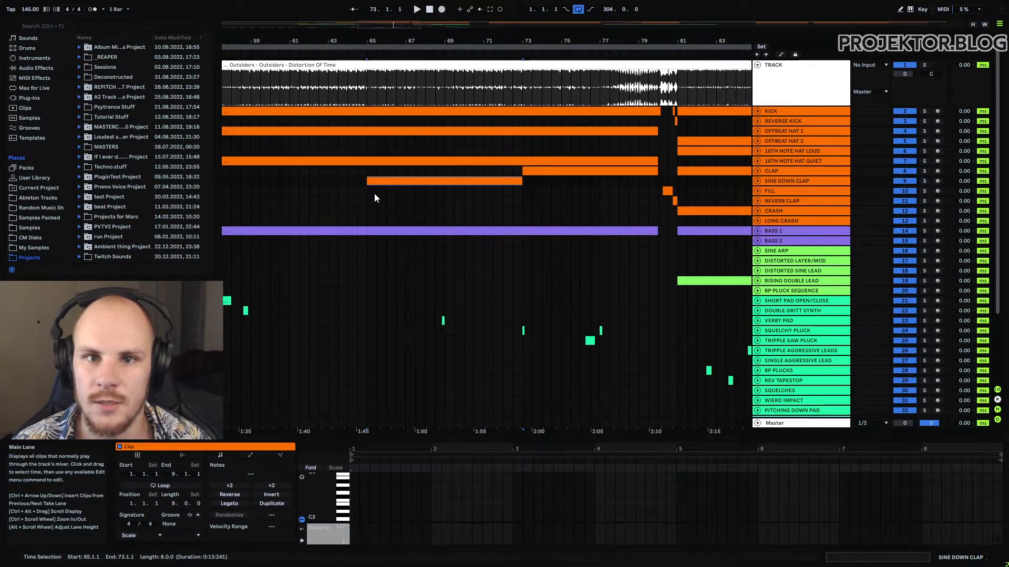
Examine where the VOCAL 1 COSMOS clips fall between bars 65 and 81 relative to the clap changes.
scroll(377, 212, "down", 3)
scroll(376, 211, "down", 3)
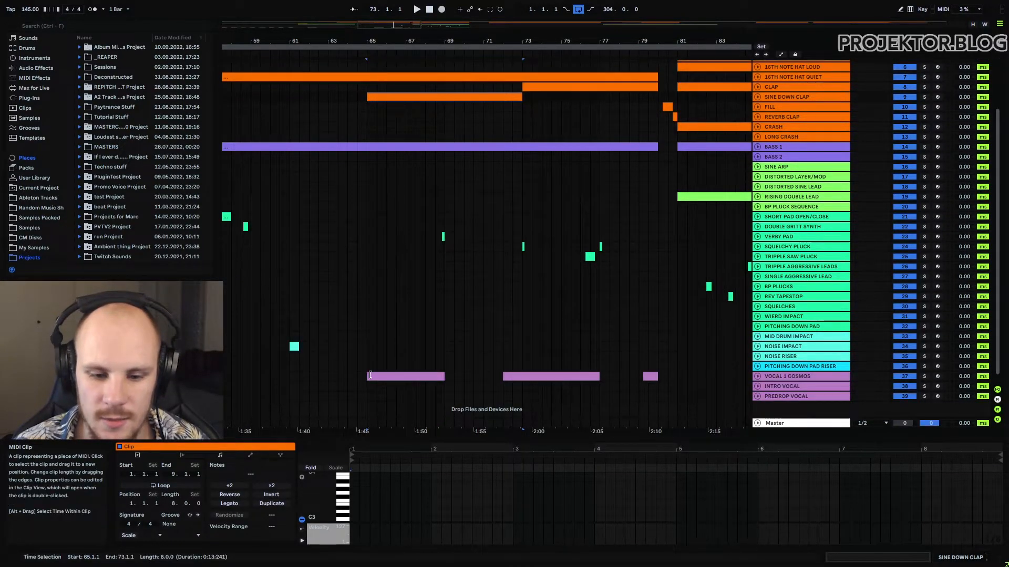
left_click_drag(493, 377, 604, 377)
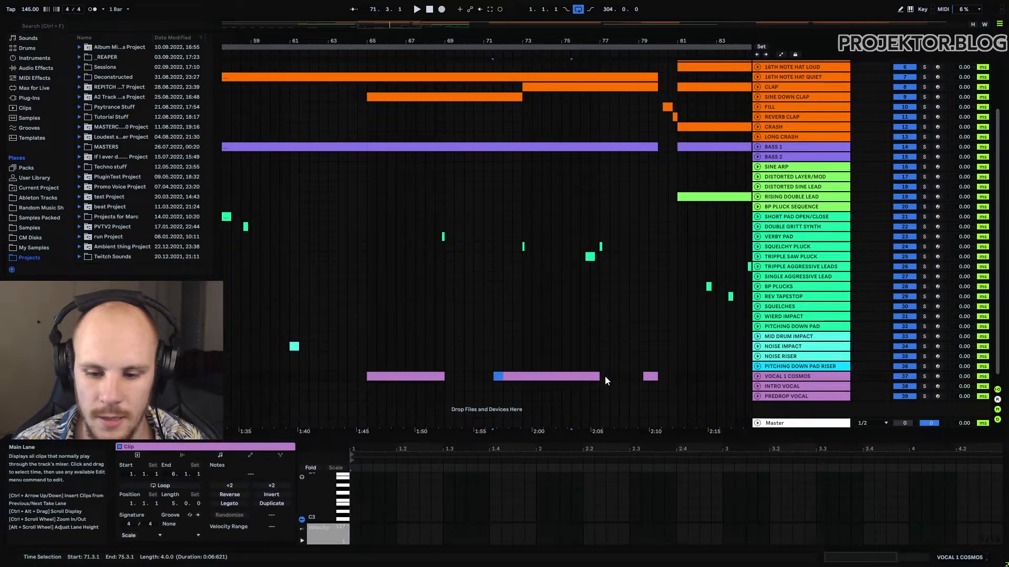
left_click(604, 377)
left_click(394, 376)
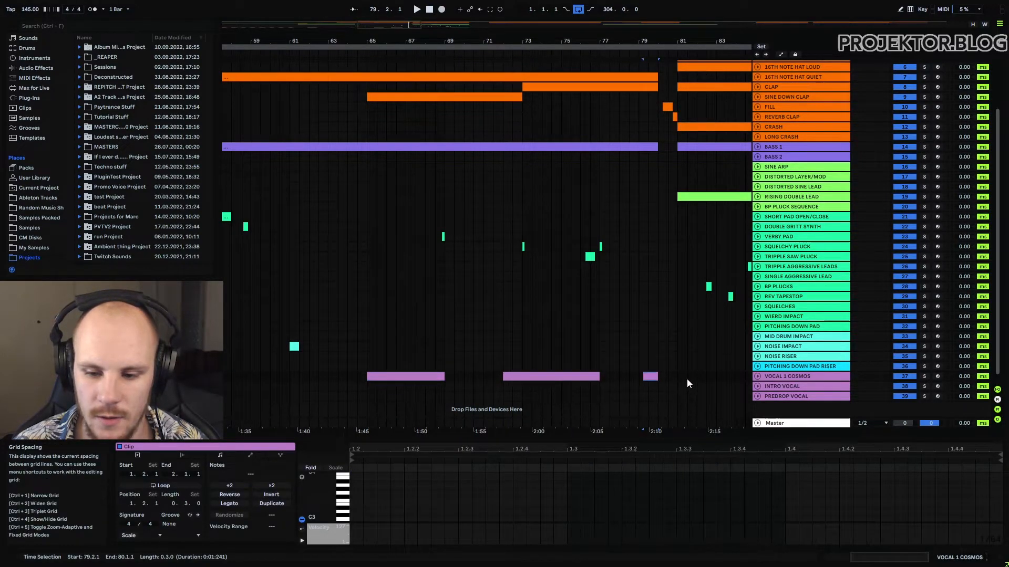
left_click_drag(678, 378, 368, 377)
scroll(368, 272, "up", 5)
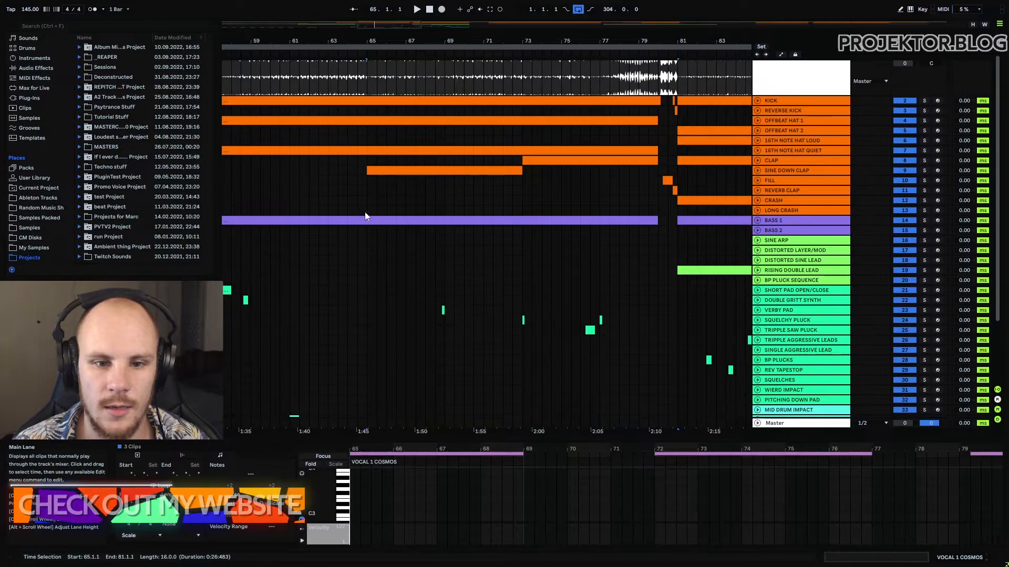
Show the whole arrangement and examine its sections around bars 189 and 113 and the DISTORTED LAYER/MOD clip at bar 33.
left_click(355, 164)
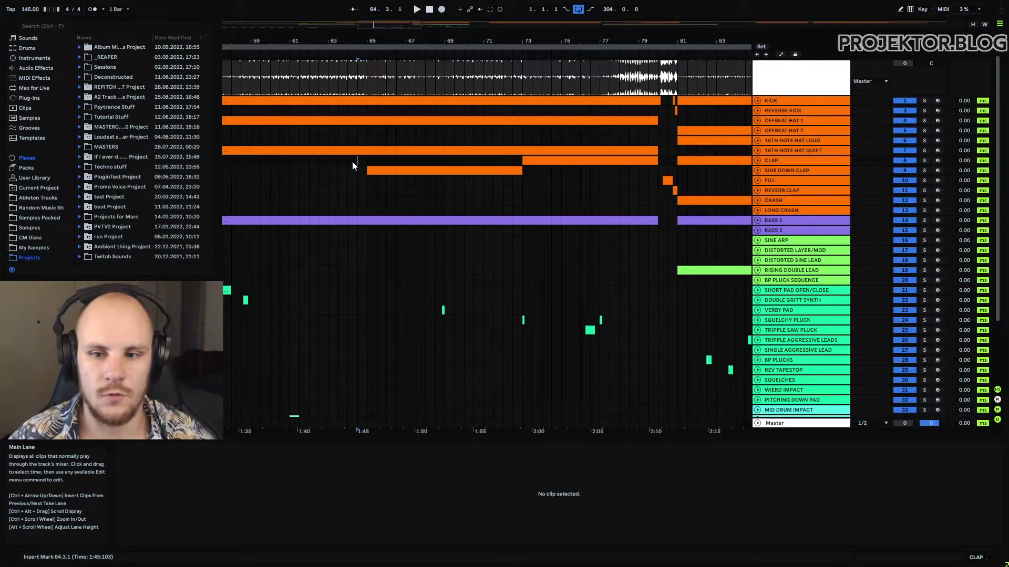
key("w")
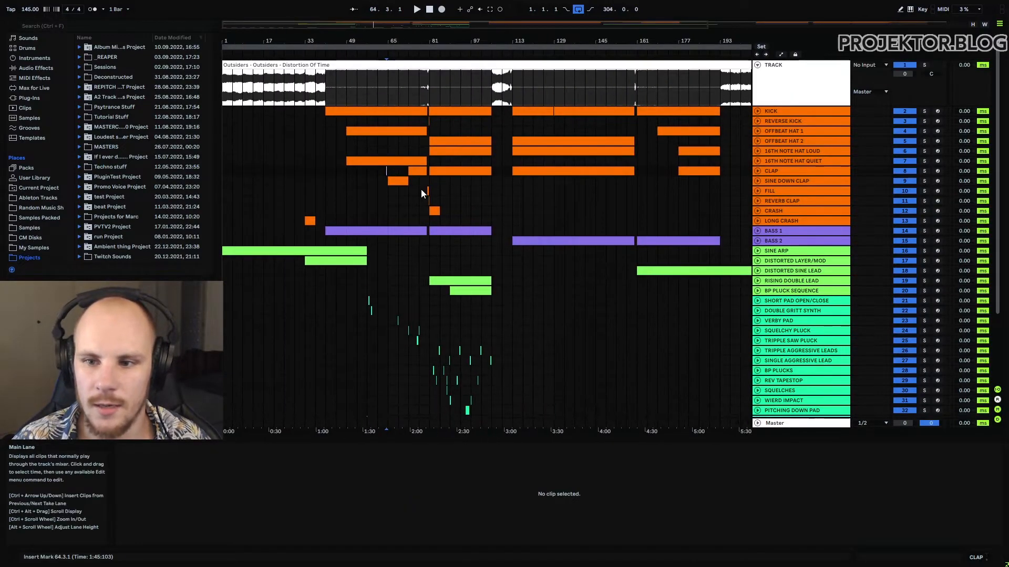
left_click(706, 92)
left_click_drag(593, 38, 593, 16)
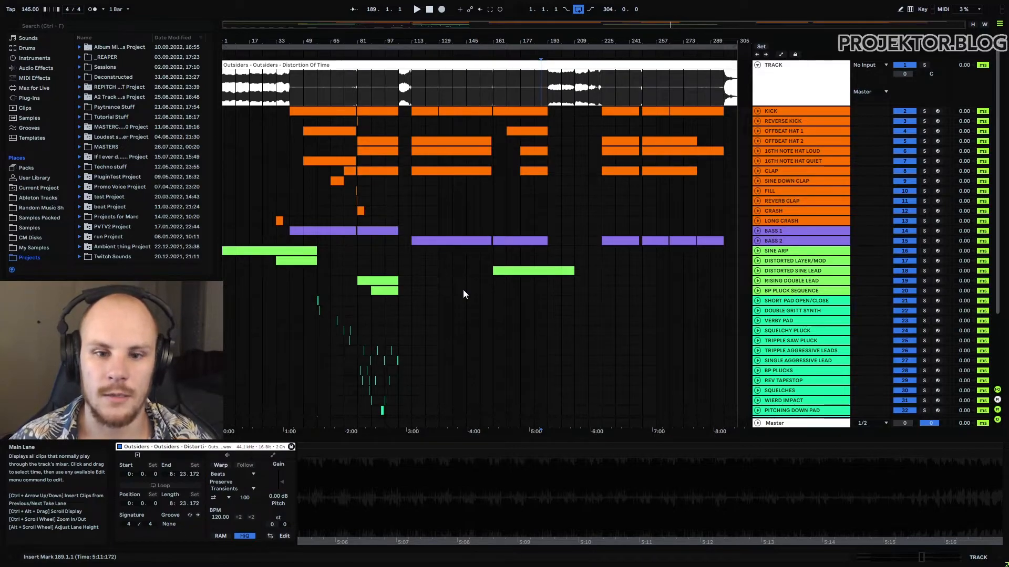
left_click(412, 190)
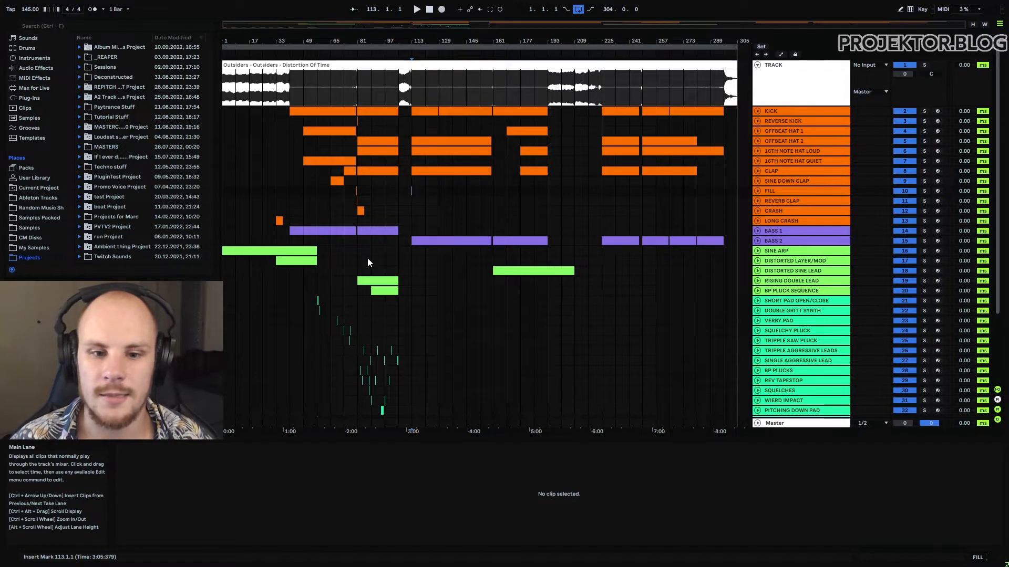
left_click(277, 259)
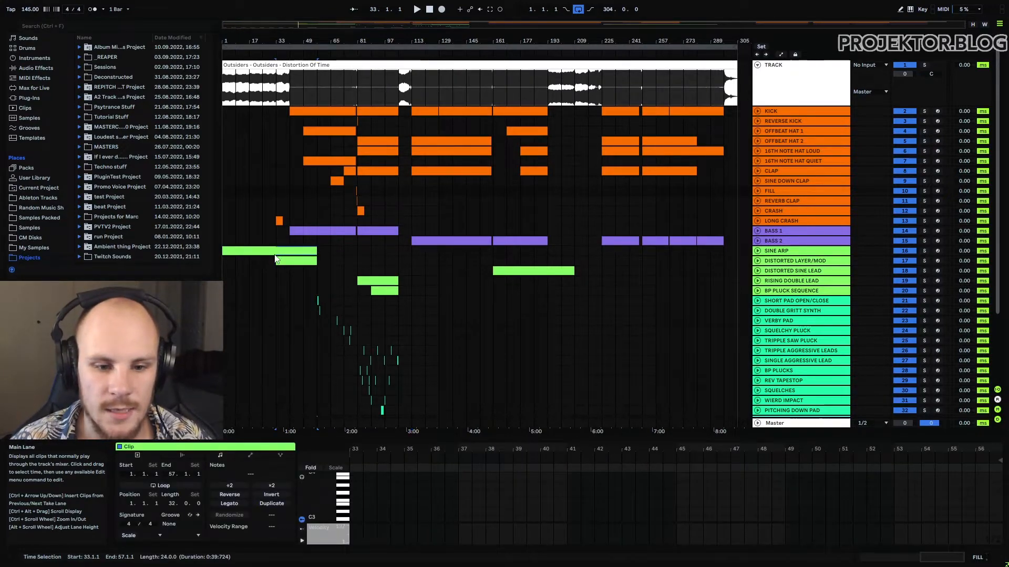